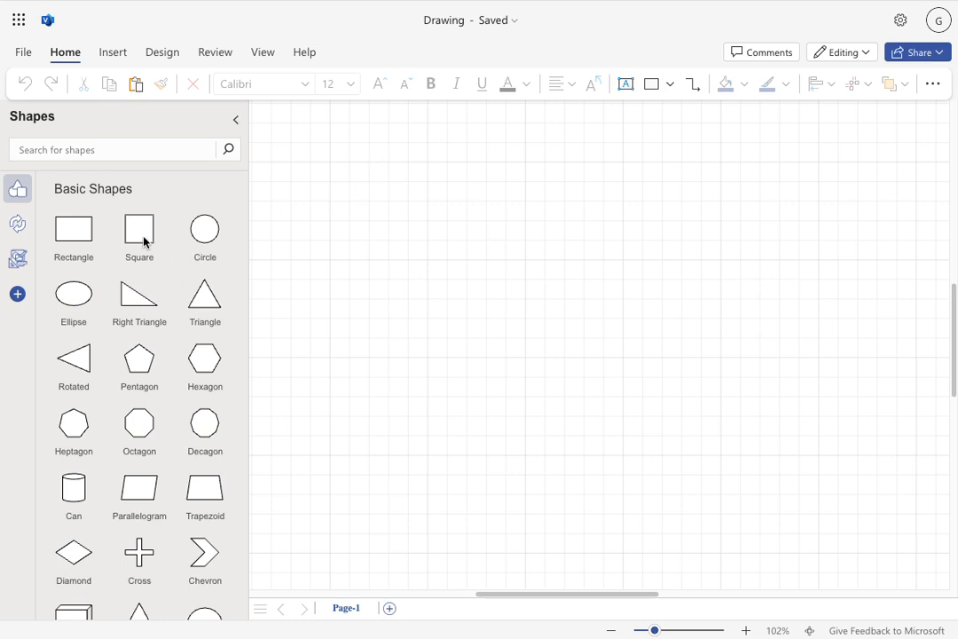
# Add a square to the page, shrink it to one major grid cell and label it GRID.
pyautogui.moveTo(143, 241); pyautogui.dragTo(401, 229)
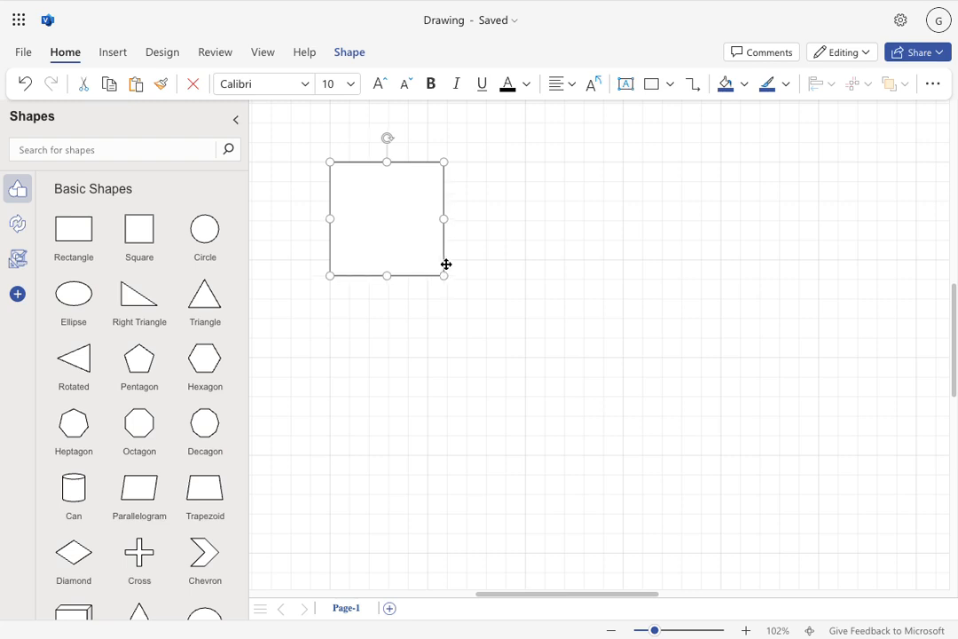
pyautogui.moveTo(447, 280); pyautogui.dragTo(427, 260)
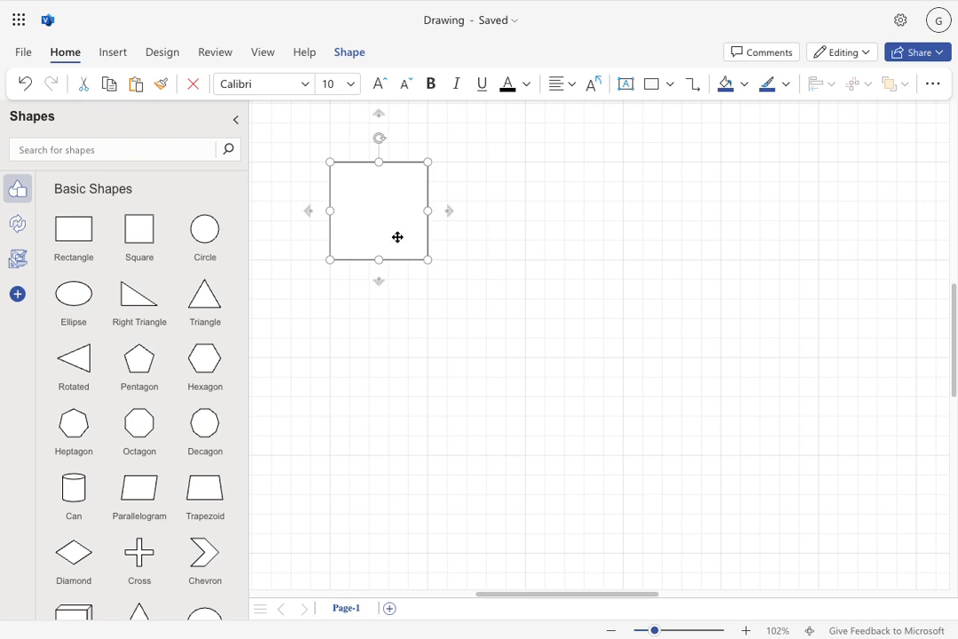
pyautogui.write('GRID')
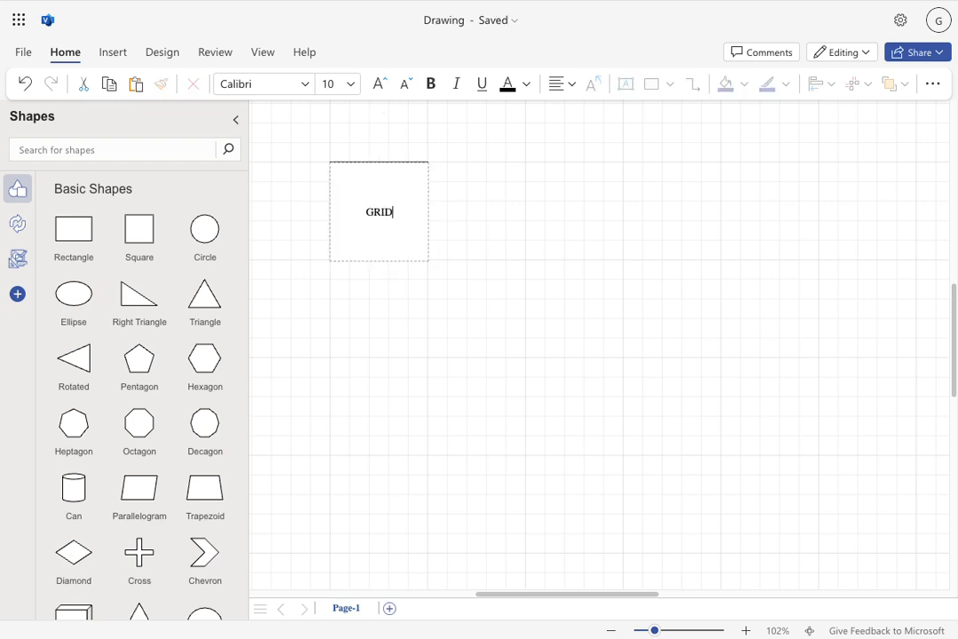
pyautogui.click(639, 221)
# Duplicate the GRID square, place the copy directly below it one grid cell apart, and relabel it AC/DC.
pyautogui.click(353, 224)
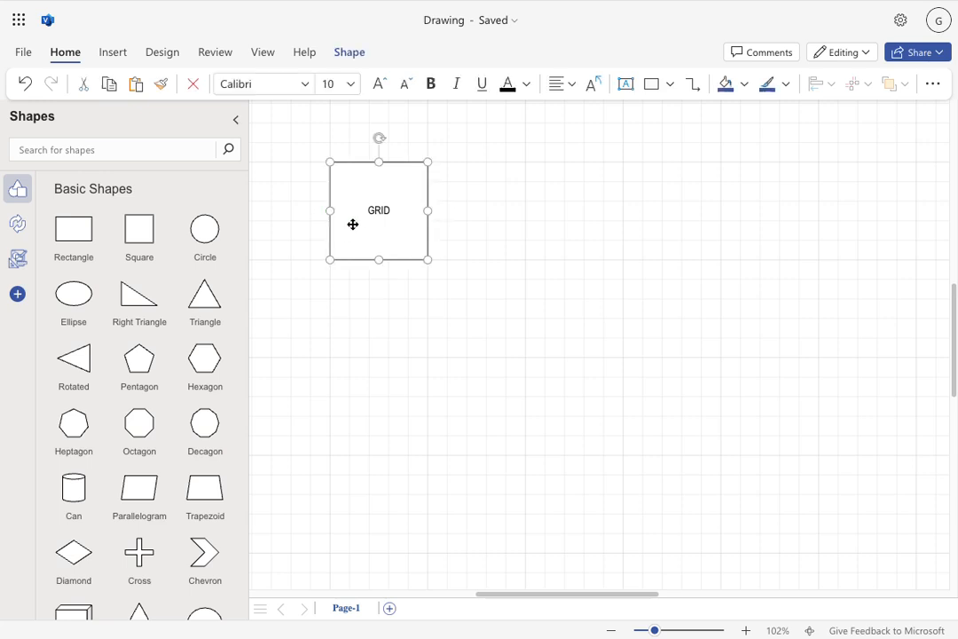
pyautogui.hotkey('ctrl', 'v')
pyautogui.moveTo(596, 370); pyautogui.dragTo(372, 428)
pyautogui.doubleClick(383, 401)
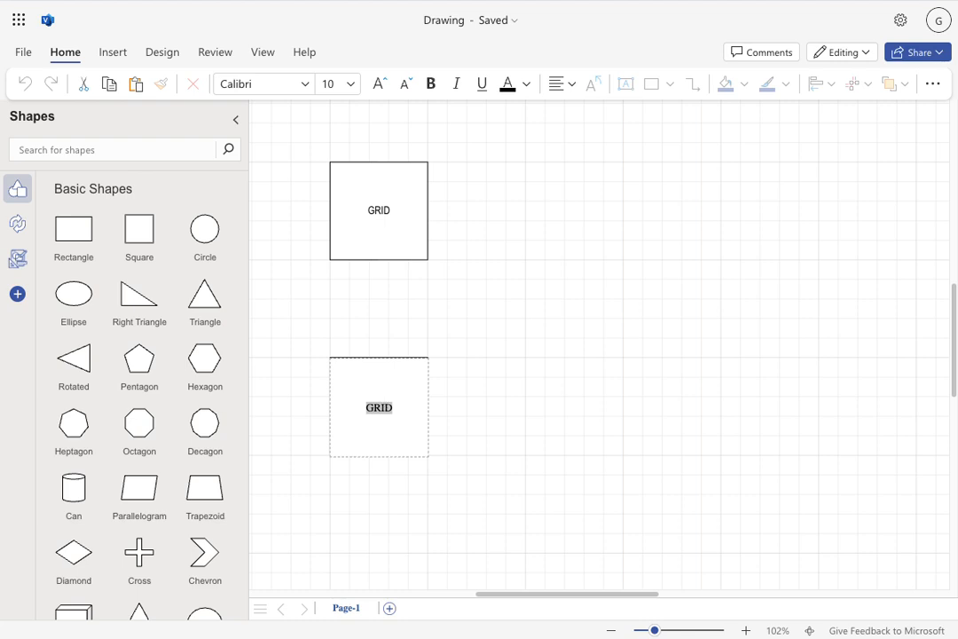
pyautogui.write('AC/DC')
pyautogui.click(518, 327)
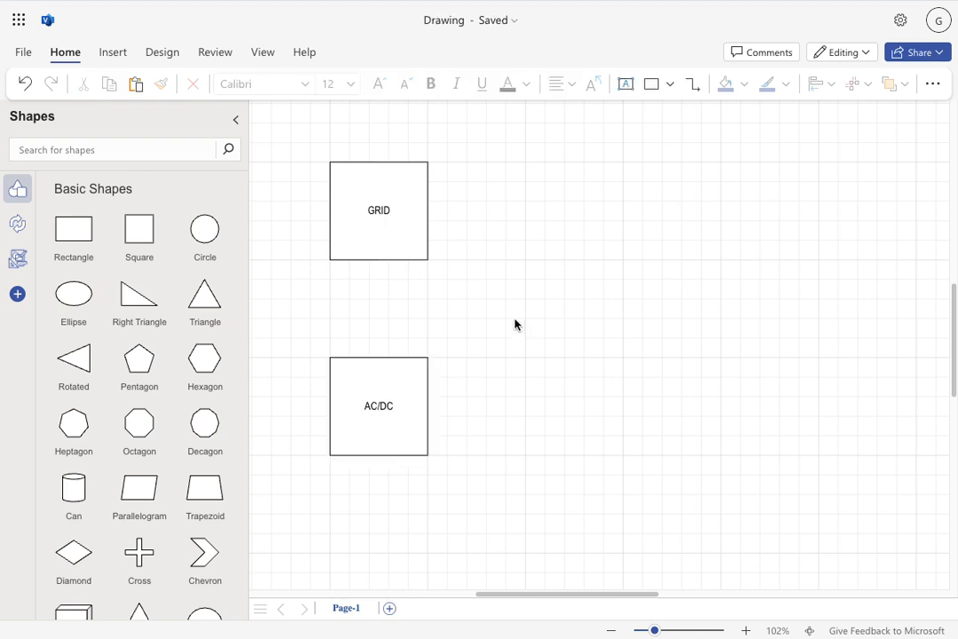
# Draw a diagonal line across the AC/DC square from its lower-left to its upper-right corner.
pyautogui.click(416, 215)
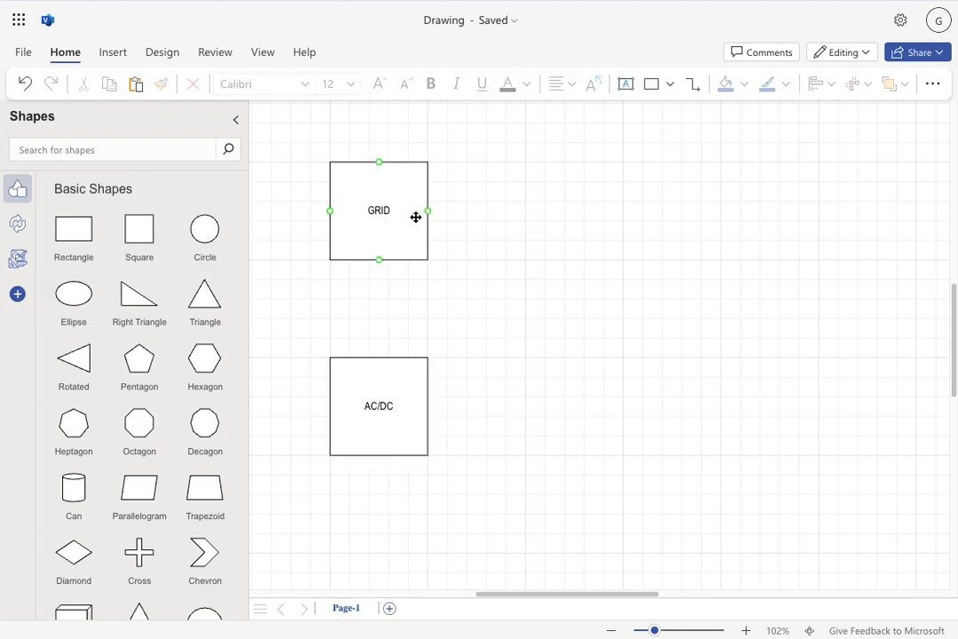
pyautogui.click(112, 52)
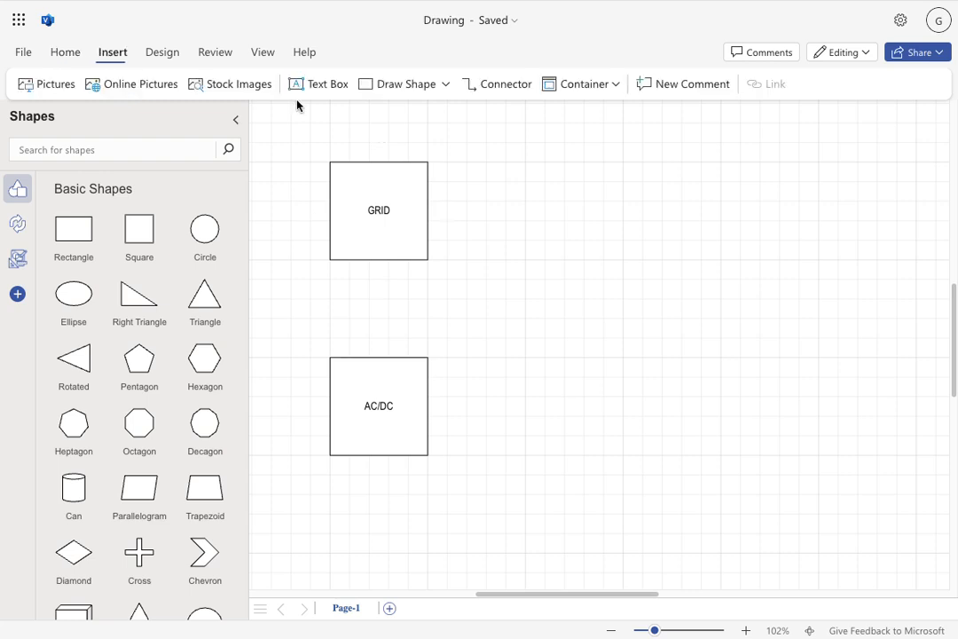
pyautogui.click(446, 89)
pyautogui.click(393, 190)
pyautogui.moveTo(392, 395); pyautogui.dragTo(429, 358)
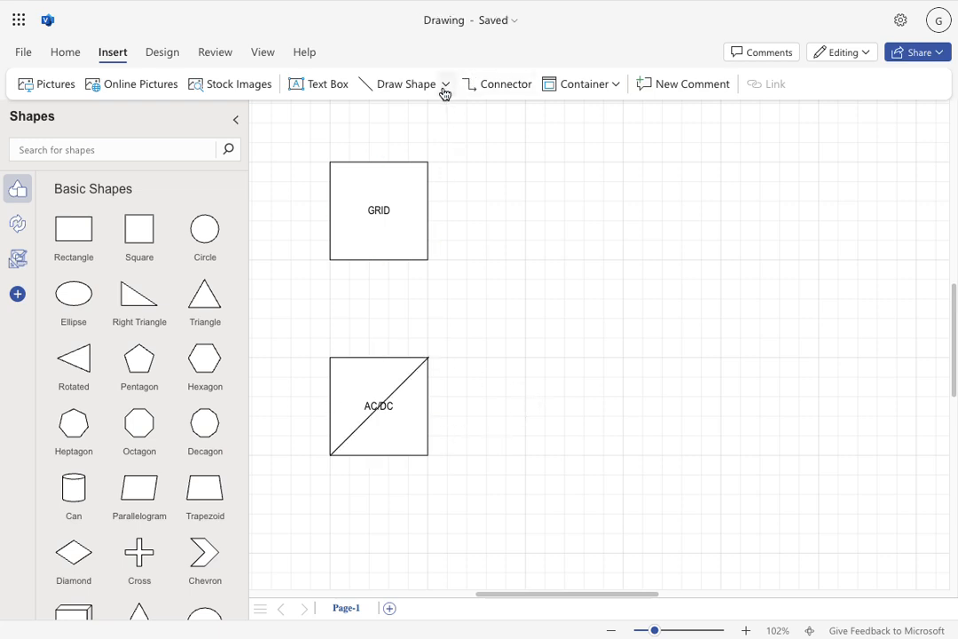
# Connect the GRID square to the AC/DC square and give the connector filled arrowheads at both ends.
pyautogui.moveTo(379, 262); pyautogui.dragTo(379, 357)
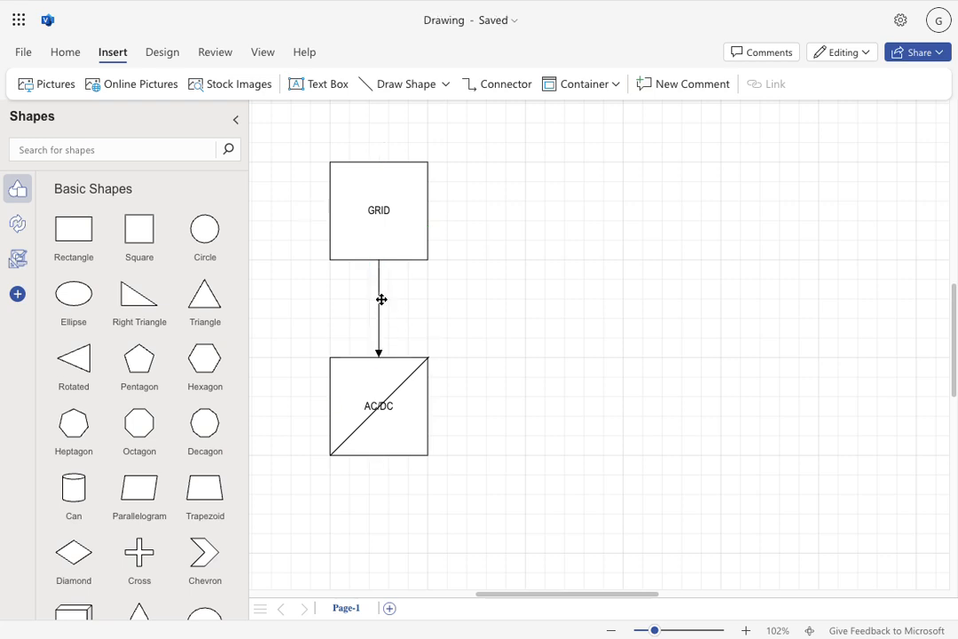
pyautogui.click(381, 300)
pyautogui.rightClick(378, 298)
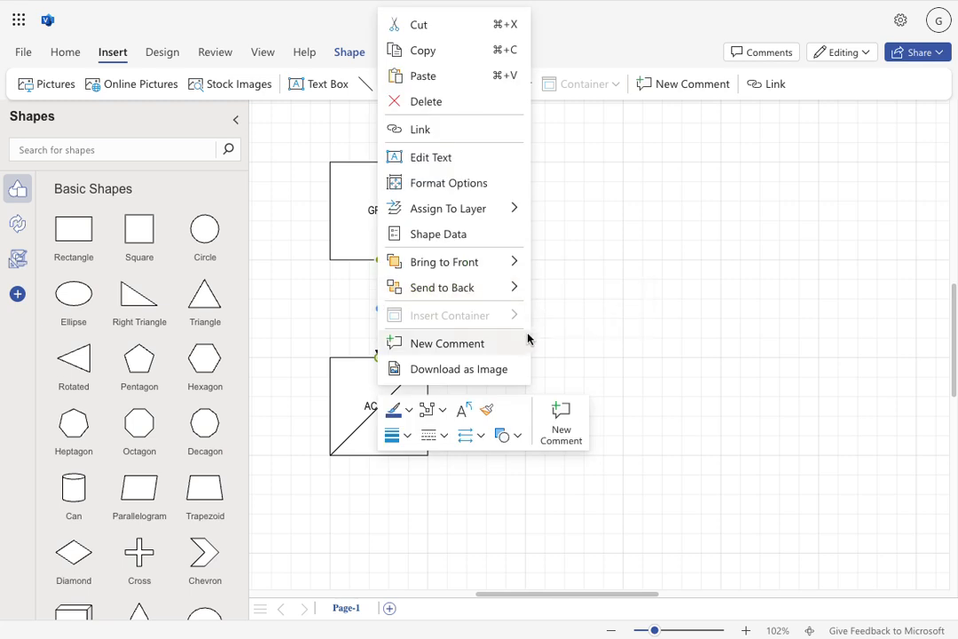
pyautogui.click(472, 444)
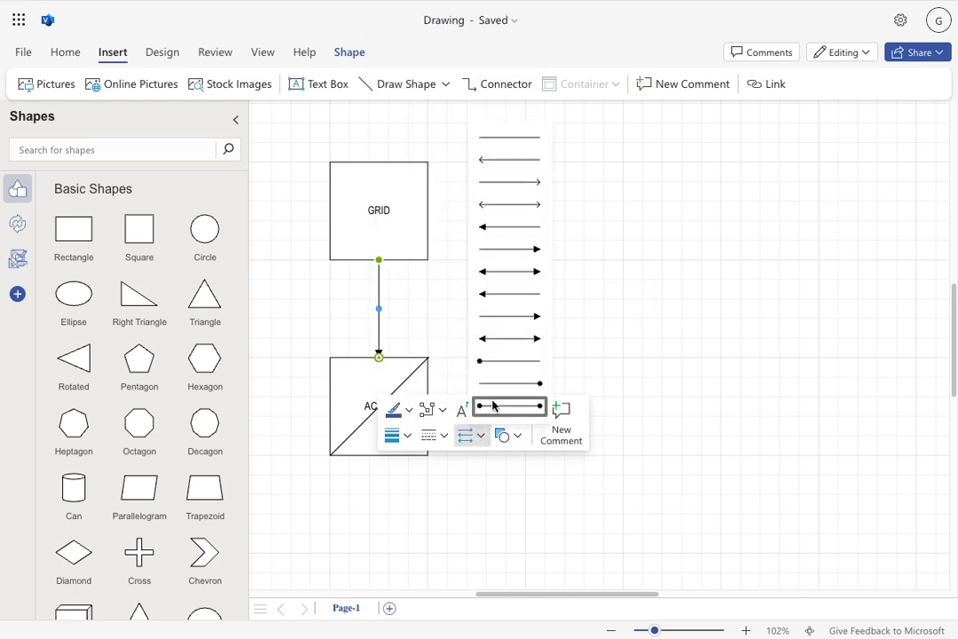
pyautogui.click(507, 339)
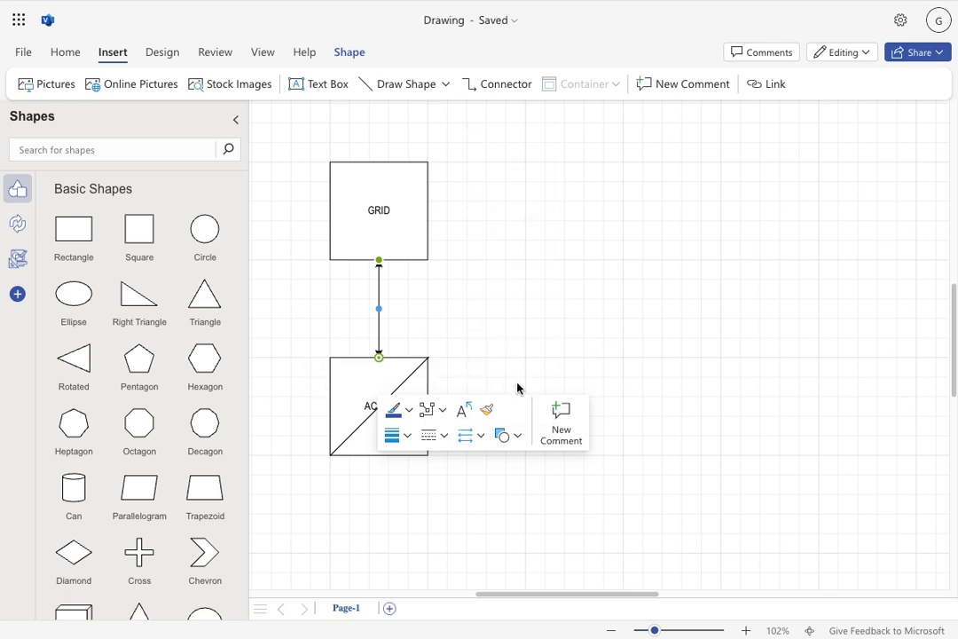
pyautogui.click(556, 469)
# Draw a horizontal line about five major grid cells long, one cell below the AC/DC square.
pyautogui.moveTo(556, 468); pyautogui.dragTo(575, 245)
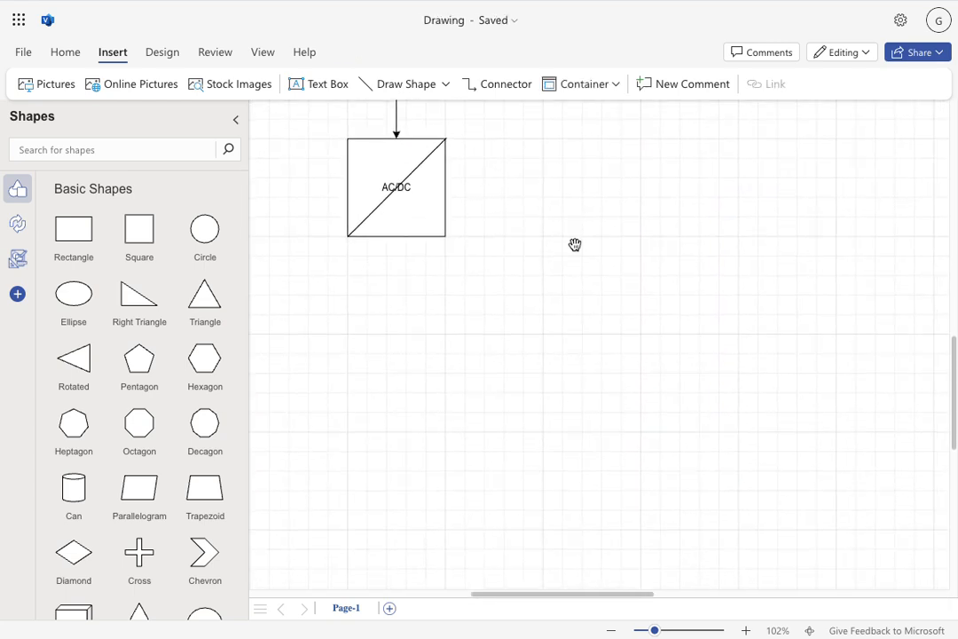
pyautogui.click(412, 90)
pyautogui.moveTo(361, 334)
pyautogui.mouseDown()
pyautogui.moveTo(687, 324)
pyautogui.moveTo(865, 332)
pyautogui.moveTo(836, 333)
pyautogui.mouseUp()
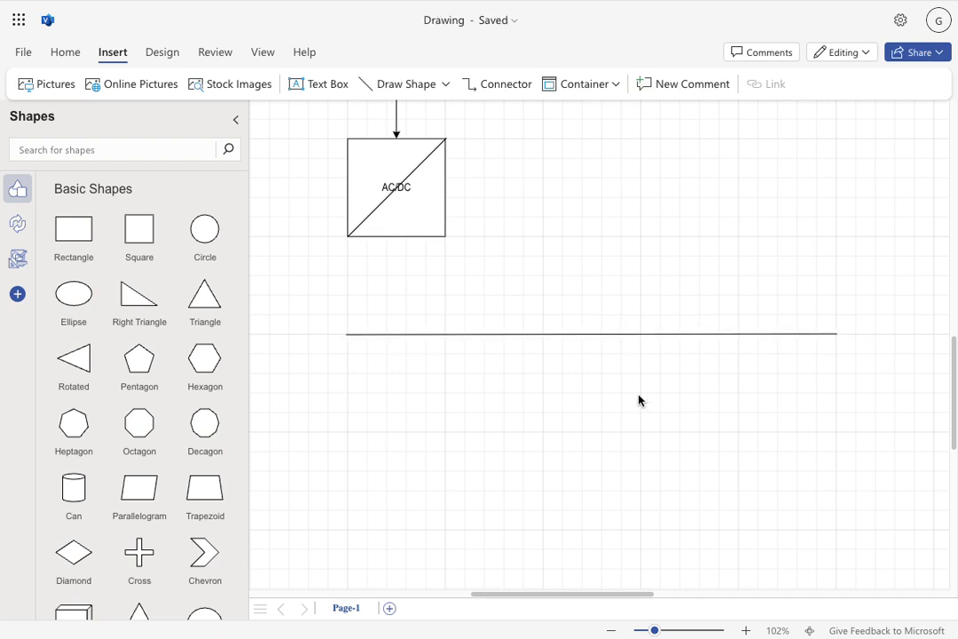
# Give the horizontal line the second-thickest weight and connect the bottom of the AC/DC square to it.
pyautogui.rightClick(555, 335)
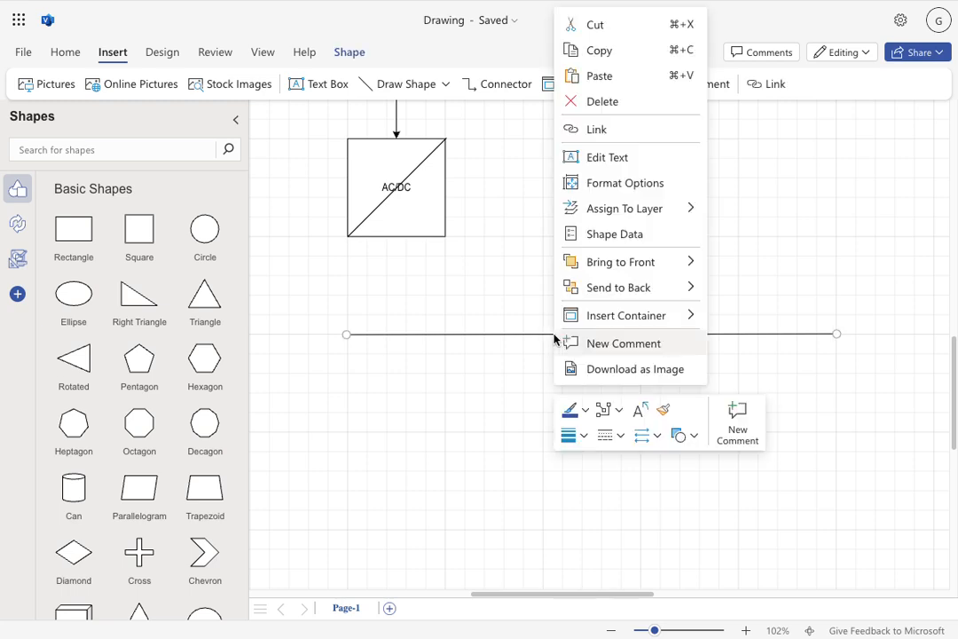
pyautogui.click(573, 440)
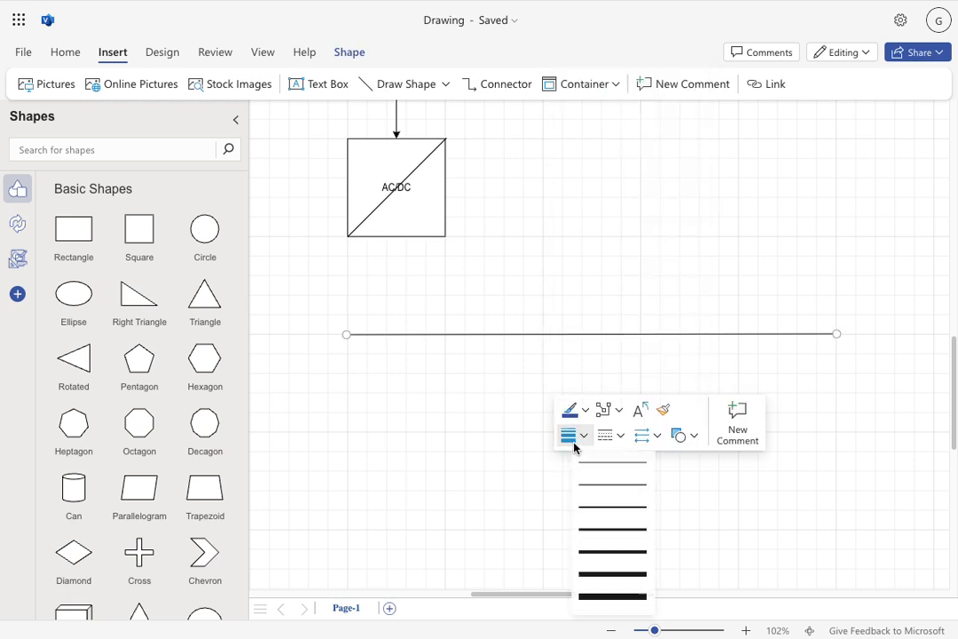
pyautogui.click(579, 577)
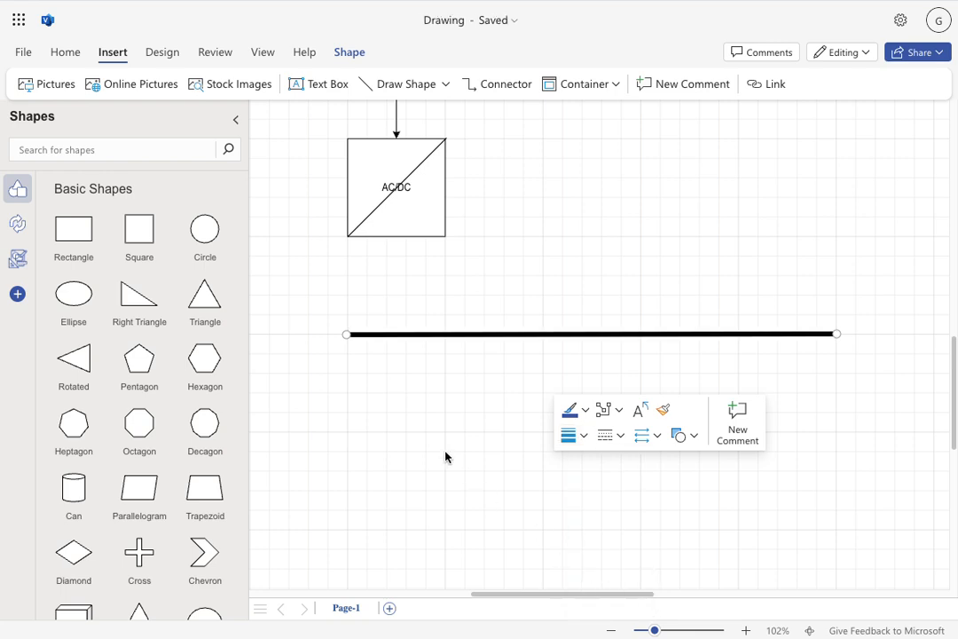
pyautogui.click(419, 440)
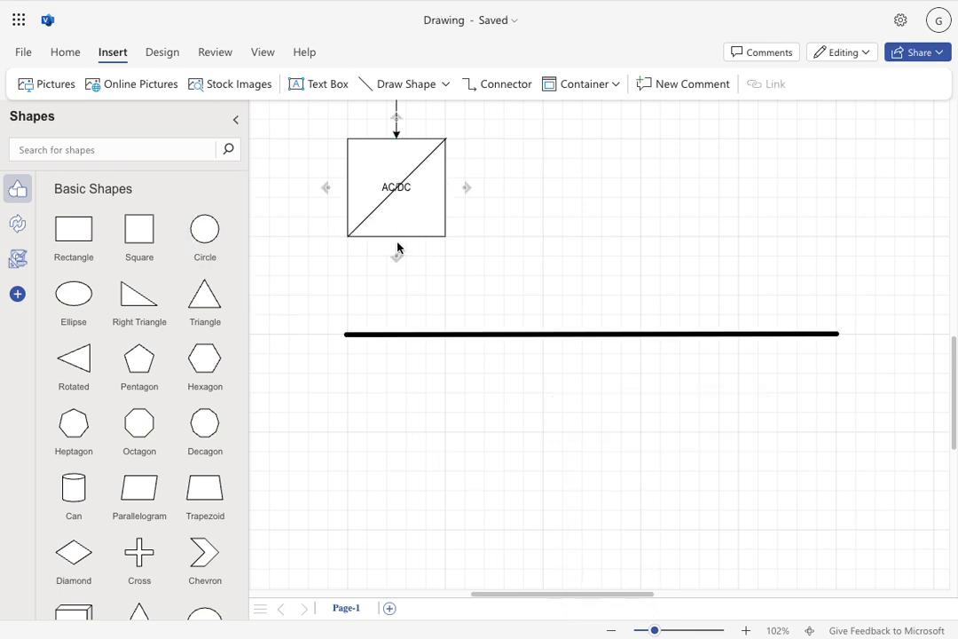
pyautogui.moveTo(395, 252); pyautogui.dragTo(395, 336)
# Copy the AC/DC square and place the duplicate one grid cell below the thick line, aligned with the original.
pyautogui.moveTo(590, 192); pyautogui.dragTo(612, 126)
pyautogui.click(438, 160)
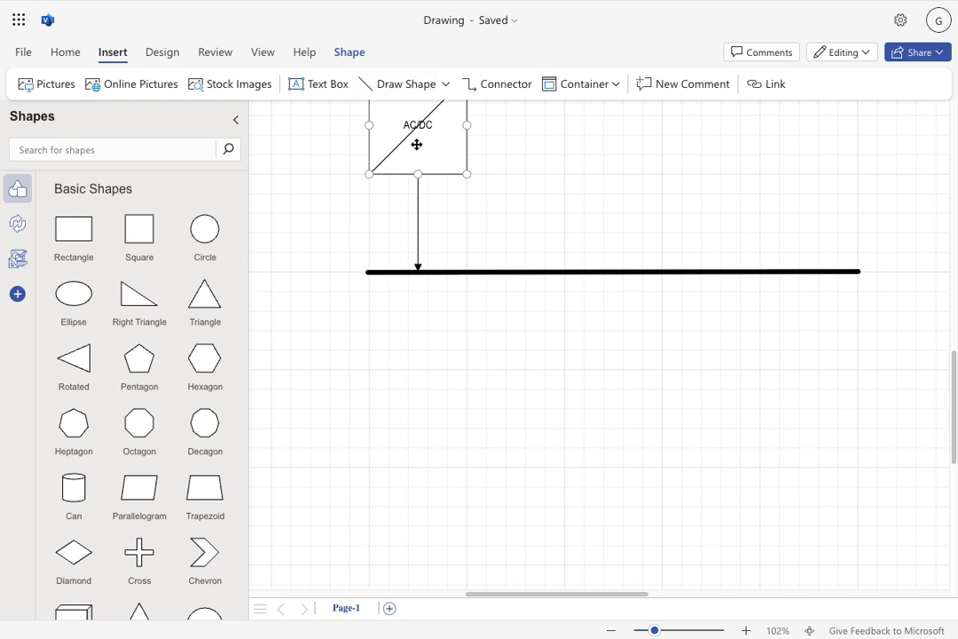
pyautogui.rightClick(423, 150)
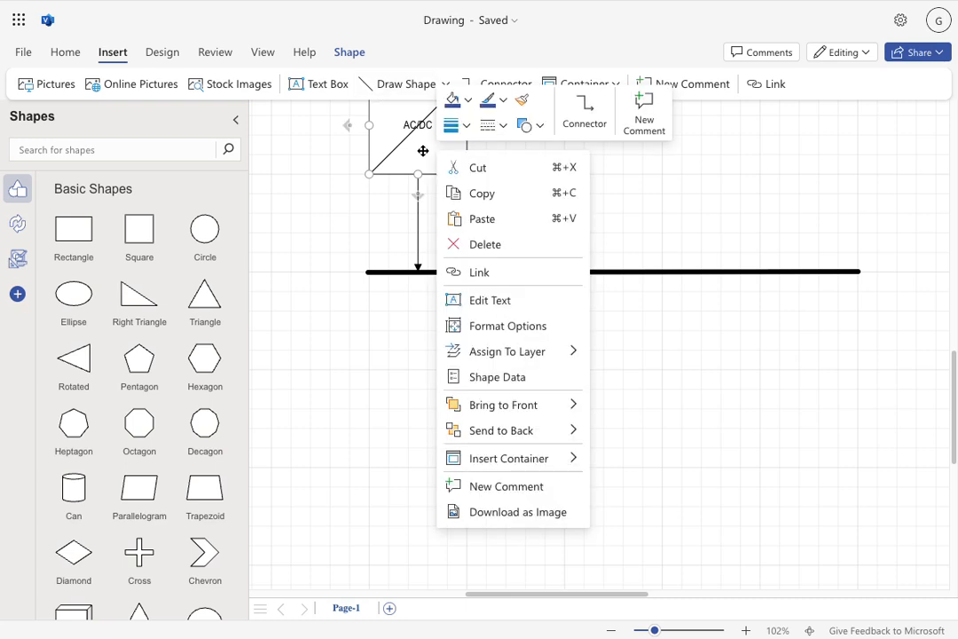
pyautogui.click(449, 194)
pyautogui.rightClick(426, 399)
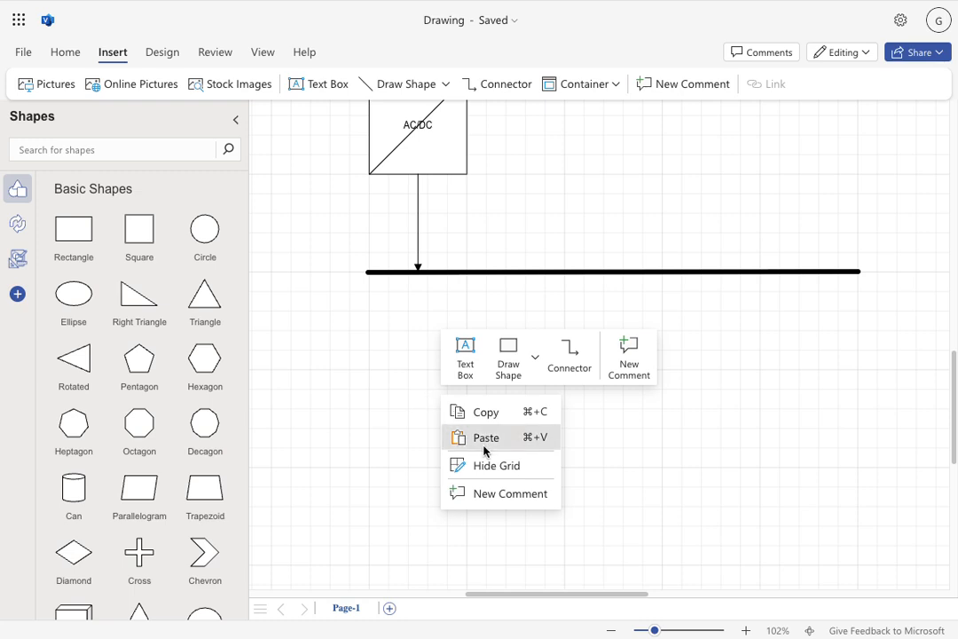
pyautogui.click(485, 441)
pyautogui.moveTo(430, 396); pyautogui.dragTo(428, 419)
pyautogui.click(524, 444)
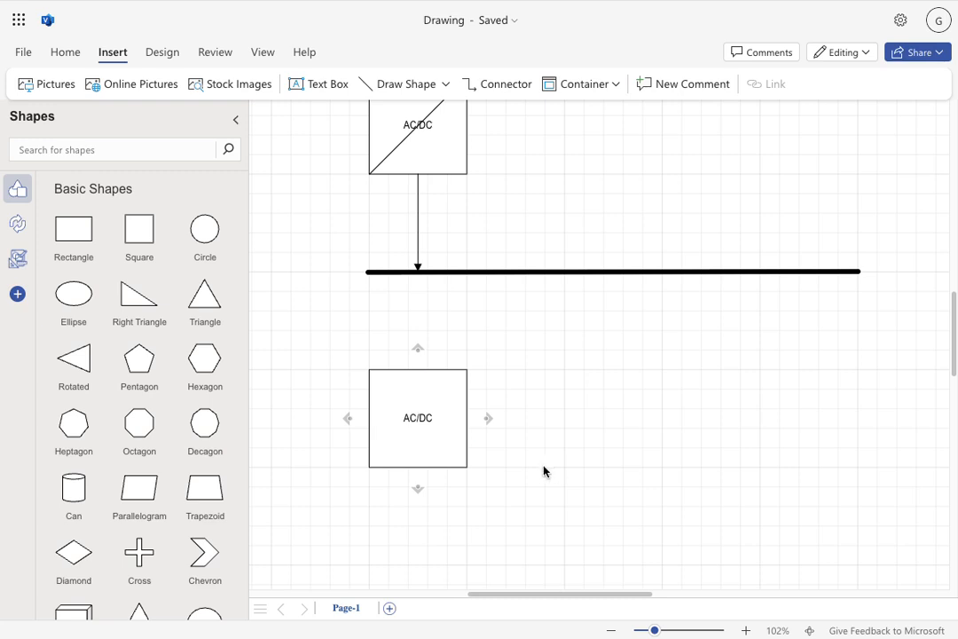
# Relabel the copied square DC/DC and draw a diagonal line from its lower-left to its upper-right corner.
pyautogui.click(412, 417)
pyautogui.doubleClick(413, 418)
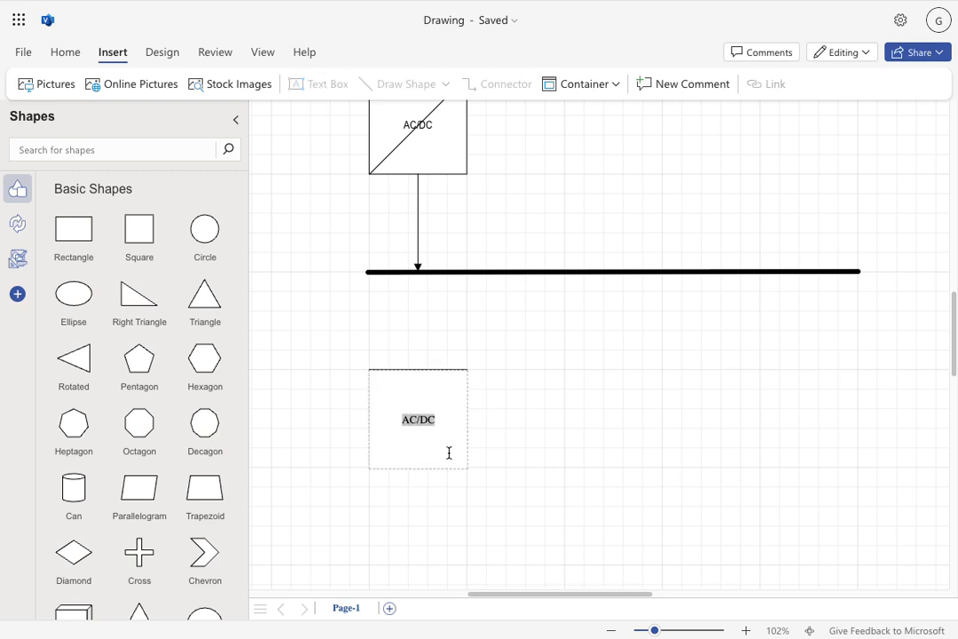
pyautogui.press('Left')
pyautogui.press('Delete')
pyautogui.write('D')
pyautogui.click(667, 406)
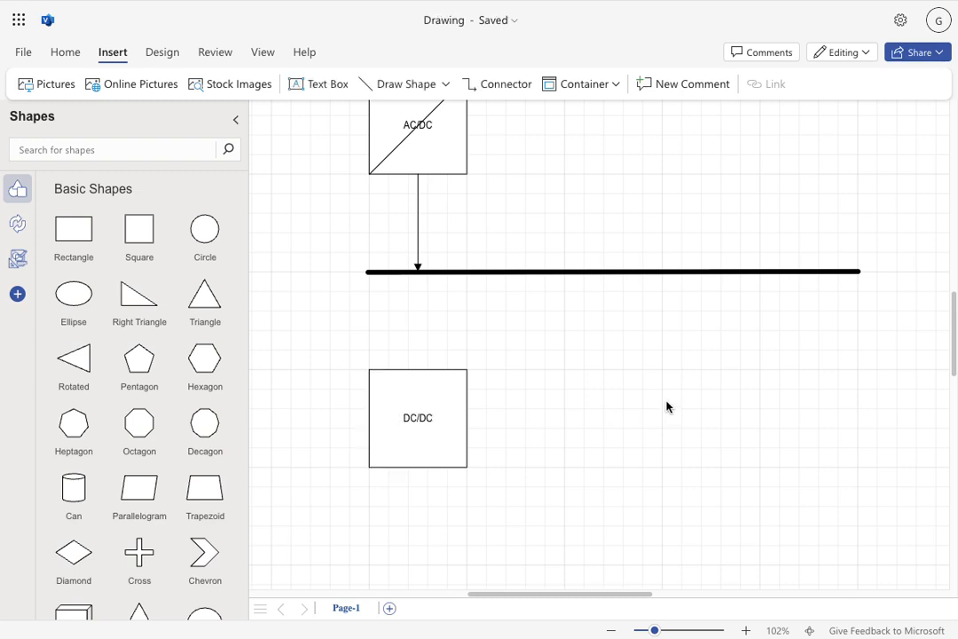
pyautogui.click(420, 92)
pyautogui.moveTo(445, 401); pyautogui.dragTo(466, 369)
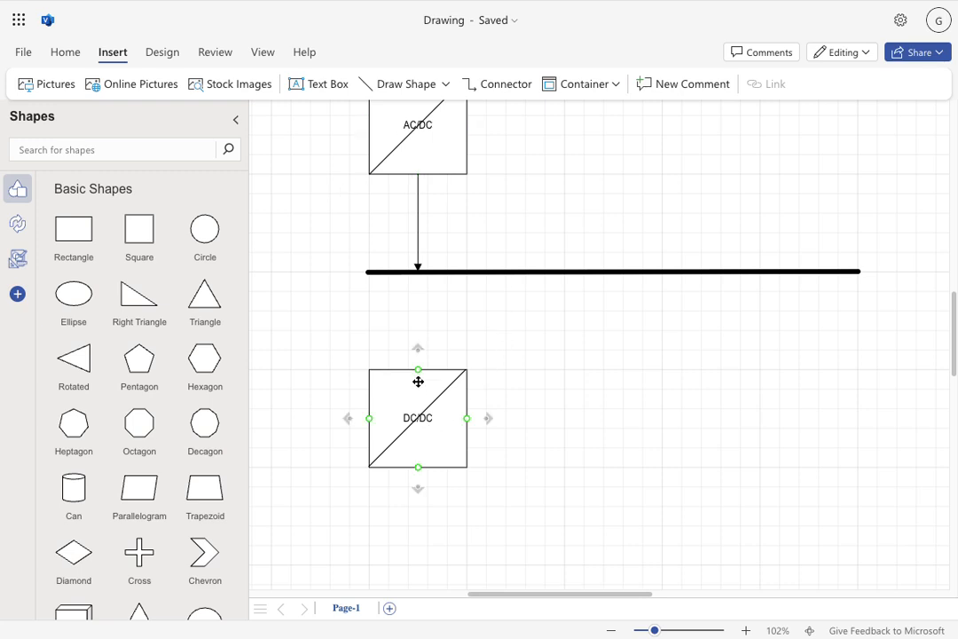
# Connect the top of the DC/DC square to the thick line with a connector that has arrowheads at both ends.
pyautogui.moveTo(417, 369); pyautogui.dragTo(413, 274)
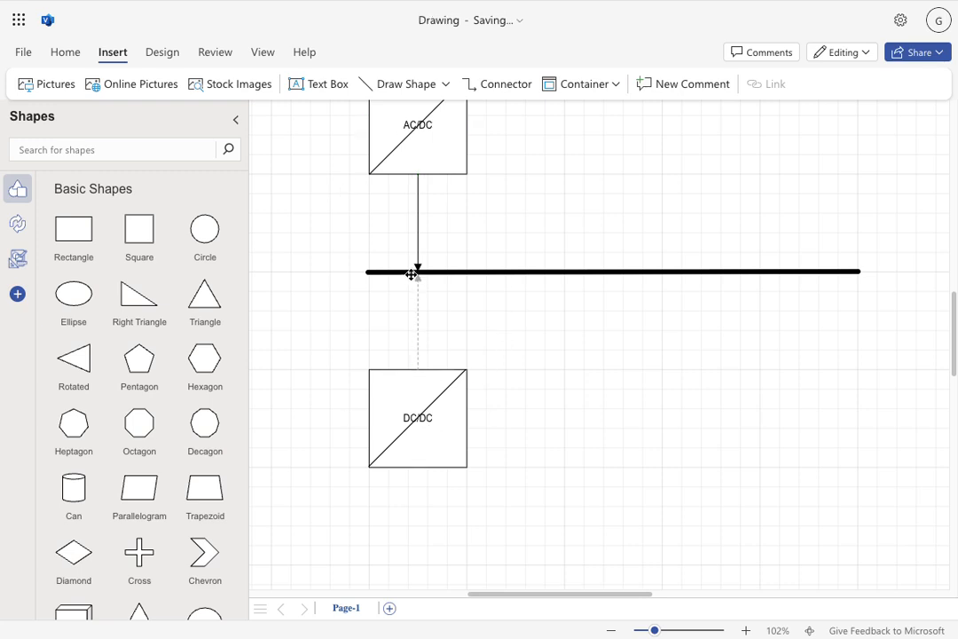
pyautogui.click(419, 325)
pyautogui.rightClick(418, 327)
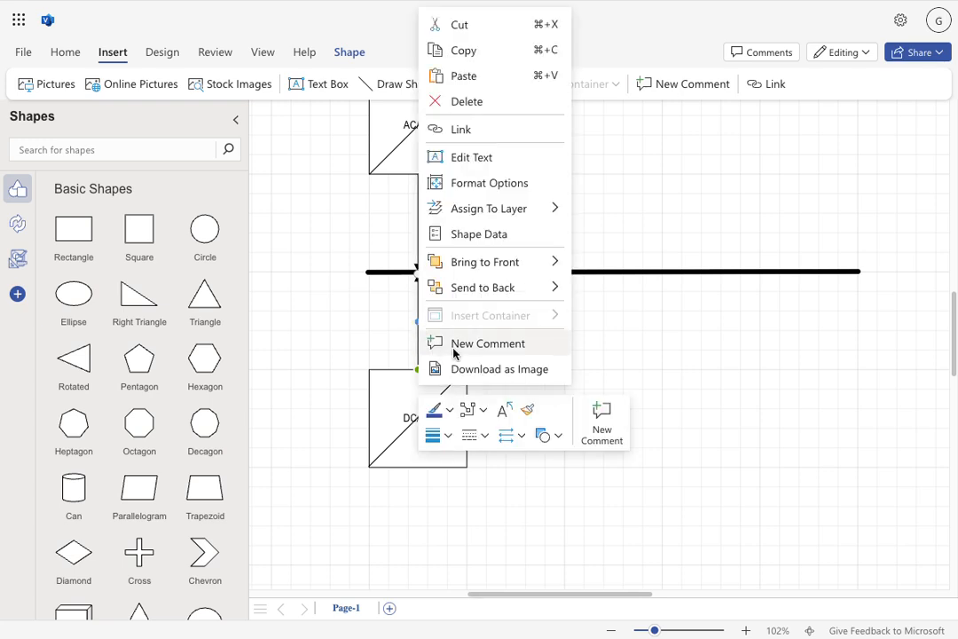
pyautogui.click(507, 439)
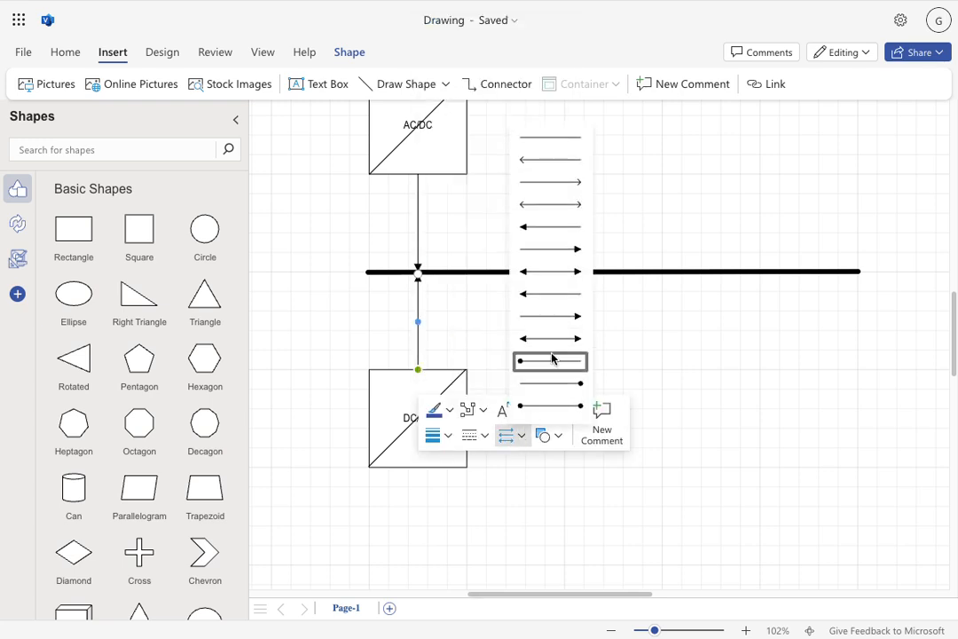
pyautogui.click(551, 340)
# Change the connector between the AC/DC square and the thick line to have arrowheads at both ends.
pyautogui.click(417, 218)
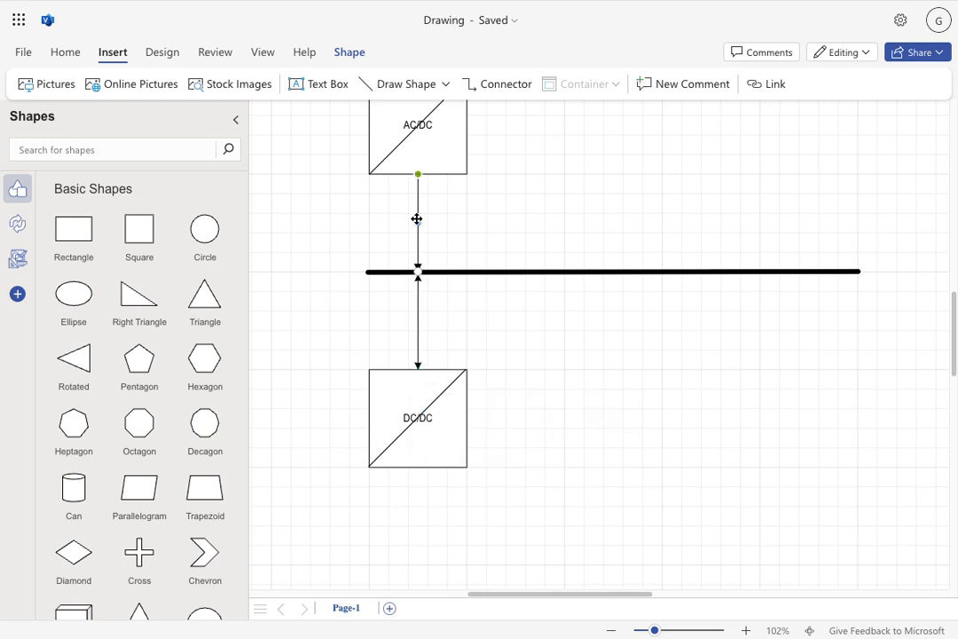
pyautogui.rightClick(417, 218)
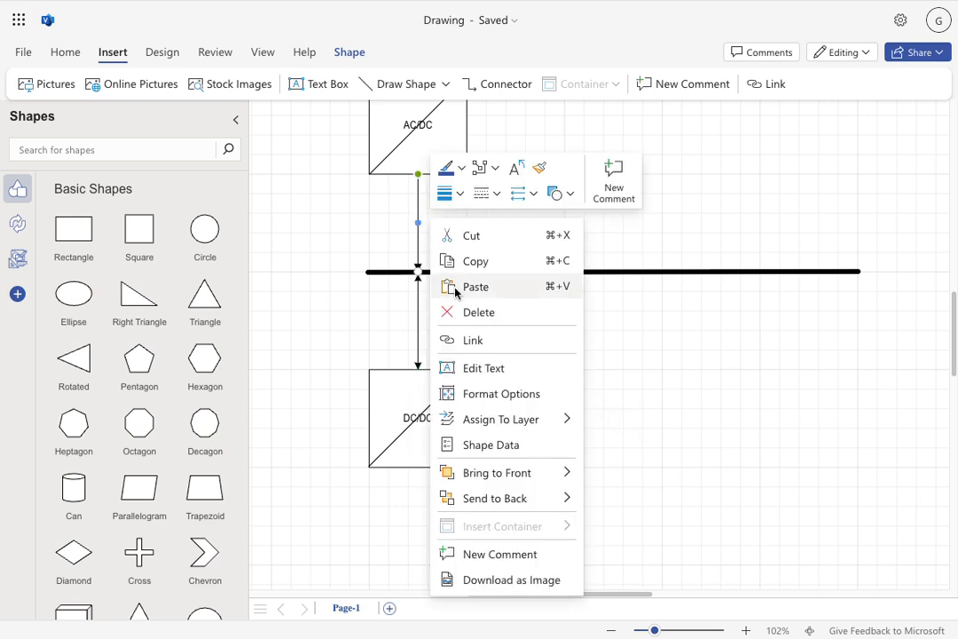
pyautogui.click(525, 193)
pyautogui.click(591, 358)
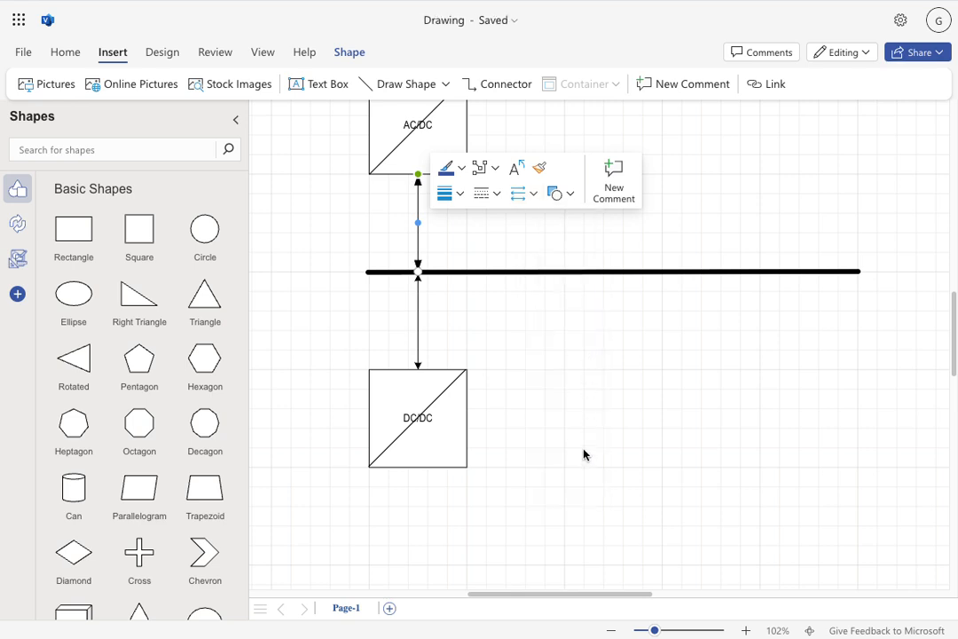
pyautogui.click(619, 532)
# Add a square one grid cell below the DC/DC square and shrink it to the same size.
pyautogui.scroll(-3, 614, 423)
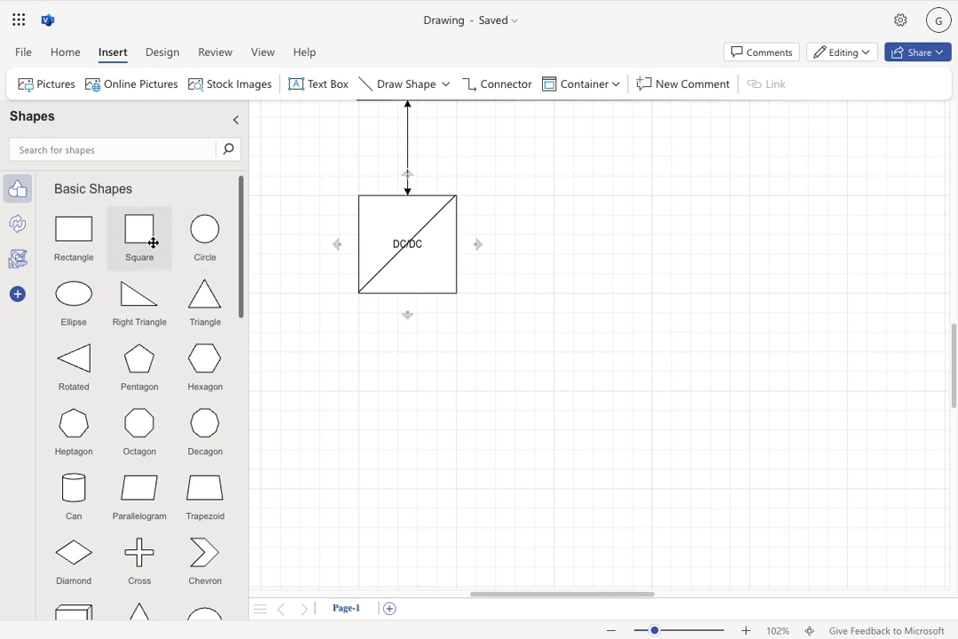
pyautogui.moveTo(153, 243); pyautogui.dragTo(416, 455)
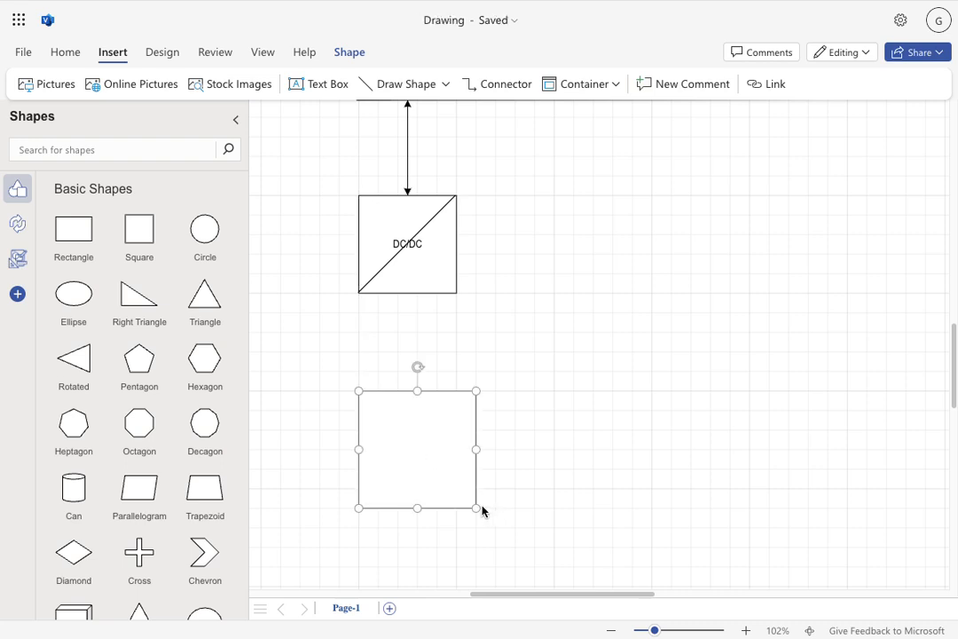
pyautogui.moveTo(477, 509); pyautogui.dragTo(458, 489)
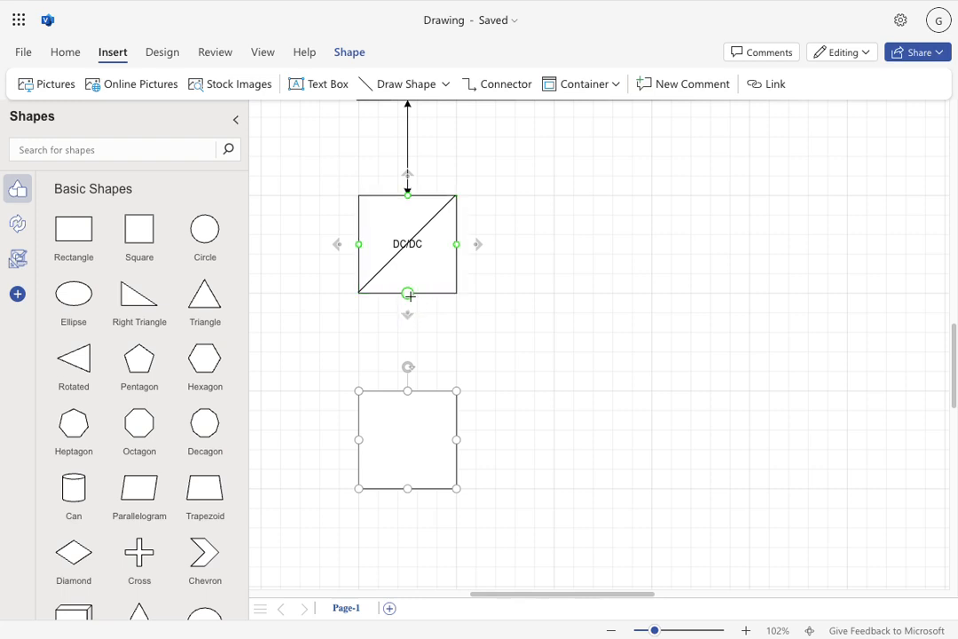
# Connect the bottom of the DC/DC square to the top of the empty square with a connector that has filled arrowheads at both ends.
pyautogui.moveTo(408, 291); pyautogui.dragTo(407, 390)
pyautogui.rightClick(407, 357)
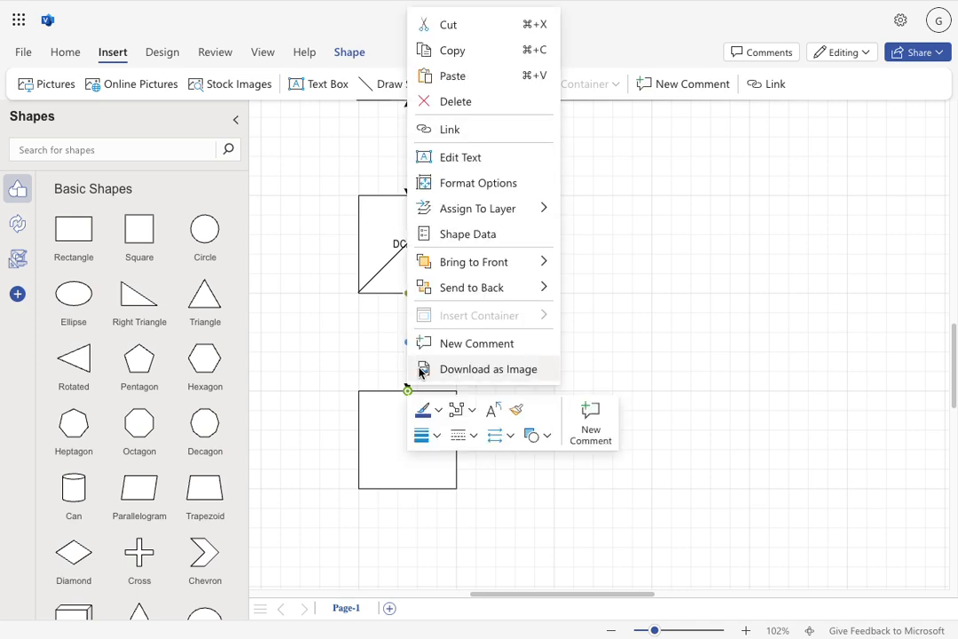
pyautogui.click(498, 435)
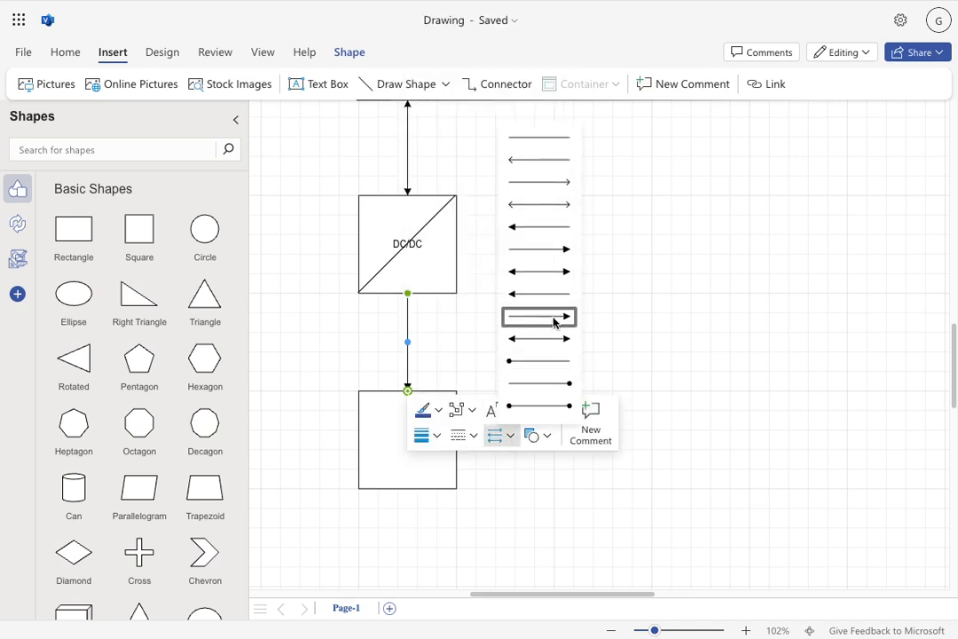
pyautogui.click(549, 337)
pyautogui.click(621, 342)
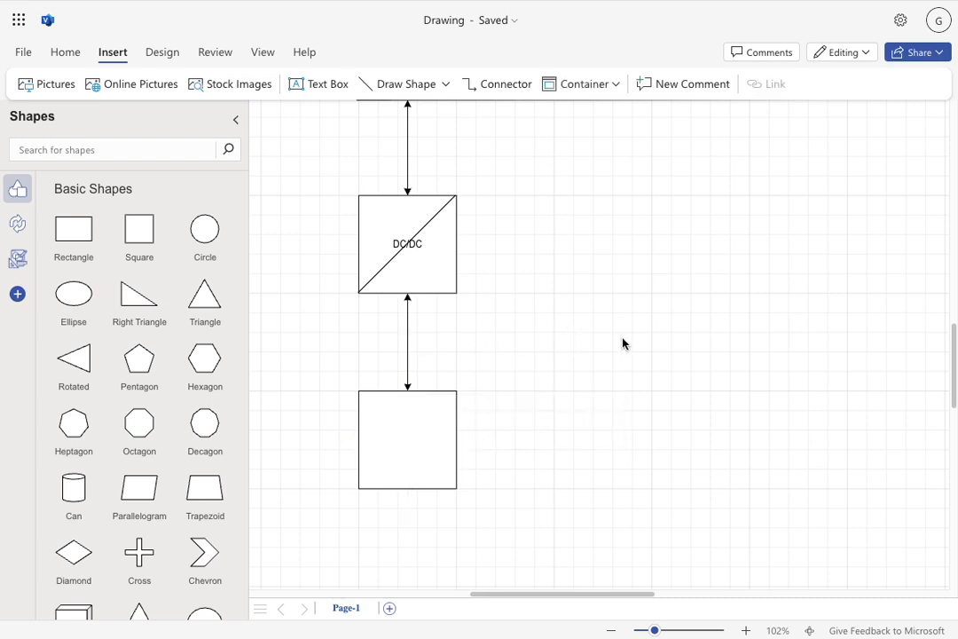
# Label the empty square below the DC/DC square BATTERY.
pyautogui.click(404, 453)
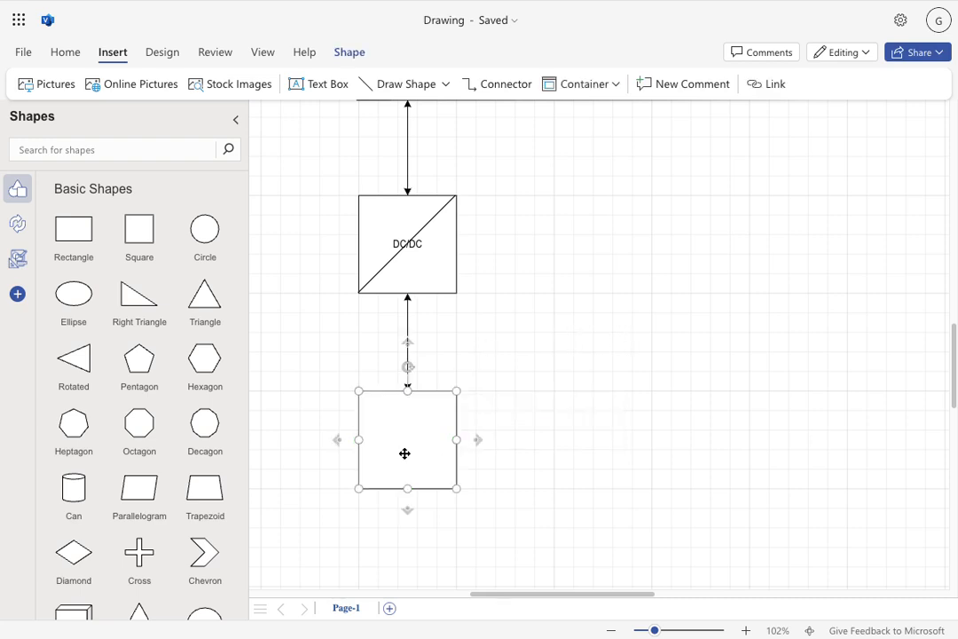
pyautogui.doubleClick(403, 454)
pyautogui.write('BAT')
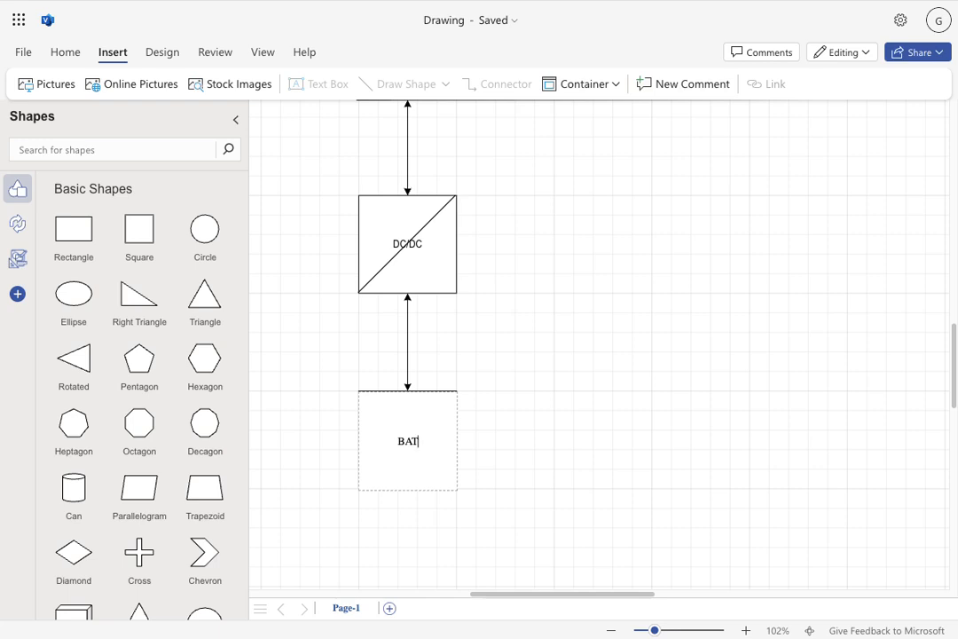
pyautogui.write('TERY')
pyautogui.click(646, 293)
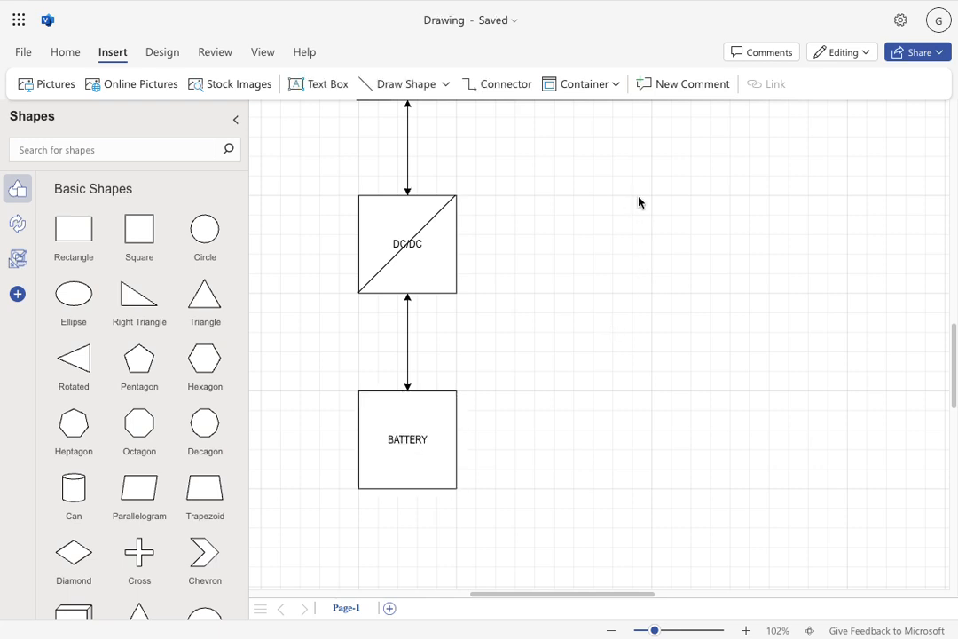
# Label the thick horizontal line 700 V DC BUS.
pyautogui.scroll(3, 636, 203)
pyautogui.click(601, 247)
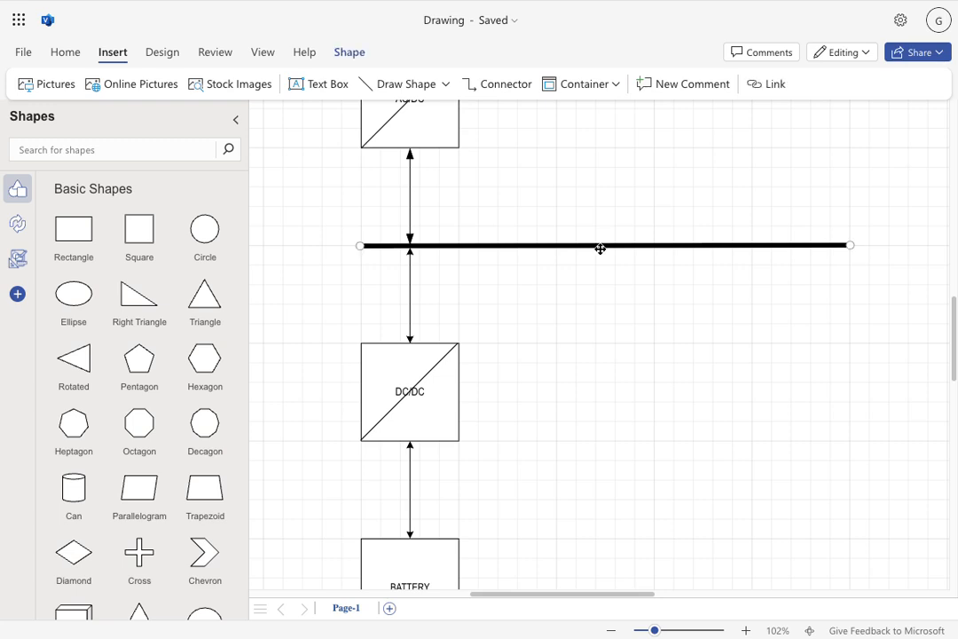
pyautogui.doubleClick(601, 247)
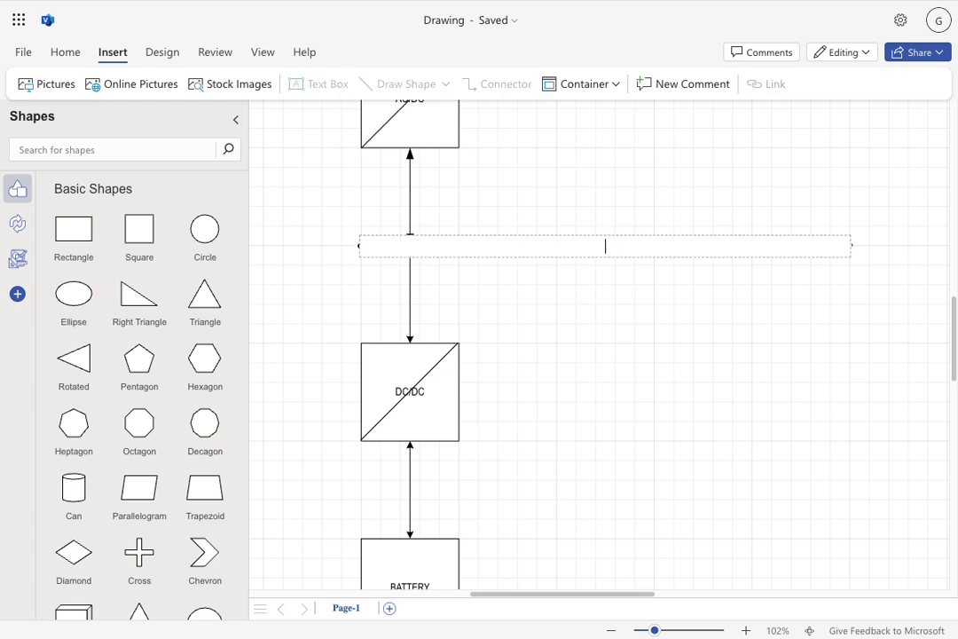
pyautogui.write('700 V DC BUS')
pyautogui.press('Return')
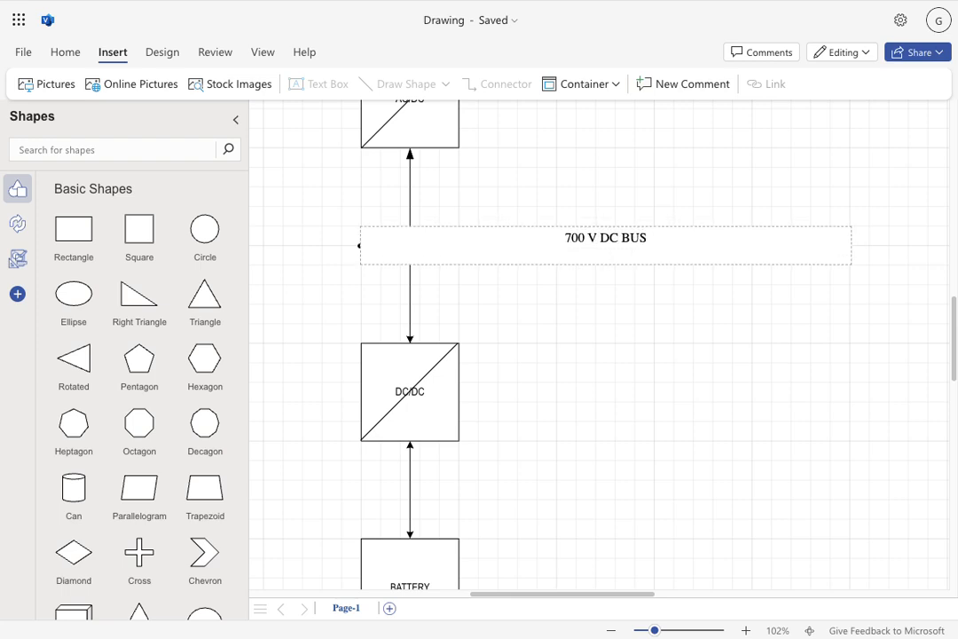
pyautogui.press('BackSpace')
pyautogui.click(680, 365)
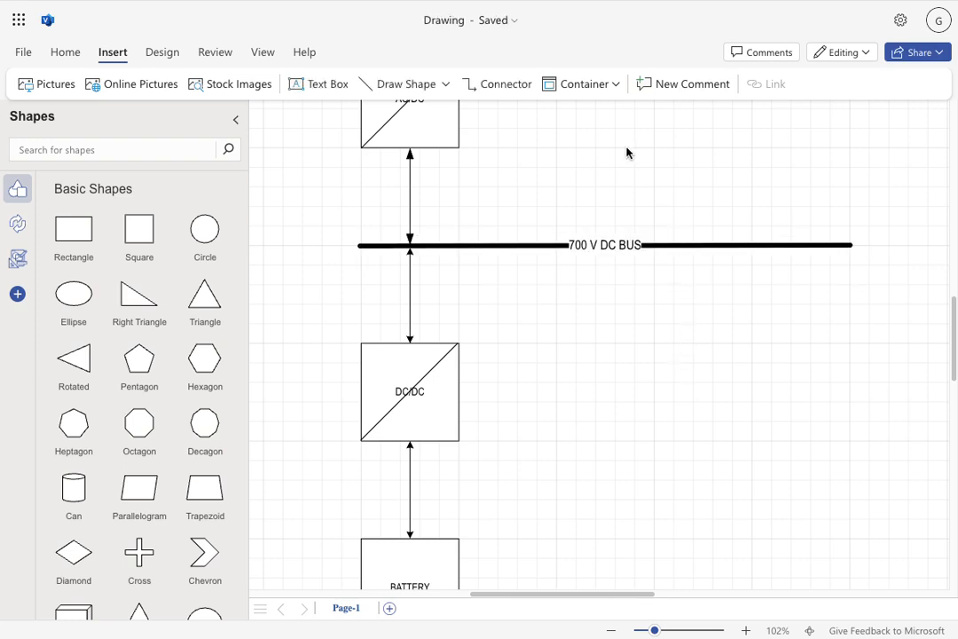
# Add a text box reading GRID-1 to the left of the GRID square, near its upper edge.
pyautogui.moveTo(625, 152); pyautogui.dragTo(616, 379)
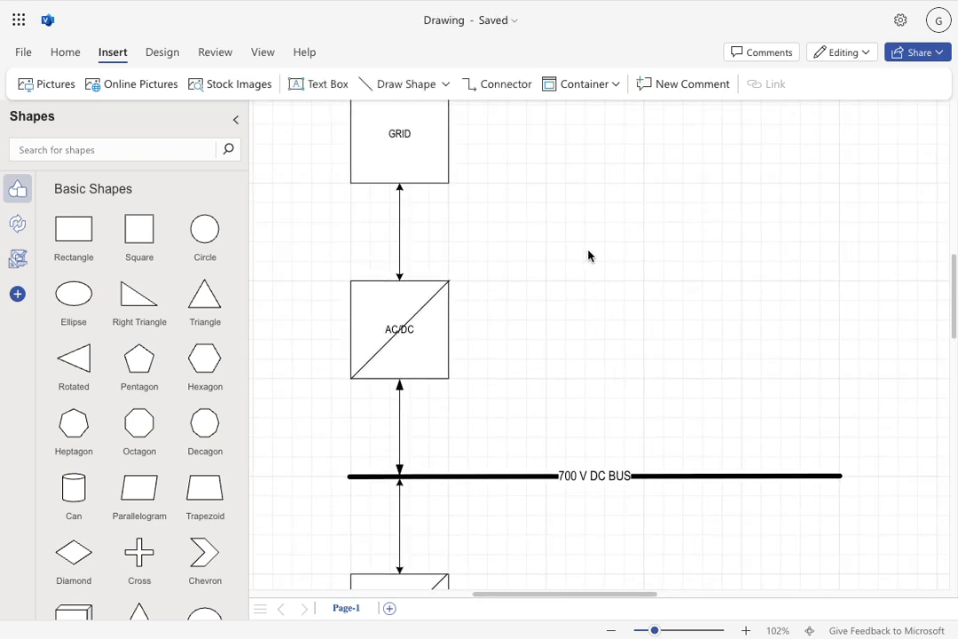
pyautogui.moveTo(589, 254); pyautogui.dragTo(673, 319)
pyautogui.moveTo(344, 264); pyautogui.dragTo(355, 259)
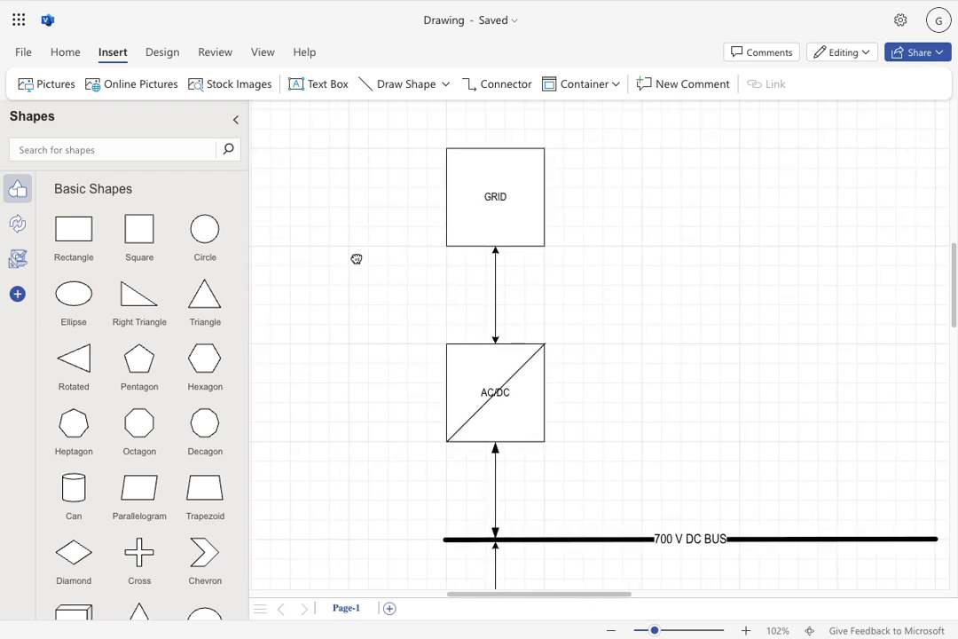
pyautogui.click(316, 86)
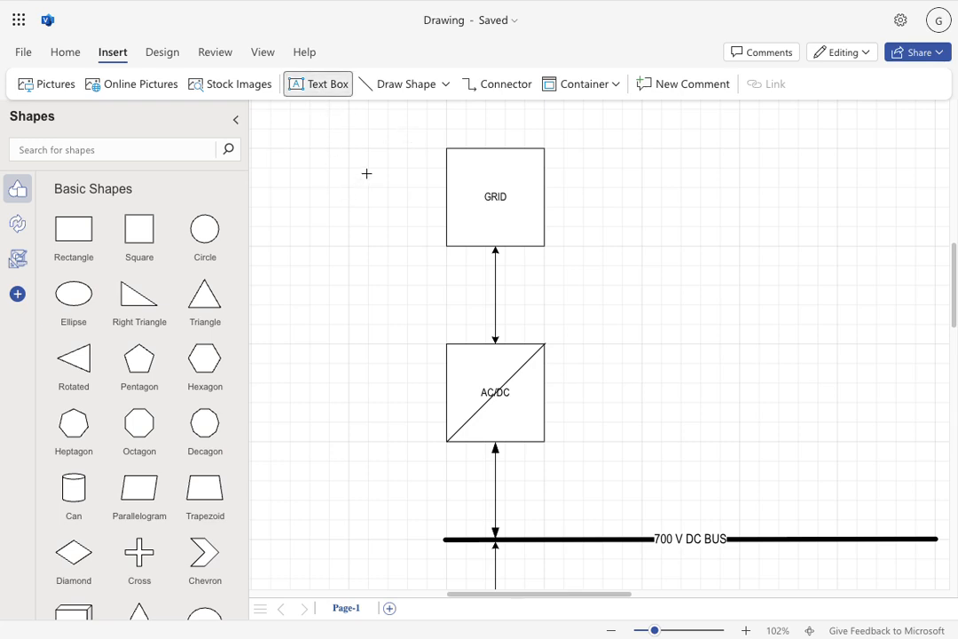
pyautogui.moveTo(357, 156); pyautogui.dragTo(427, 189)
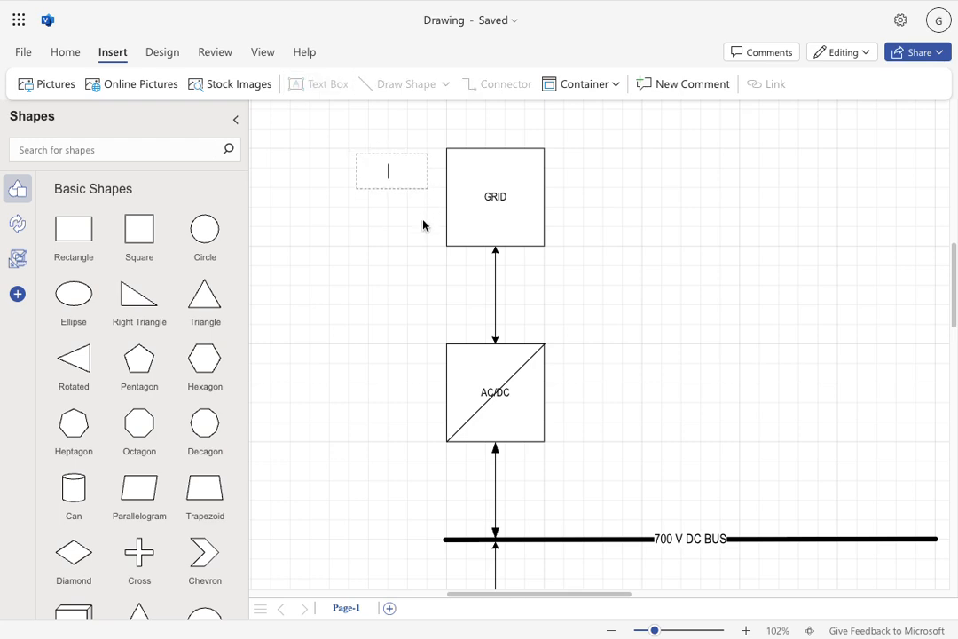
pyautogui.write('GRID-1')
pyautogui.click(385, 244)
# Add a text box reading 400 V AC below the GRID-1 label and move it into line with that label.
pyautogui.click(330, 85)
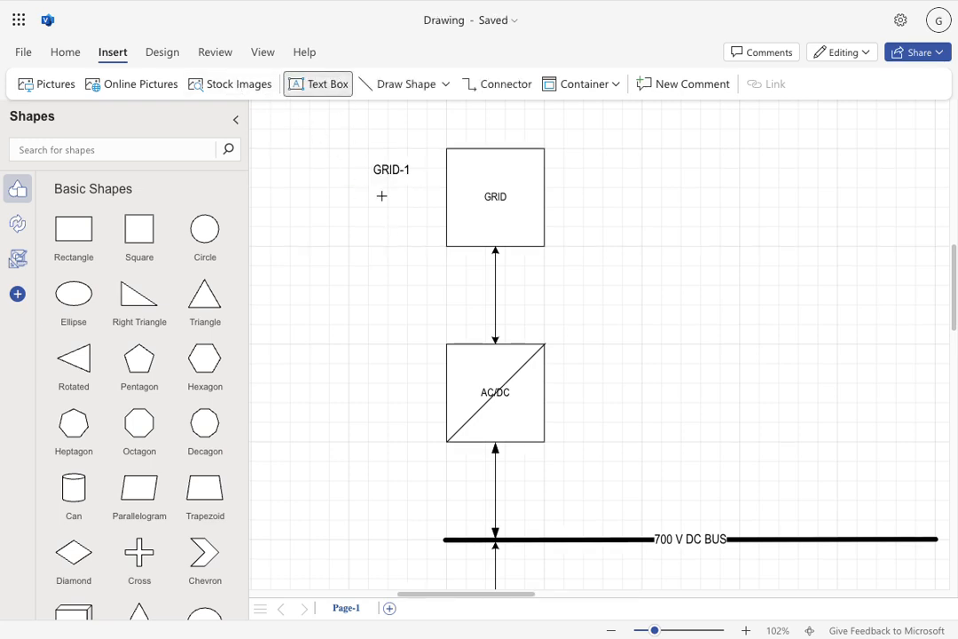
pyautogui.moveTo(374, 184); pyautogui.dragTo(437, 206)
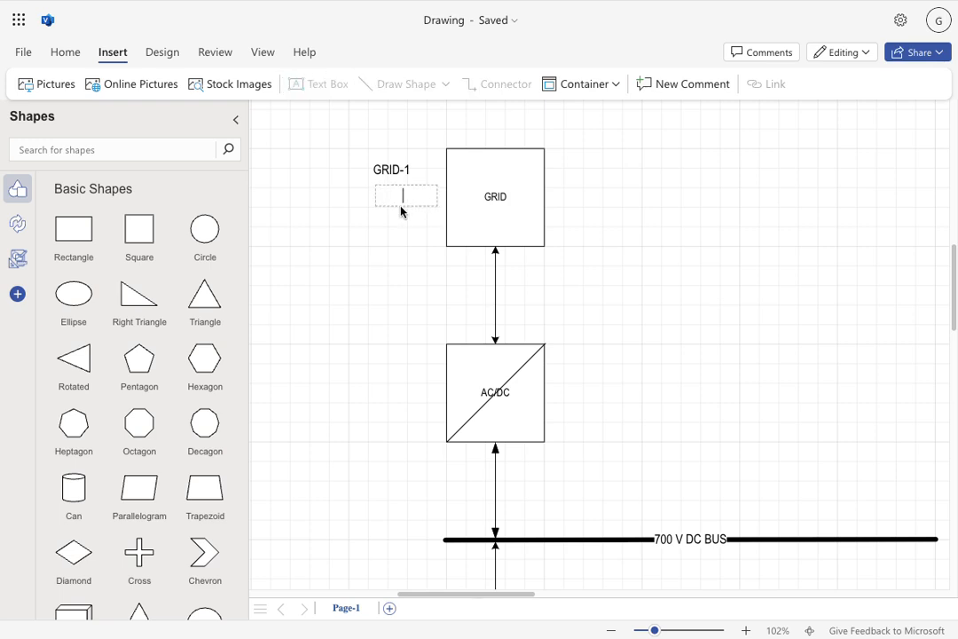
pyautogui.write('400 V AC')
pyautogui.click(396, 224)
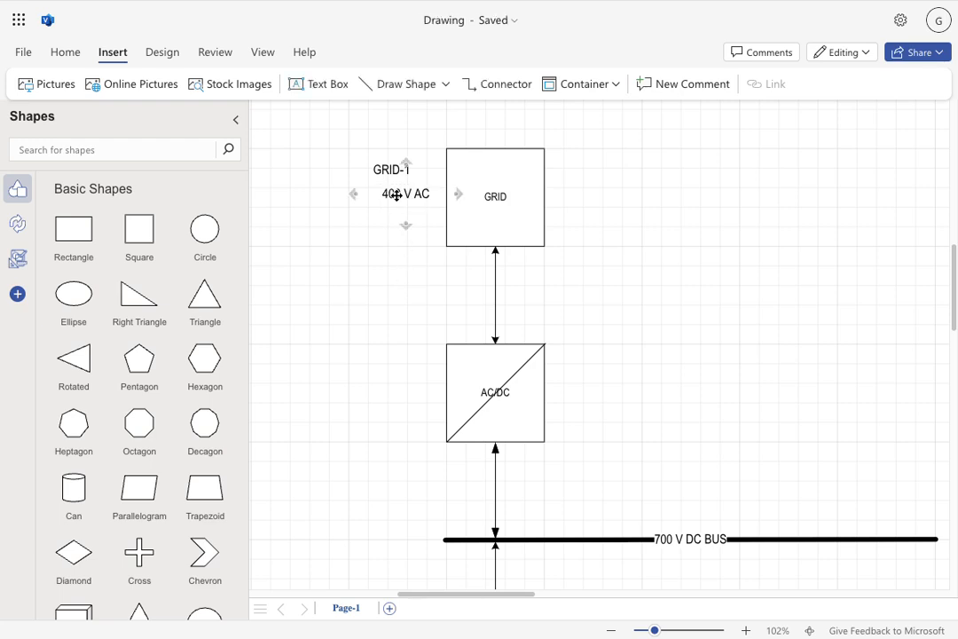
pyautogui.moveTo(391, 194); pyautogui.dragTo(375, 170)
pyautogui.click(389, 256)
# Duplicate the 400 V AC label, place the copy directly below it and change the copy's text to 63 A.
pyautogui.click(388, 200)
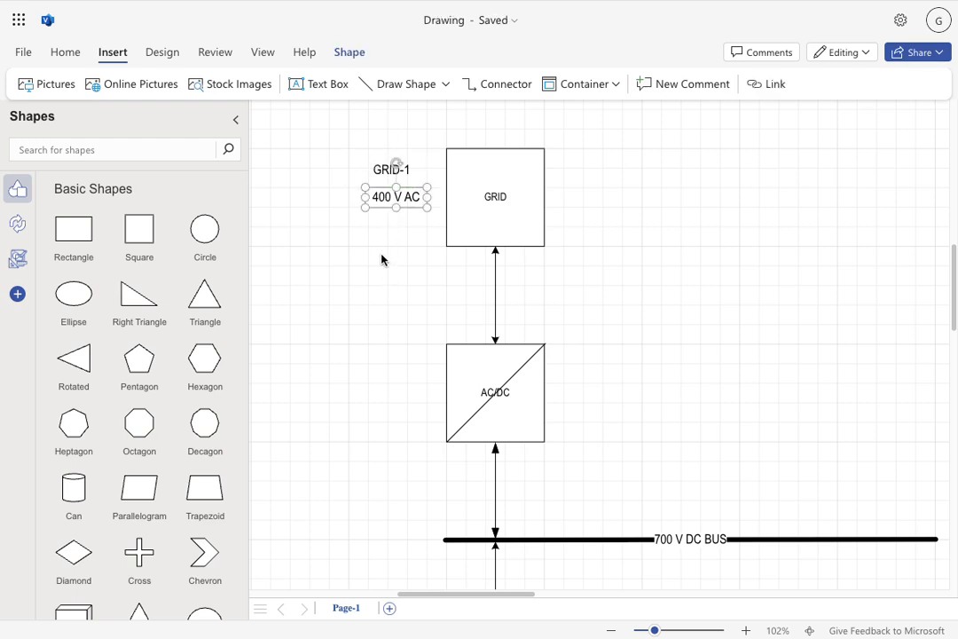
pyautogui.hotkey('ctrl', 'c')
pyautogui.hotkey('ctrl', 'v')
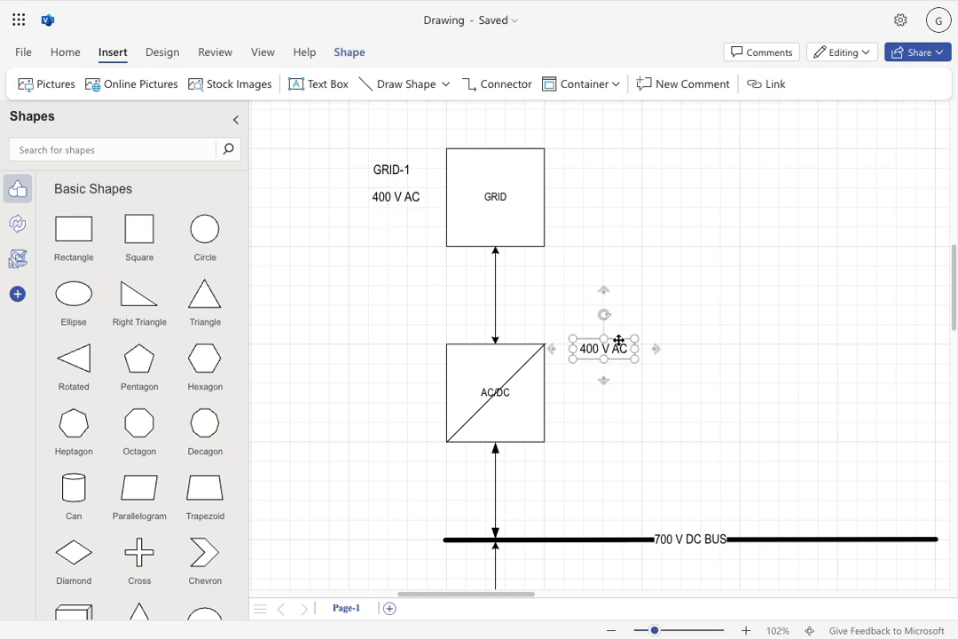
pyautogui.moveTo(618, 343); pyautogui.dragTo(532, 310)
pyautogui.moveTo(475, 278); pyautogui.dragTo(412, 221)
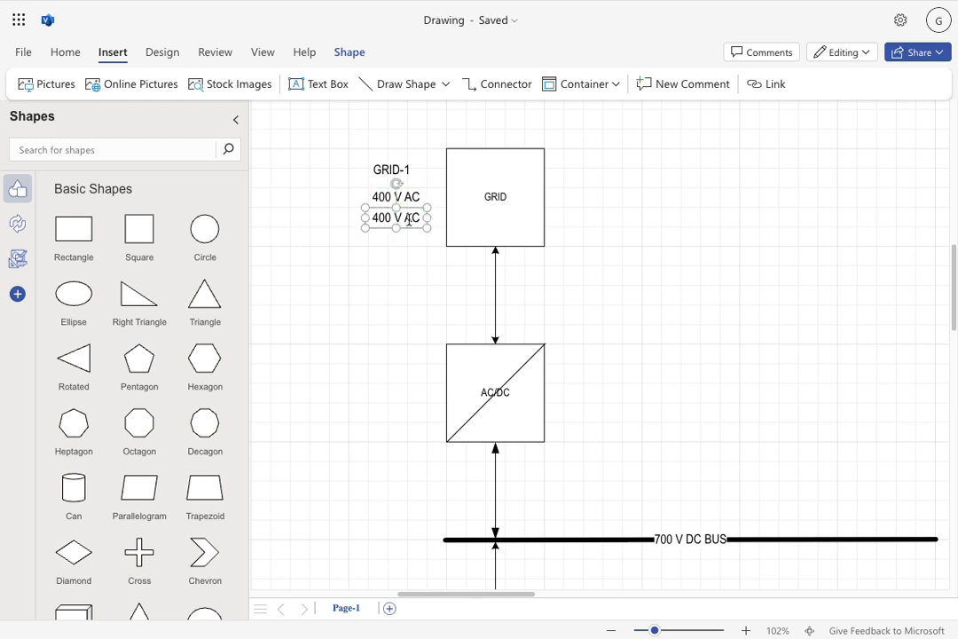
pyautogui.doubleClick(408, 220)
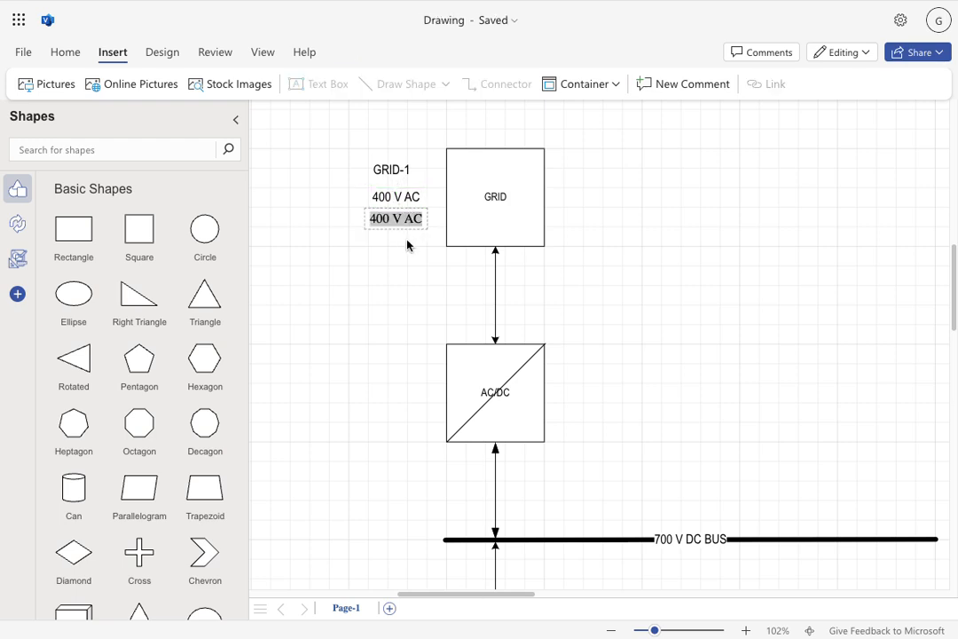
pyautogui.write('63 A')
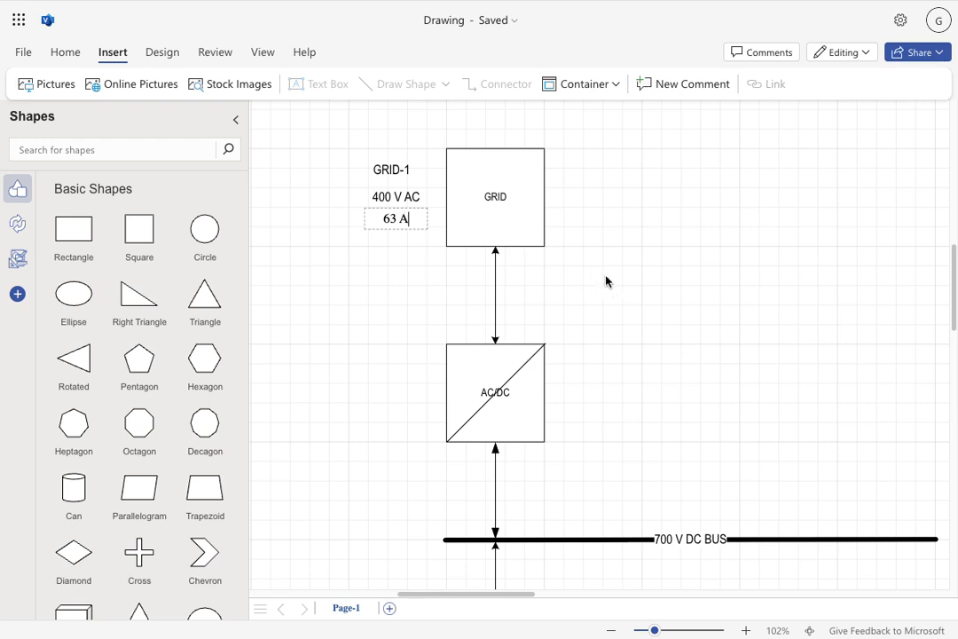
pyautogui.click(656, 270)
# Add a text box reading U-1 to the left of the AC/DC square, near its upper edge.
pyautogui.scroll(-2, 406, 237)
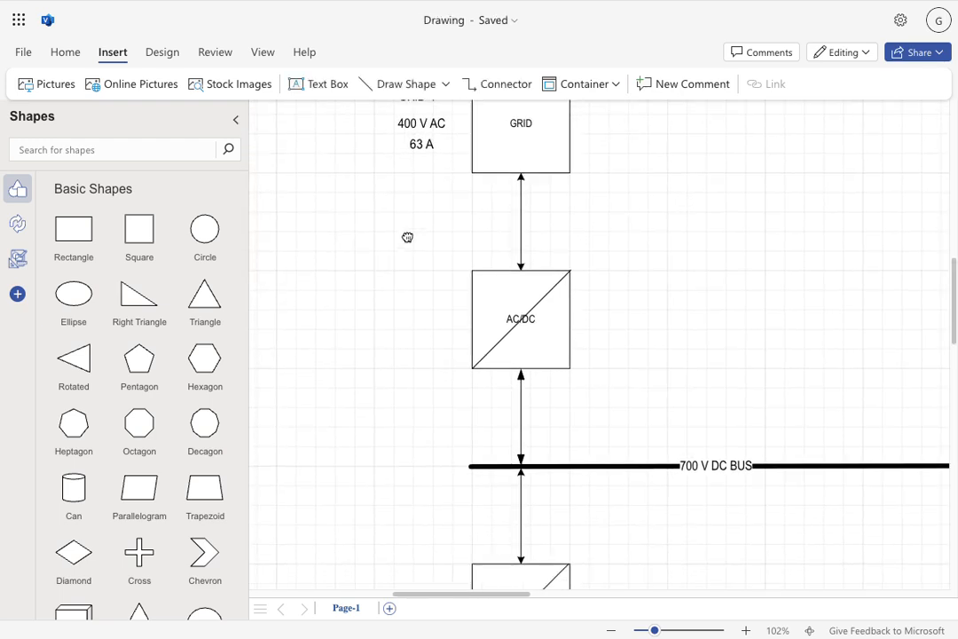
pyautogui.moveTo(417, 212); pyautogui.dragTo(409, 249)
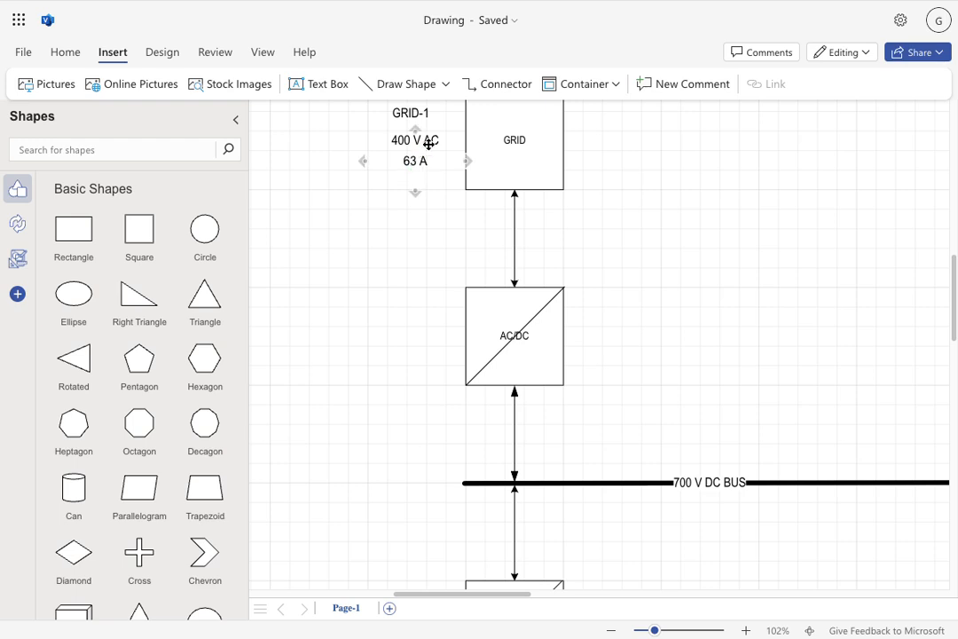
pyautogui.click(300, 84)
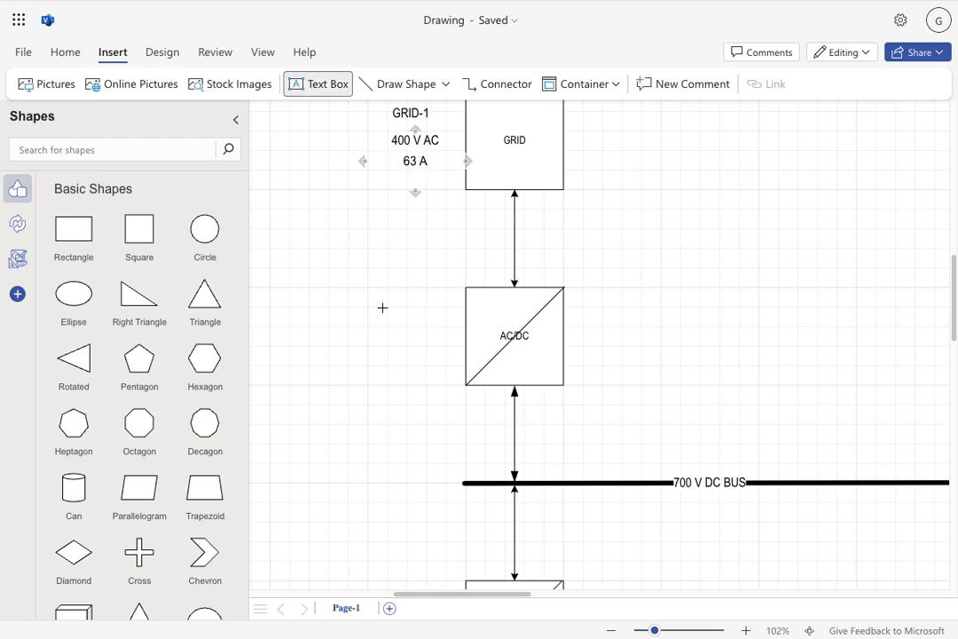
pyautogui.moveTo(390, 291); pyautogui.dragTo(451, 318)
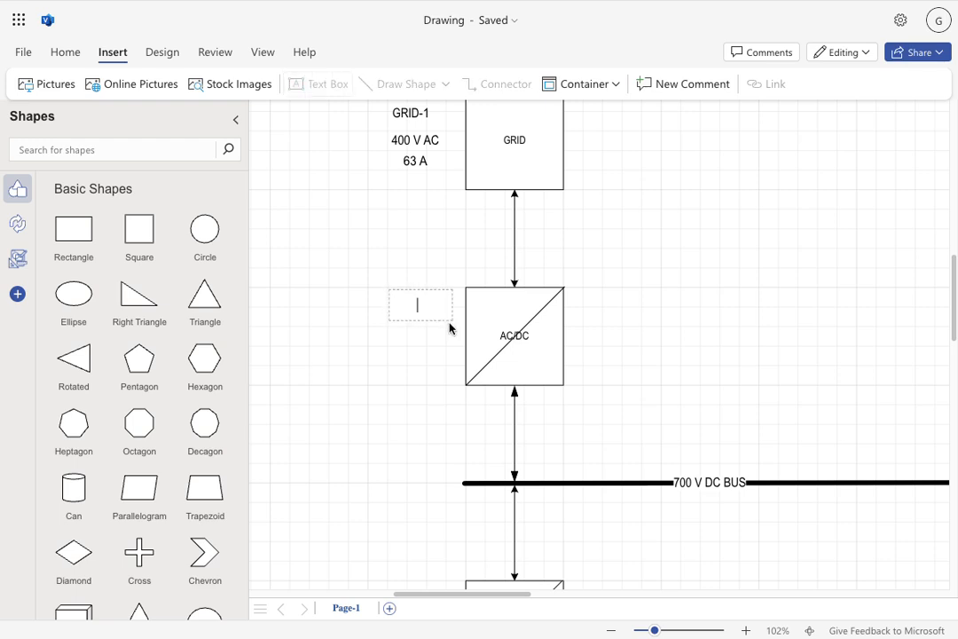
pyautogui.write('U-1')
pyautogui.click(379, 427)
# Add a text box reading 30 kW below the U-1 label beside the AC/DC square.
pyautogui.click(325, 83)
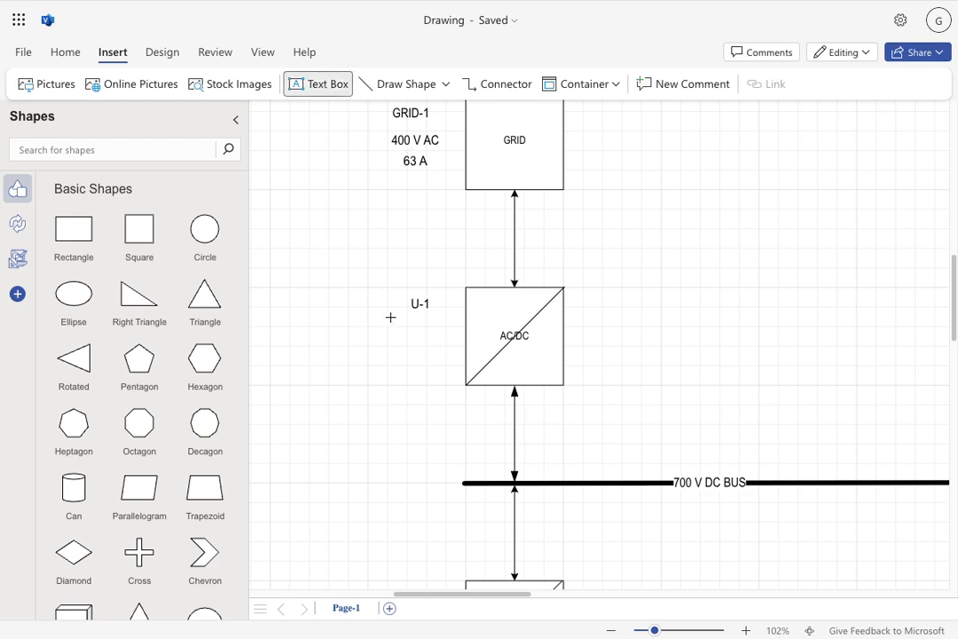
pyautogui.moveTo(434, 344); pyautogui.dragTo(454, 341)
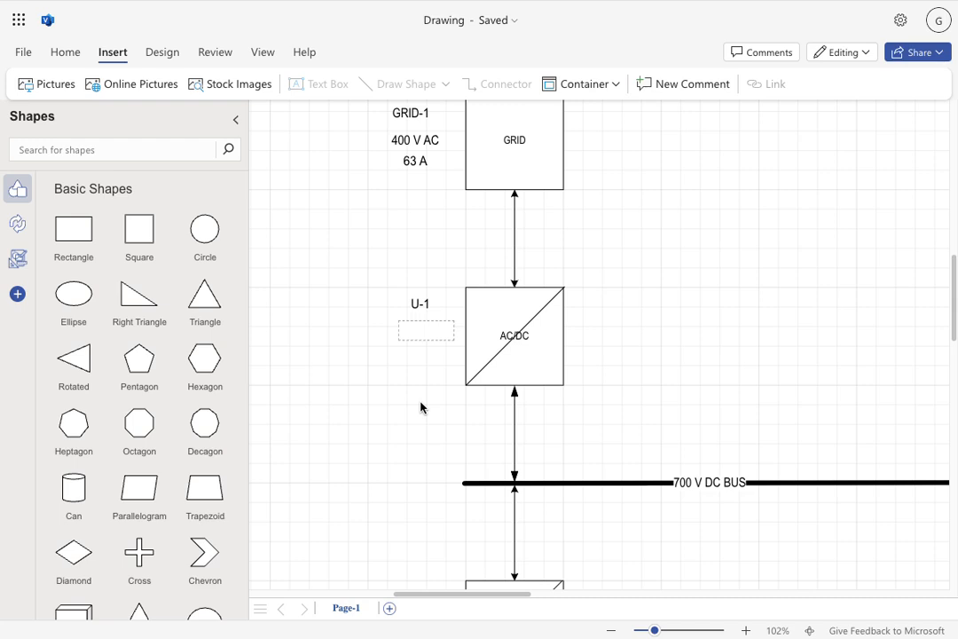
pyautogui.write('30 kW')
pyautogui.click(434, 455)
# Add a text box reading U-DCDC-1 to the left of the DC/DC square, near its upper edge.
pyautogui.moveTo(433, 455); pyautogui.dragTo(392, 325)
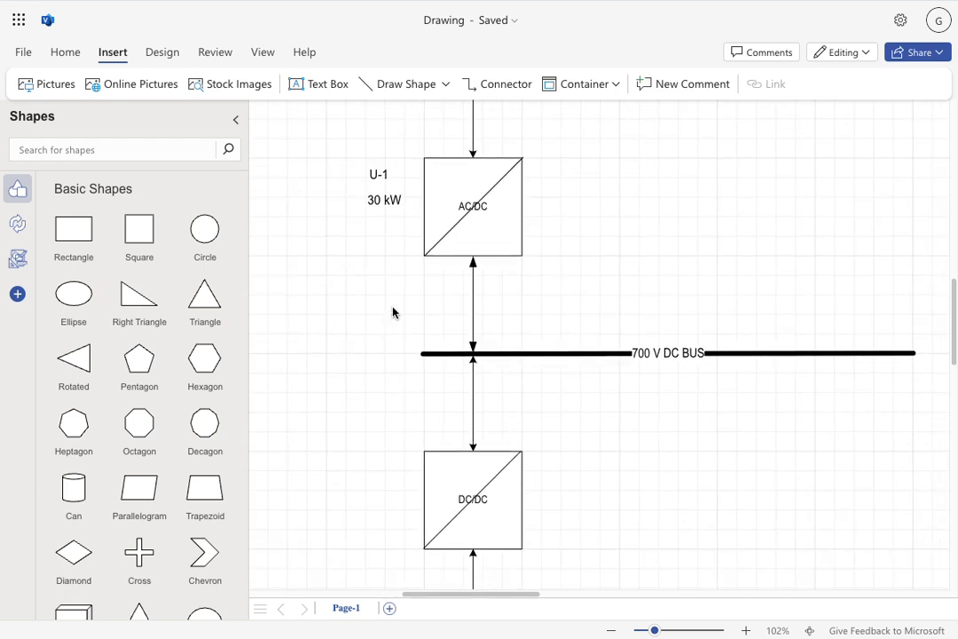
pyautogui.moveTo(587, 482)
pyautogui.mouseDown()
pyautogui.moveTo(620, 376)
pyautogui.moveTo(625, 297)
pyautogui.moveTo(597, 473)
pyautogui.mouseUp()
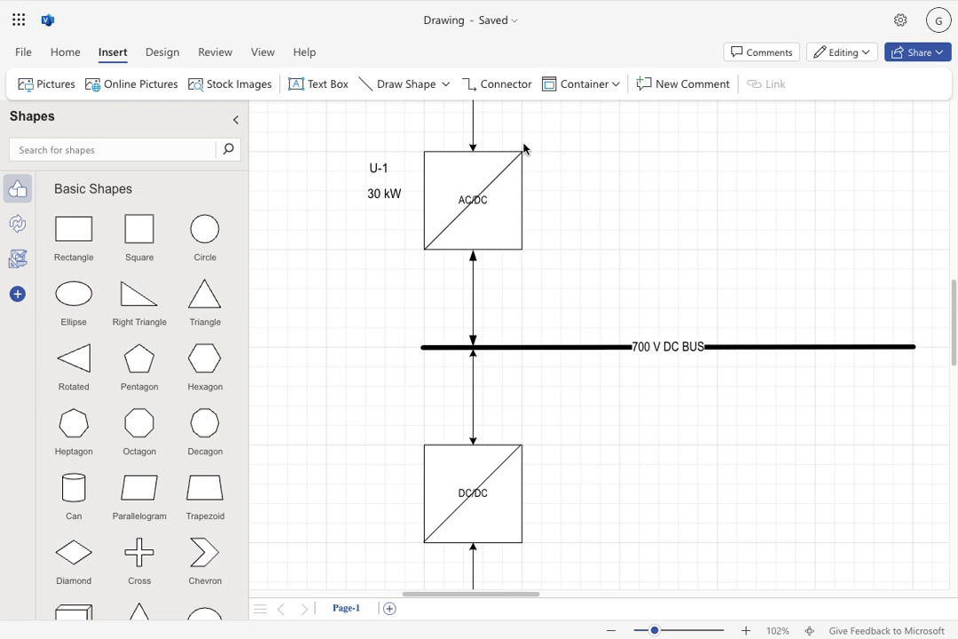
pyautogui.moveTo(652, 566); pyautogui.dragTo(667, 392)
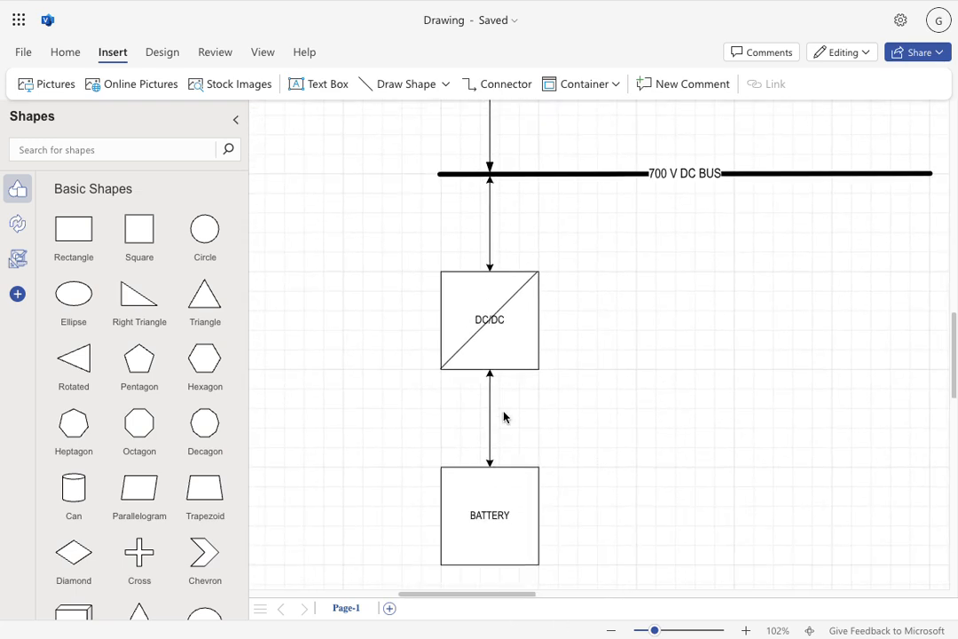
pyautogui.click(319, 84)
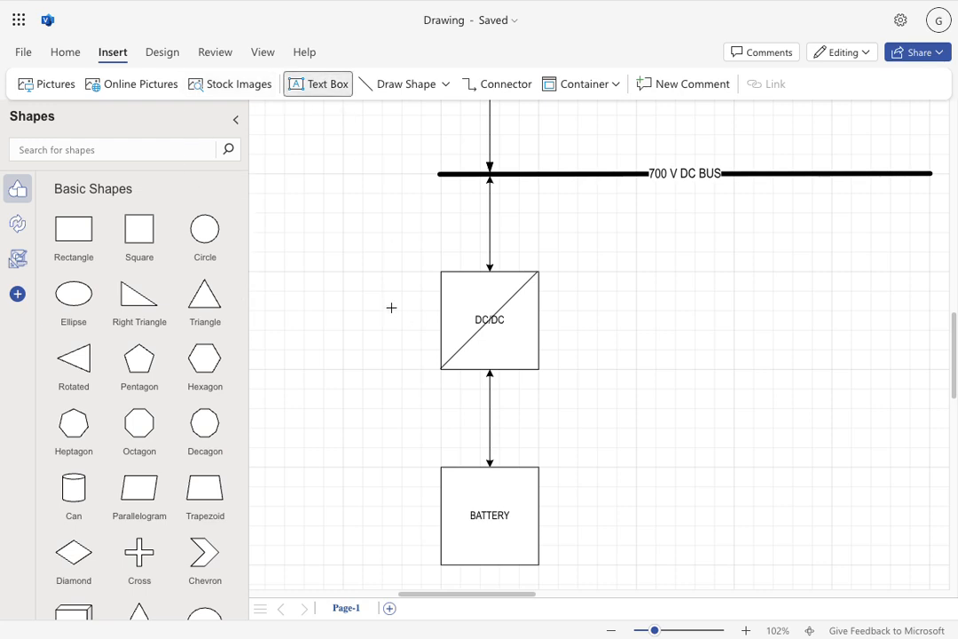
pyautogui.moveTo(361, 272); pyautogui.dragTo(426, 309)
pyautogui.write('U-')
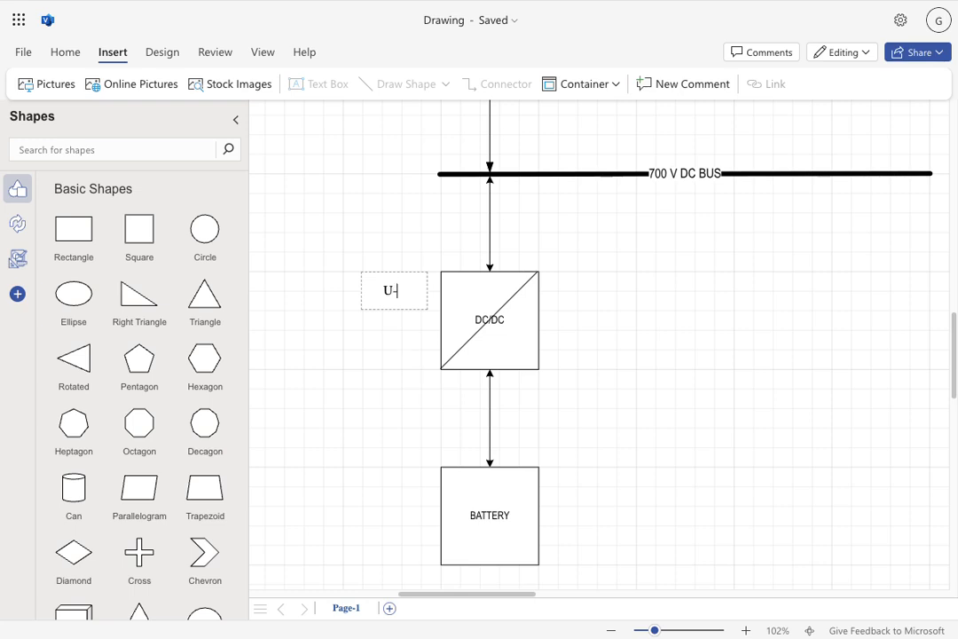
pyautogui.write('DCDC-1')
pyautogui.click(369, 376)
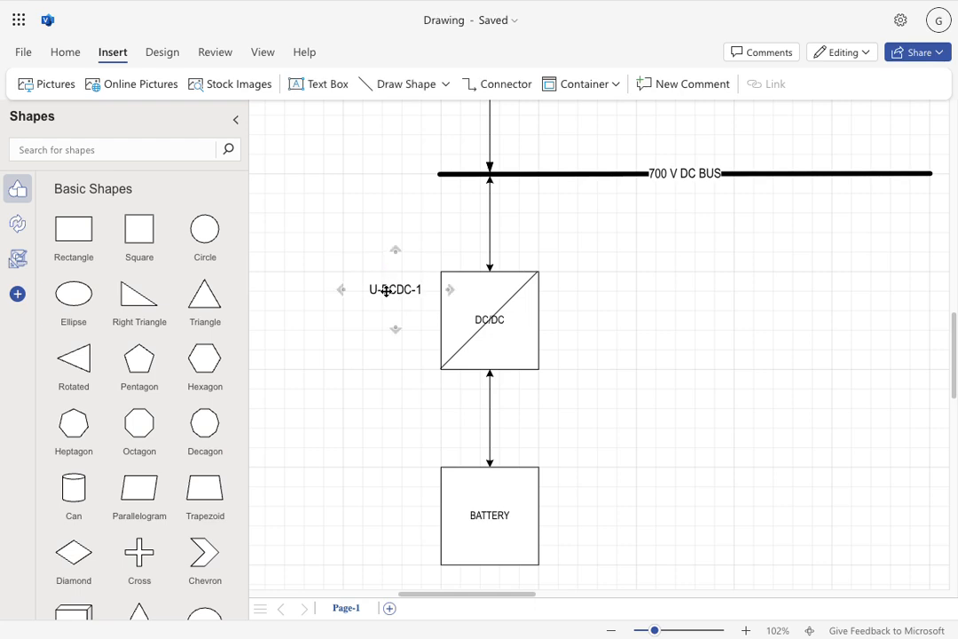
# Add a text box reading 60 kW below the U-DCDC-1 label beside the DC/DC square.
pyautogui.click(308, 86)
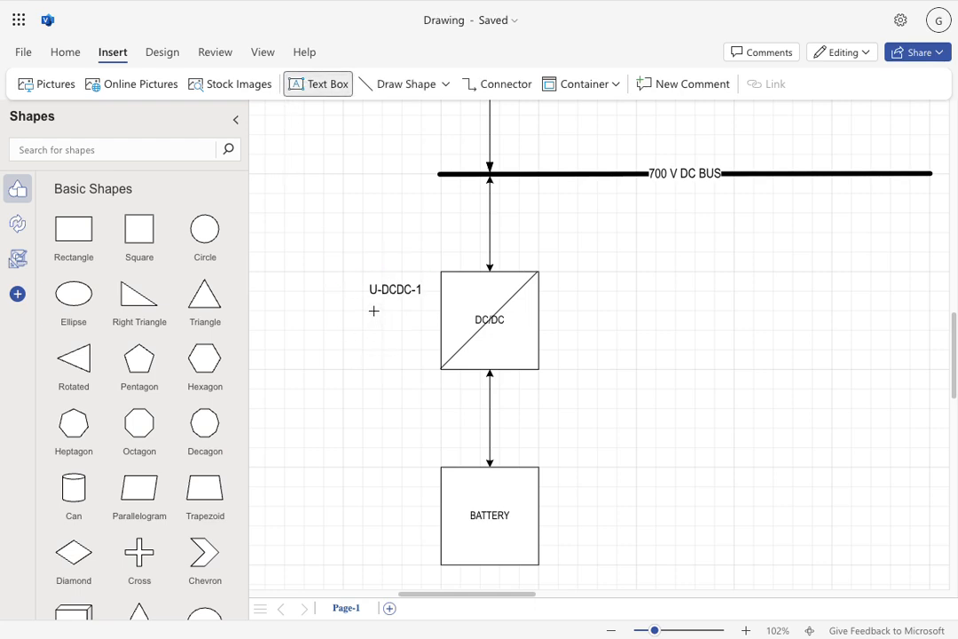
pyautogui.moveTo(371, 306); pyautogui.dragTo(432, 333)
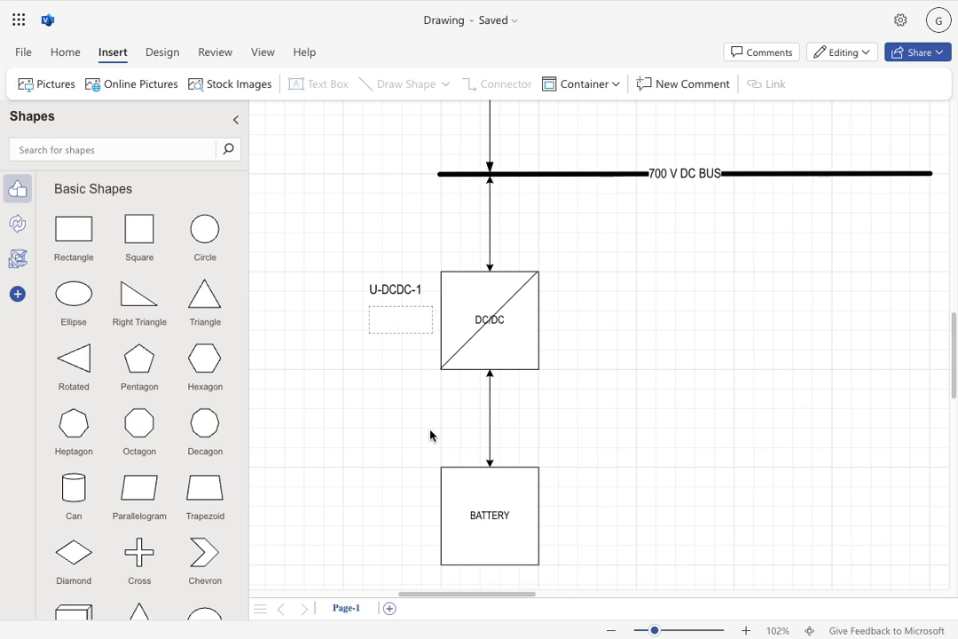
pyautogui.write('60 kW')
pyautogui.click(397, 510)
# Add a text box reading BAT-1 to the left of the battery square, near its upper edge.
pyautogui.scroll(-1, 417, 411)
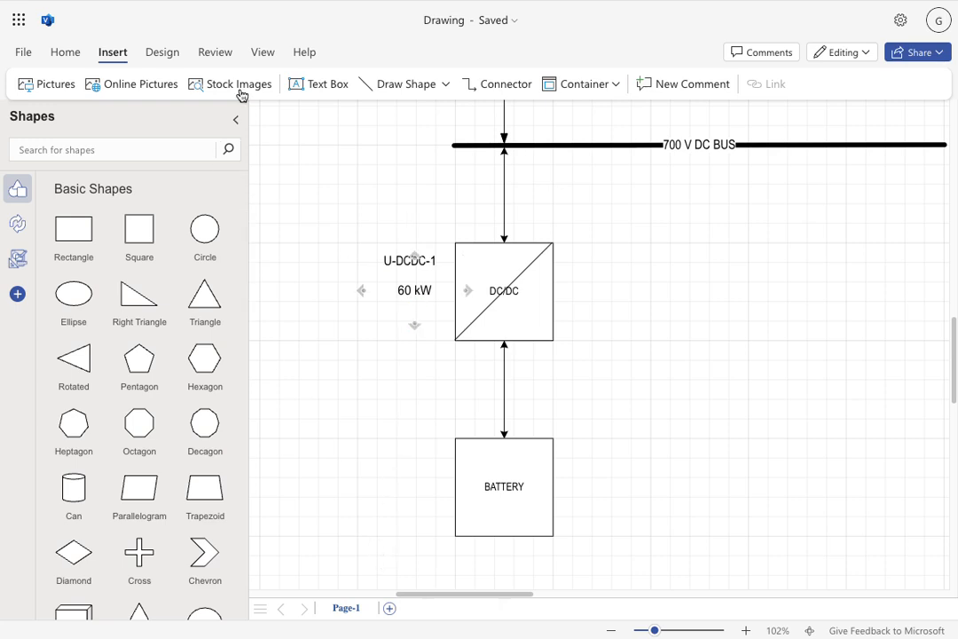
pyautogui.click(297, 85)
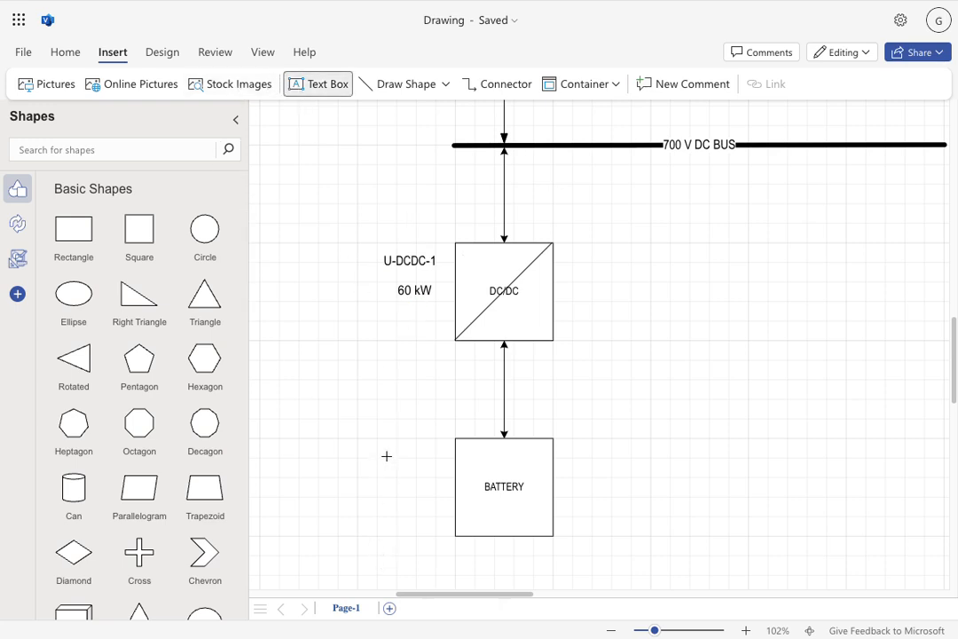
pyautogui.moveTo(378, 441); pyautogui.dragTo(446, 478)
pyautogui.write('BAT-1')
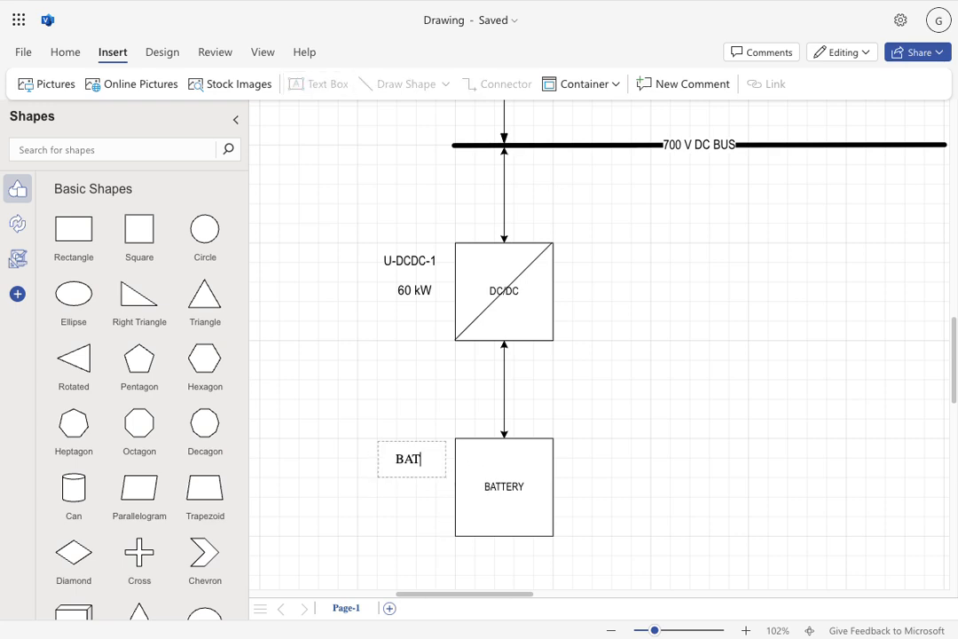
pyautogui.click(444, 543)
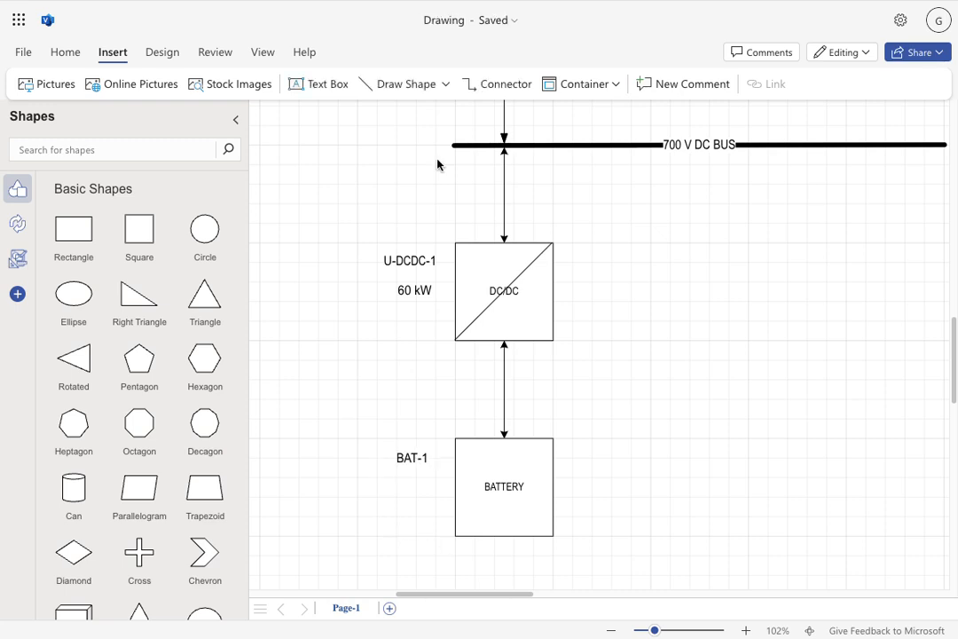
# Add a text box reading 300 kWh below the BAT-1 label beside the battery square.
pyautogui.click(323, 83)
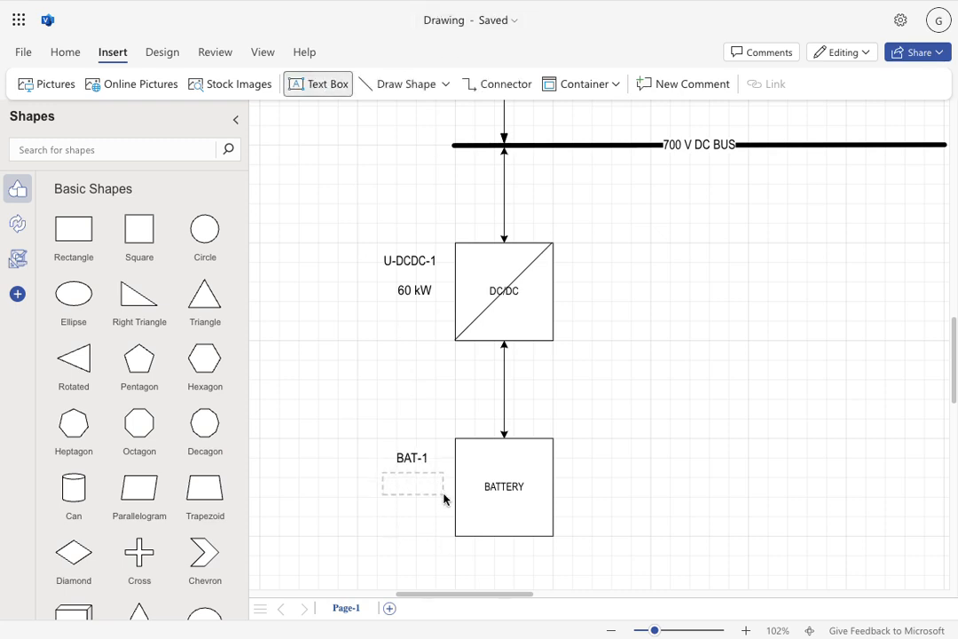
pyautogui.moveTo(444, 500); pyautogui.dragTo(447, 499)
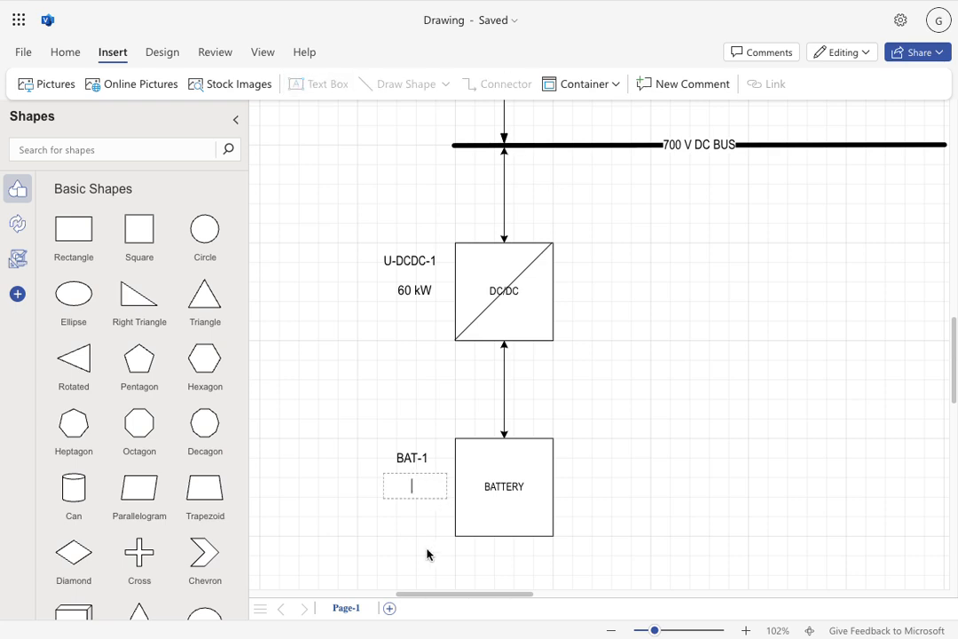
pyautogui.write('300 kWh')
pyautogui.click(685, 405)
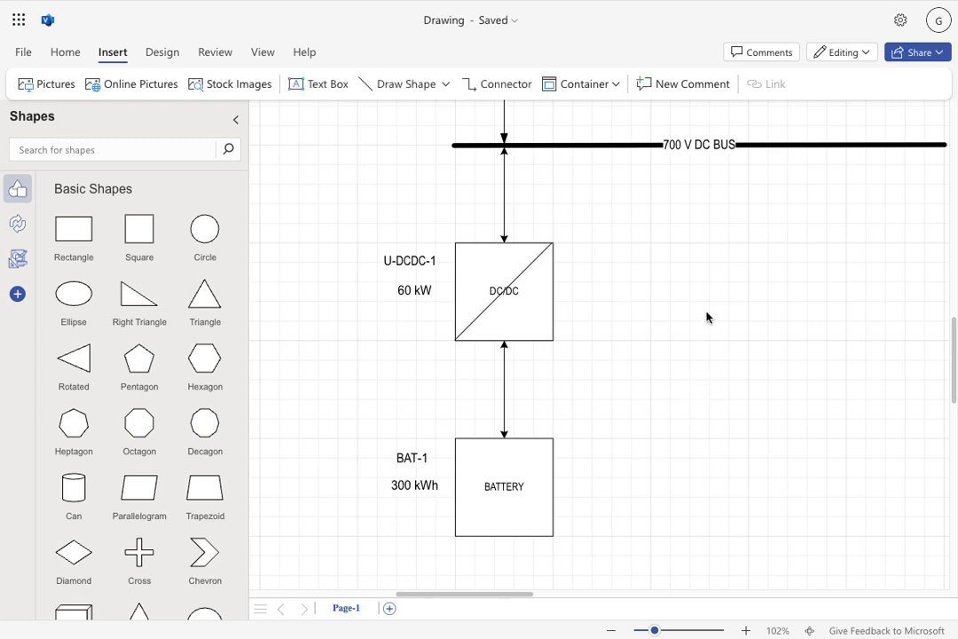
# Move the battery square together with its BAT-1 and 300 kWh labels down, widening the gap below the DC/DC square.
pyautogui.moveTo(707, 317); pyautogui.dragTo(694, 187)
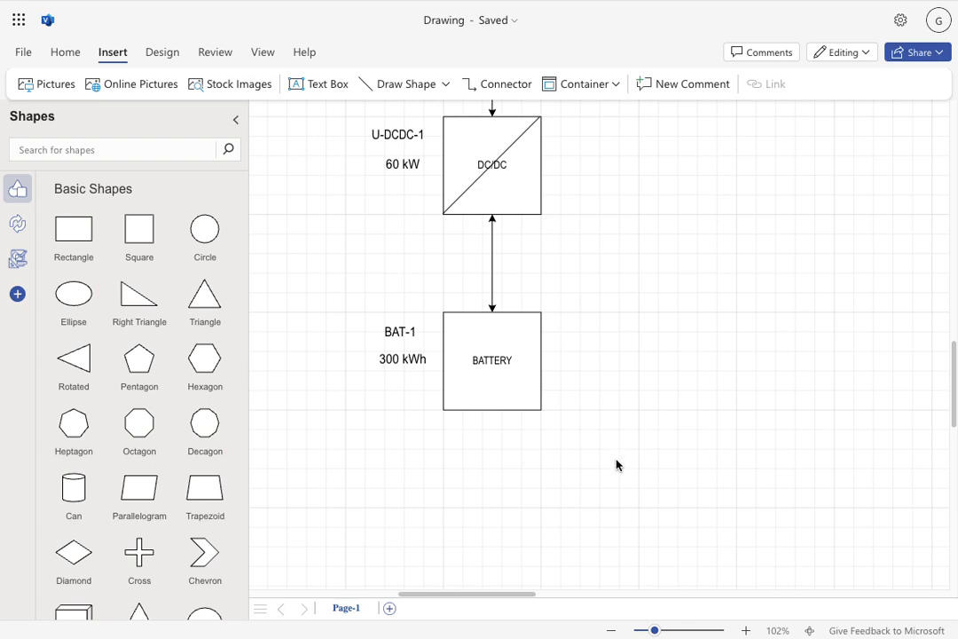
pyautogui.moveTo(618, 478); pyautogui.dragTo(327, 280)
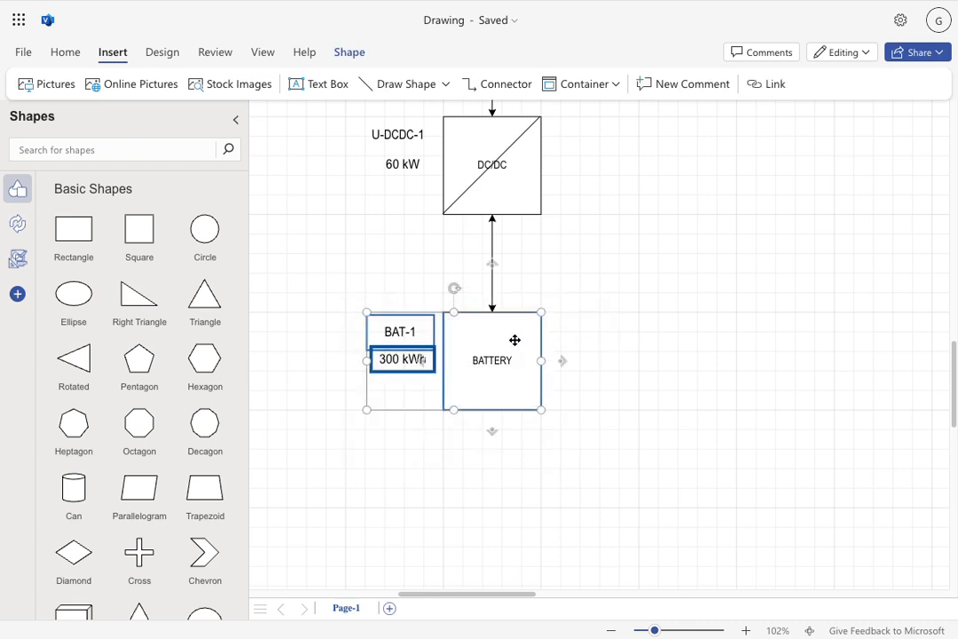
pyautogui.moveTo(515, 338); pyautogui.dragTo(516, 462)
pyautogui.click(552, 471)
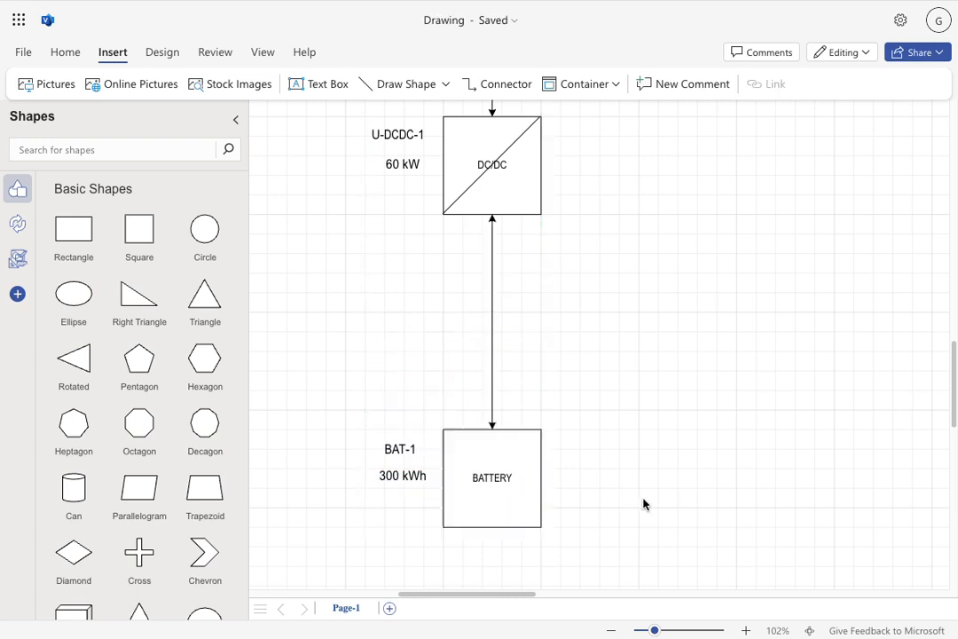
pyautogui.moveTo(622, 558); pyautogui.dragTo(348, 403)
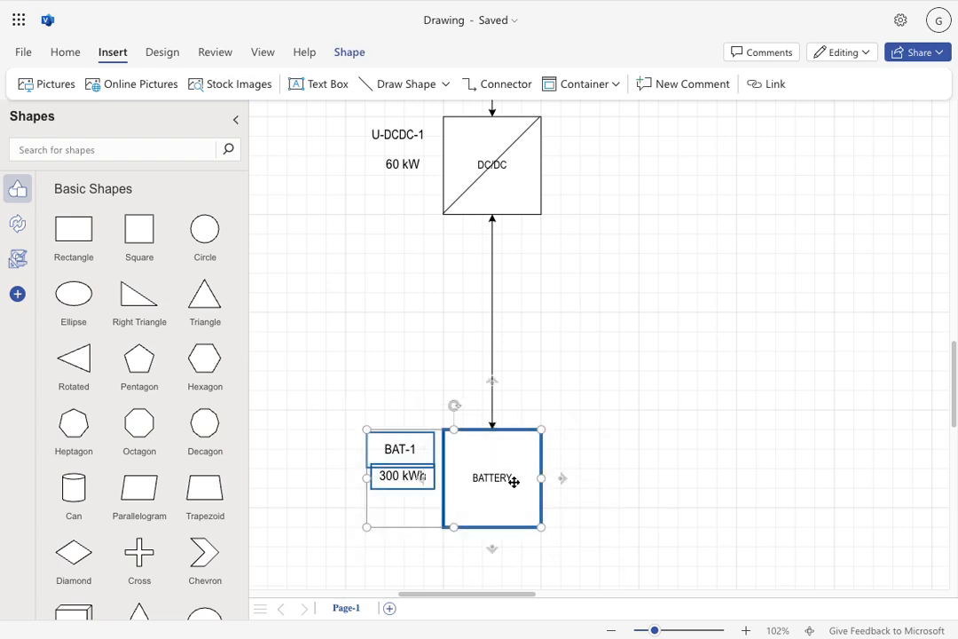
pyautogui.moveTo(514, 457); pyautogui.dragTo(513, 441)
pyautogui.click(661, 459)
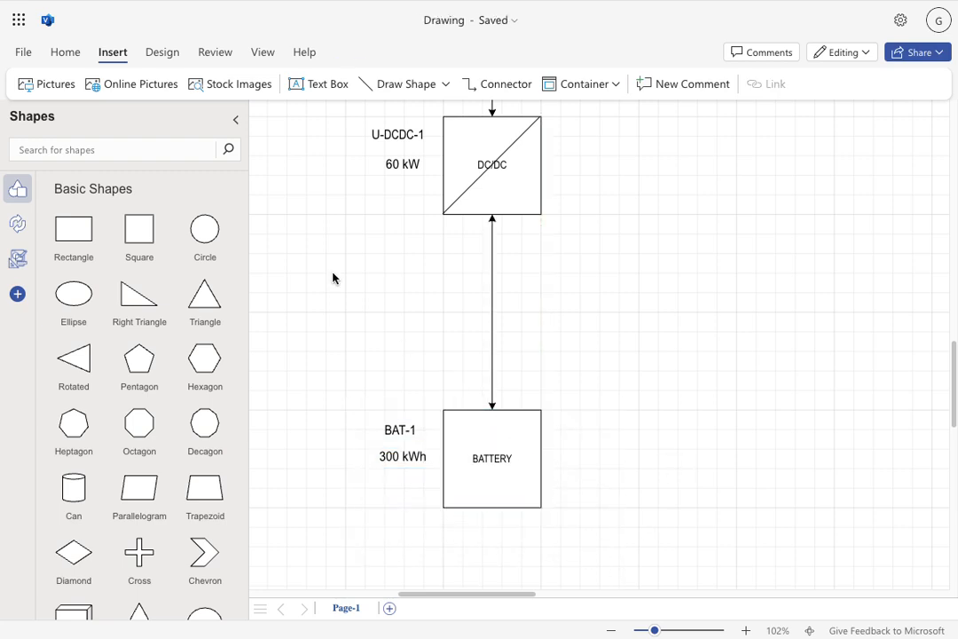
# Place a new square between the DC/DC and battery squares and move the battery with its labels farther down.
pyautogui.moveTo(134, 229); pyautogui.dragTo(511, 309)
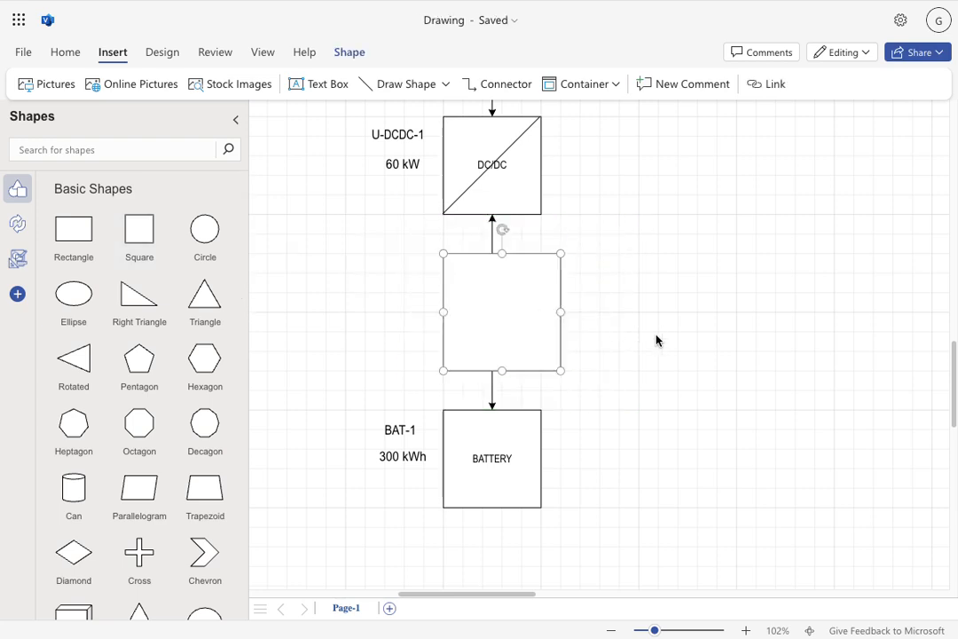
pyautogui.click(635, 340)
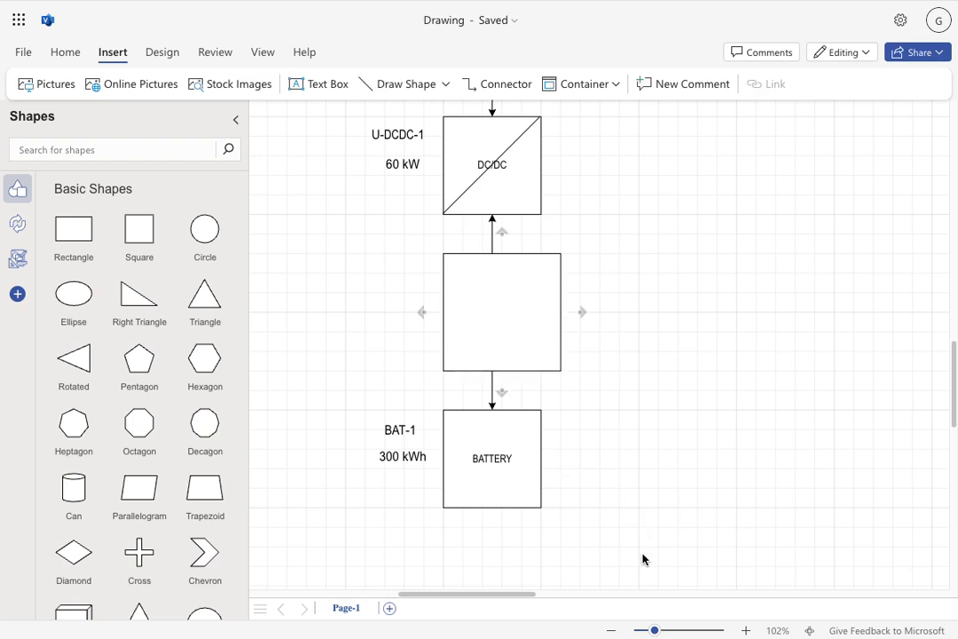
pyautogui.moveTo(639, 551); pyautogui.dragTo(355, 406)
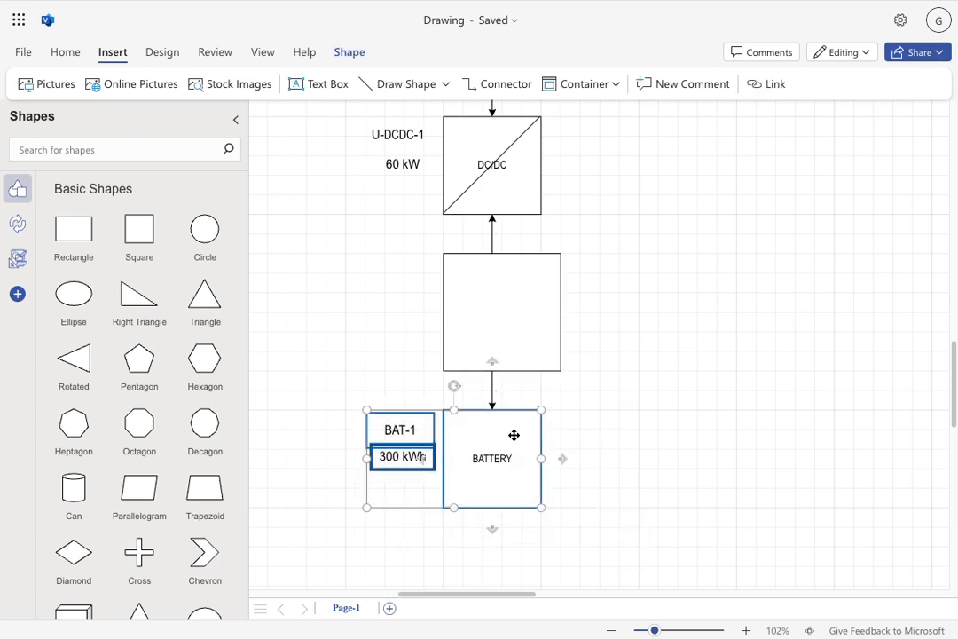
pyautogui.moveTo(514, 436); pyautogui.dragTo(509, 371)
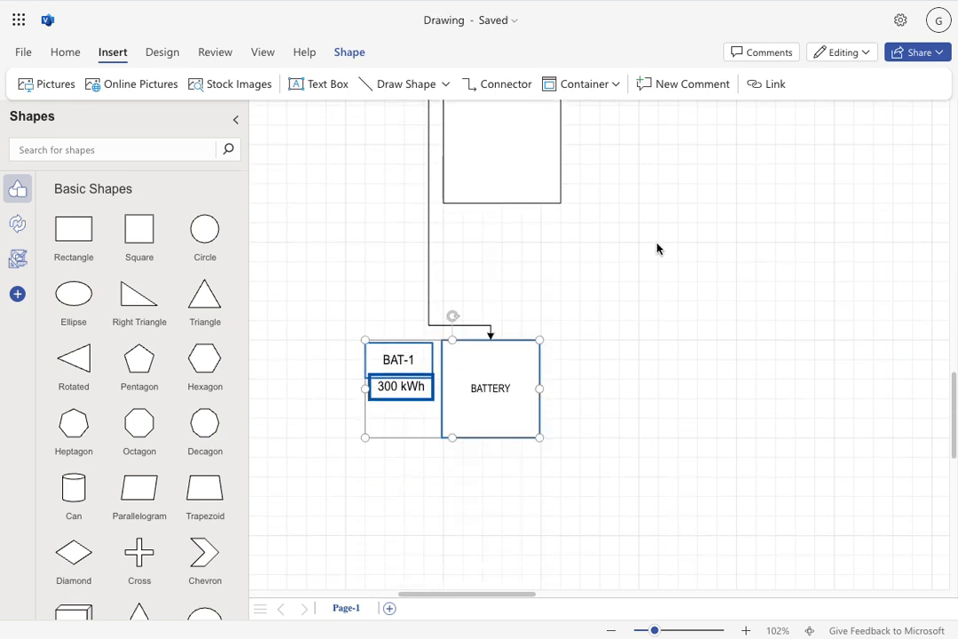
pyautogui.click(656, 247)
# Delete the connector that runs around the new square from the DC/DC square to the battery.
pyautogui.scroll(3, 651, 361)
pyautogui.click(458, 383)
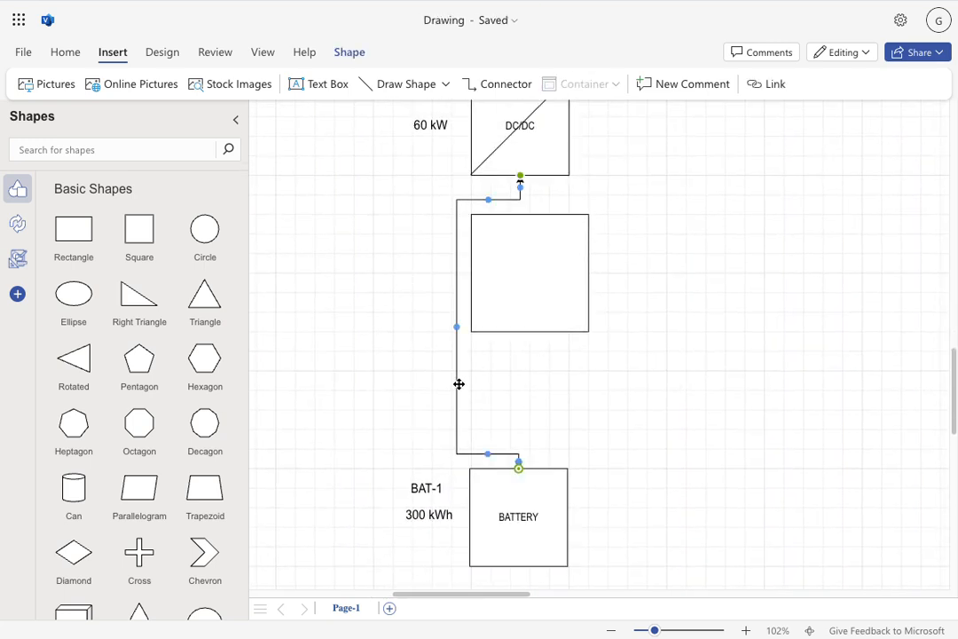
pyautogui.press('Delete')
# Move the new square midway between the DC/DC and battery squares and shrink it to match their size.
pyautogui.click(526, 221)
pyautogui.moveTo(526, 226); pyautogui.dragTo(526, 293)
pyautogui.moveTo(589, 391); pyautogui.dragTo(569, 374)
pyautogui.click(582, 545)
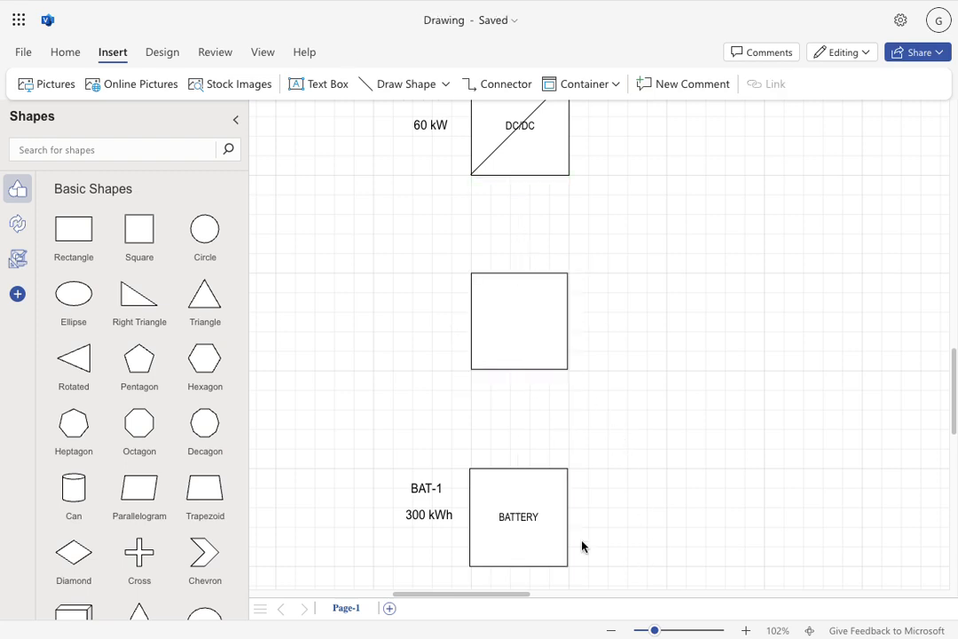
# Draw connectors from the DC/DC square to the new square and from there to the battery, and label the new square FUSE.
pyautogui.moveTo(520, 177); pyautogui.dragTo(519, 273)
pyautogui.moveTo(520, 366); pyautogui.dragTo(524, 491)
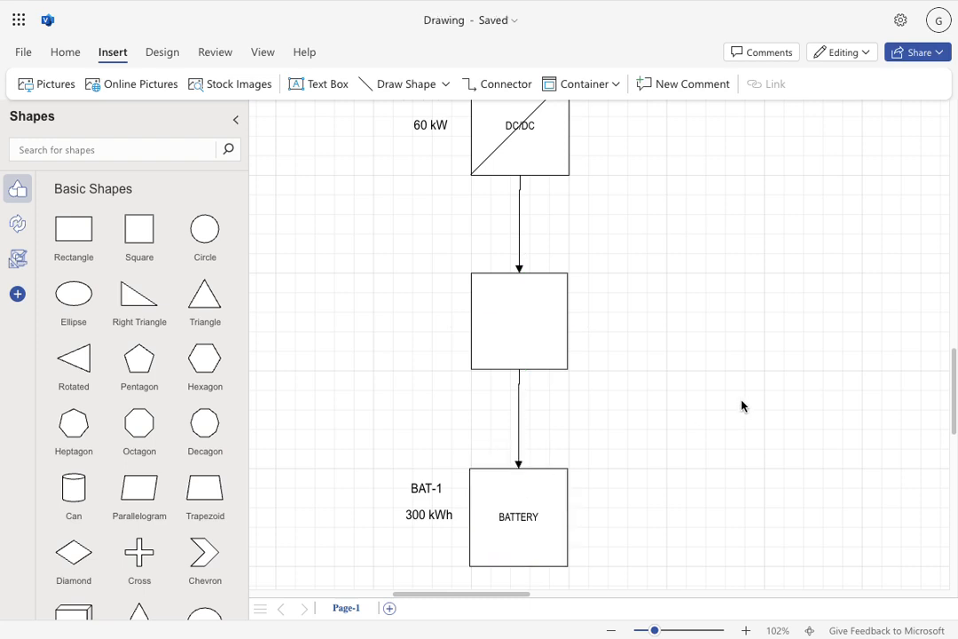
pyautogui.click(510, 329)
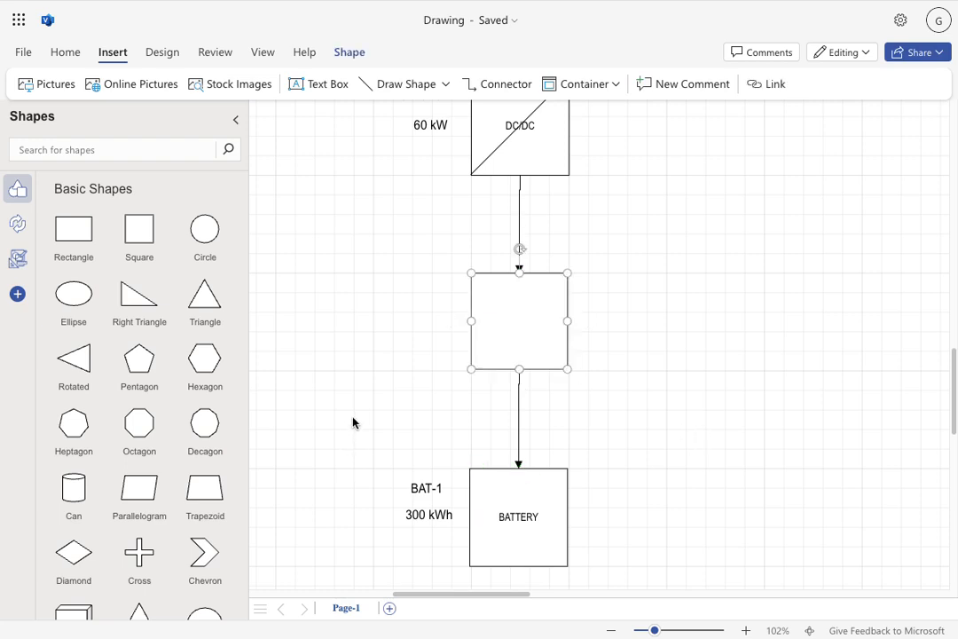
pyautogui.write('FUSE')
pyautogui.click(399, 413)
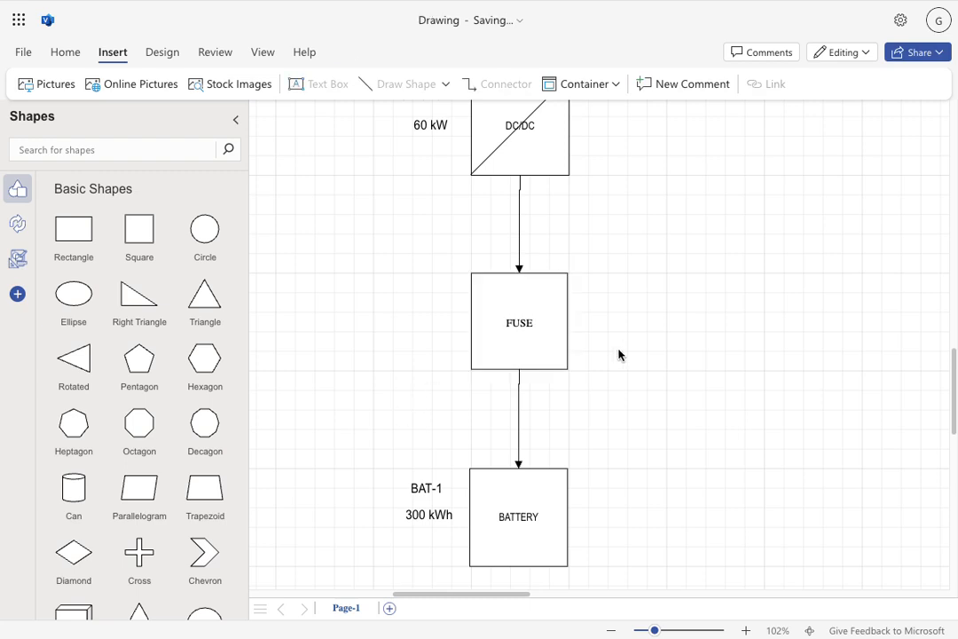
# Duplicate the 60 kW label, place the copy left of the fuse square near its upper edge and change its text to F-1.
pyautogui.click(431, 126)
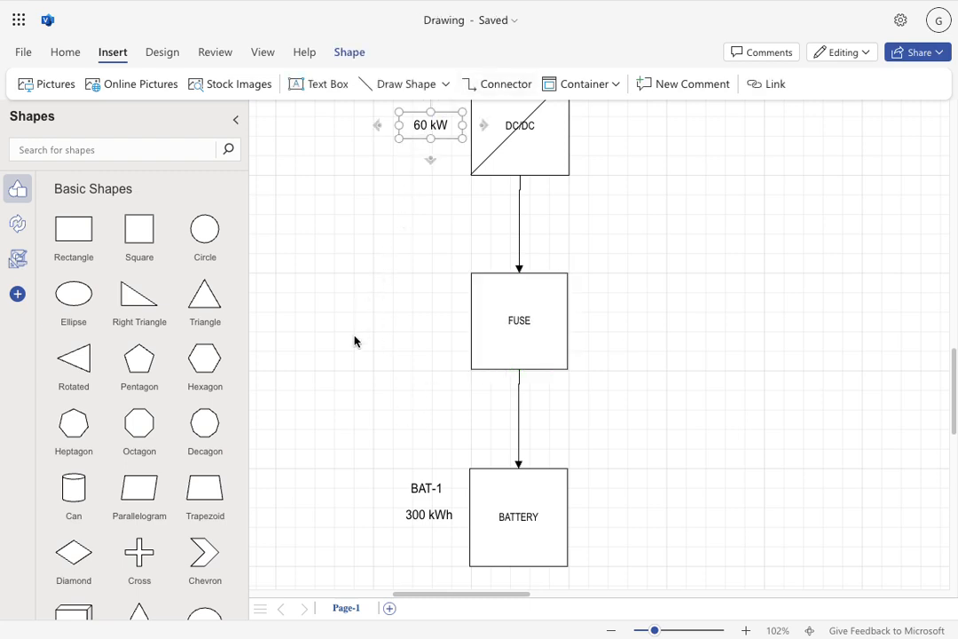
pyautogui.hotkey('ctrl', 'c')
pyautogui.hotkey('ctrl', 'v')
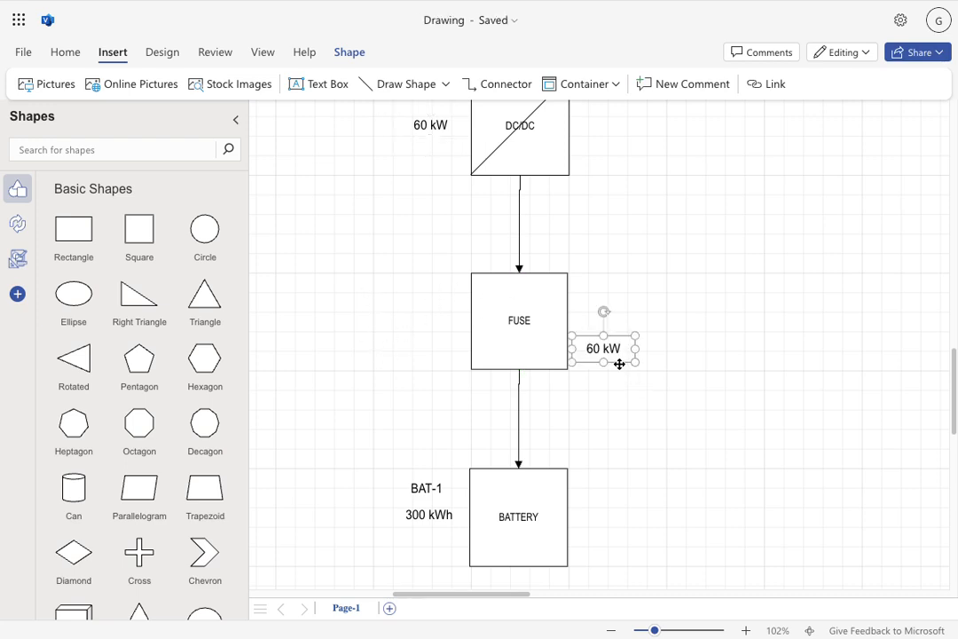
pyautogui.moveTo(616, 347); pyautogui.dragTo(424, 288)
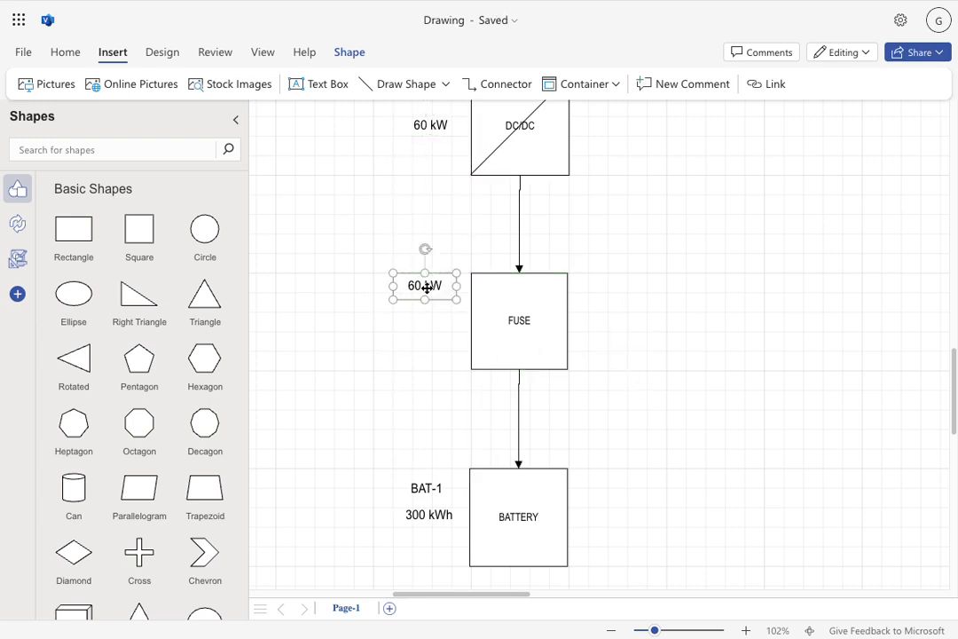
pyautogui.doubleClick(424, 287)
pyautogui.write('F-1')
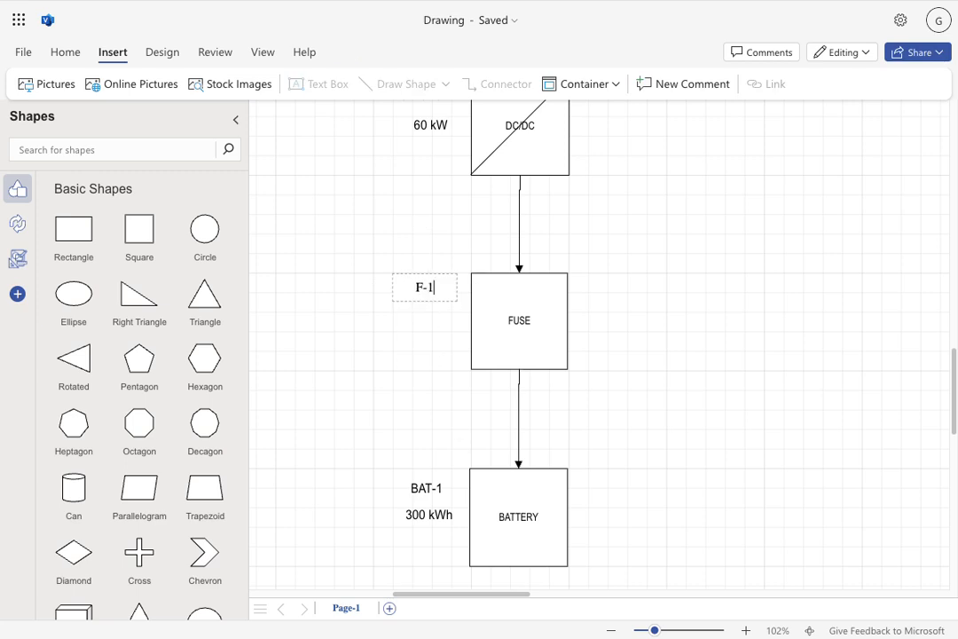
pyautogui.click(427, 388)
# Duplicate the F-1 label and place the copy directly below the original beside the fuse square.
pyautogui.click(423, 284)
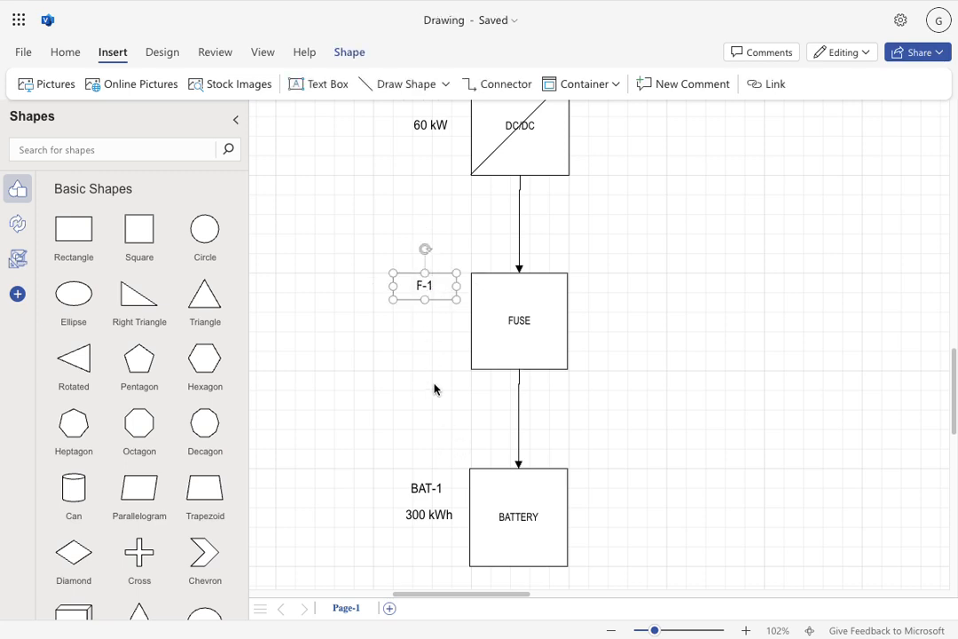
pyautogui.hotkey('ctrl', 'c')
pyautogui.hotkey('ctrl', 'v')
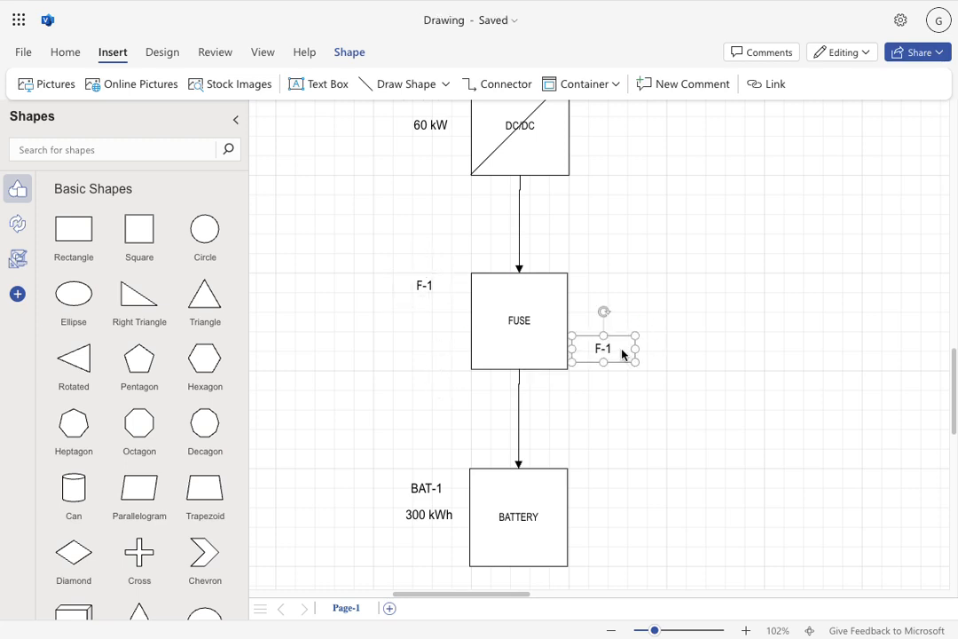
pyautogui.moveTo(601, 349); pyautogui.dragTo(424, 312)
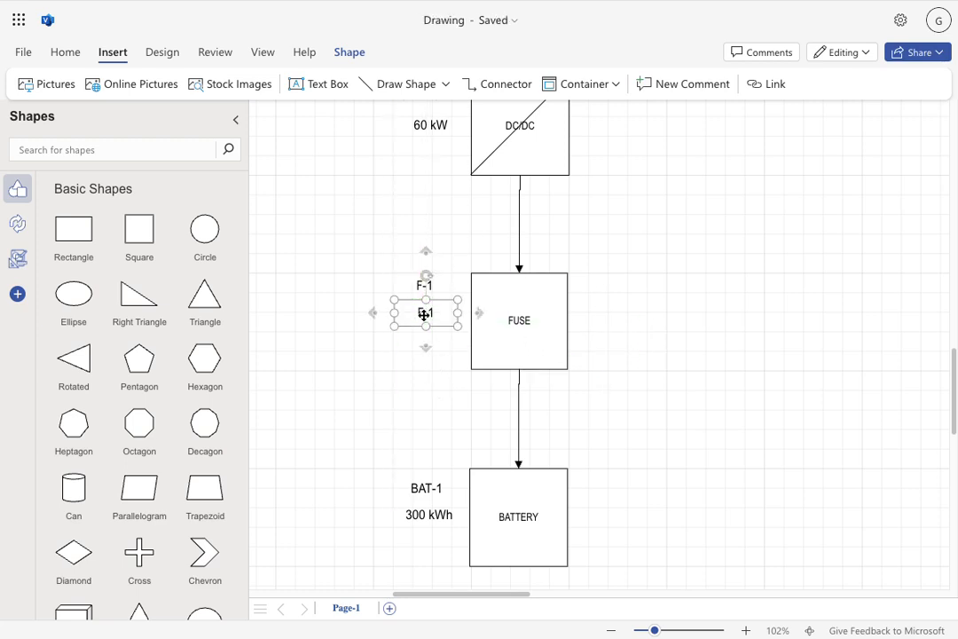
pyautogui.doubleClick(424, 313)
pyautogui.click(423, 443)
# Duplicate the 300 kWh label, place the copy directly below it and change the copy's text to 600 V.
pyautogui.click(429, 516)
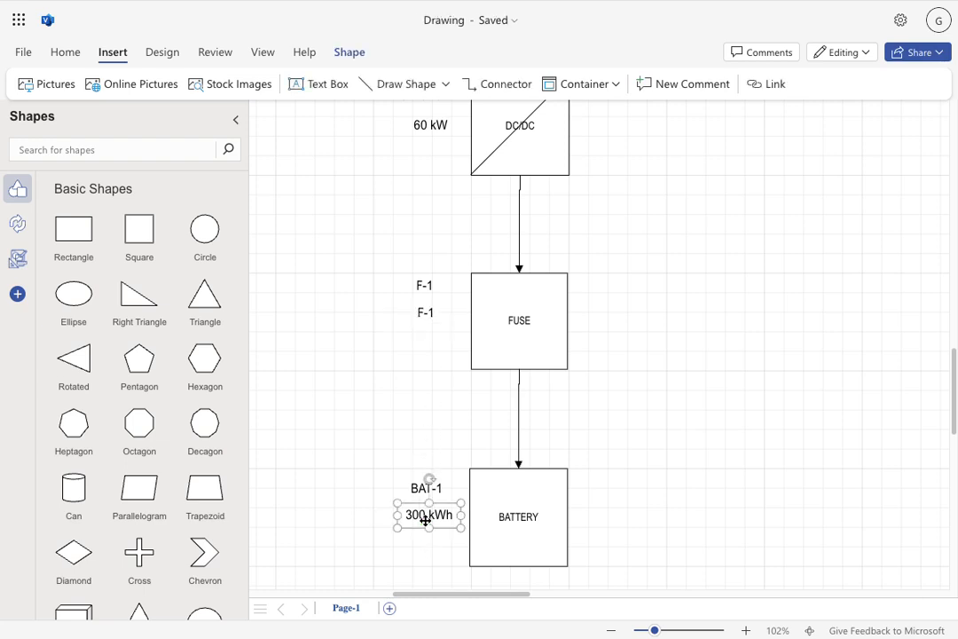
pyautogui.hotkey('ctrl', 'c')
pyautogui.hotkey('ctrl', 'v')
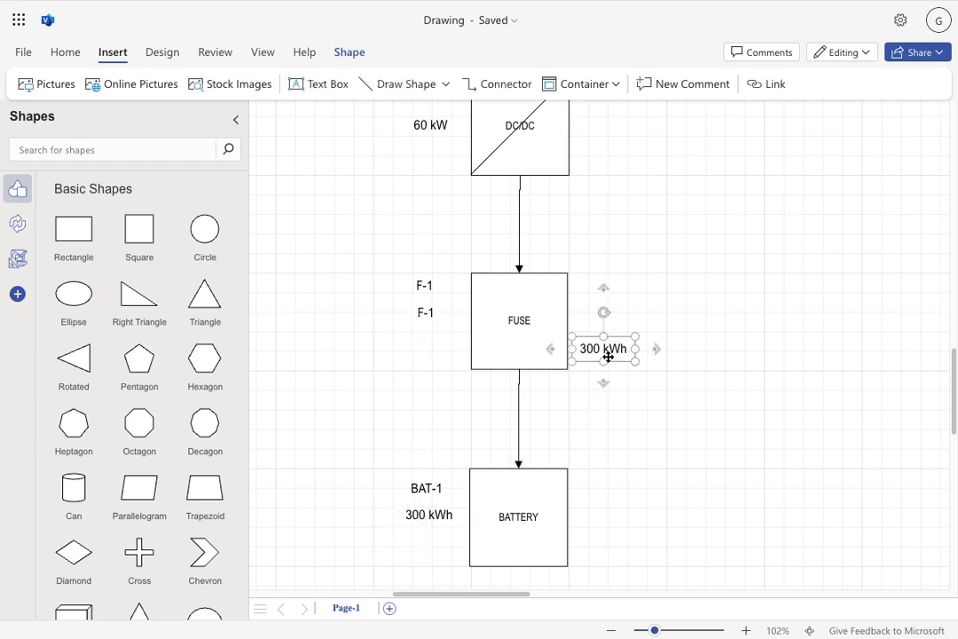
pyautogui.moveTo(609, 351); pyautogui.dragTo(431, 539)
pyautogui.doubleClick(431, 540)
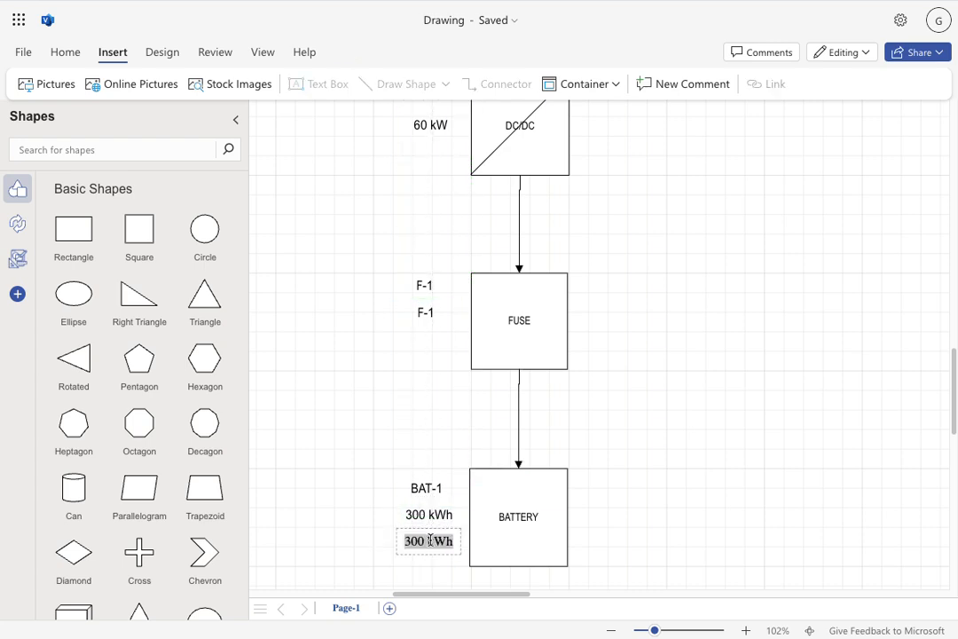
pyautogui.write('600 V')
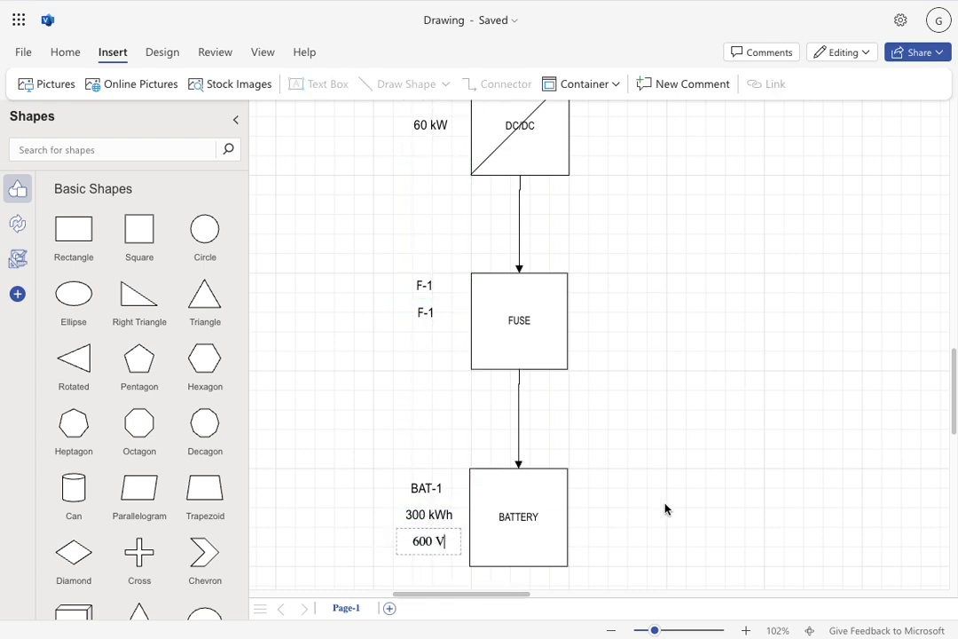
pyautogui.click(520, 532)
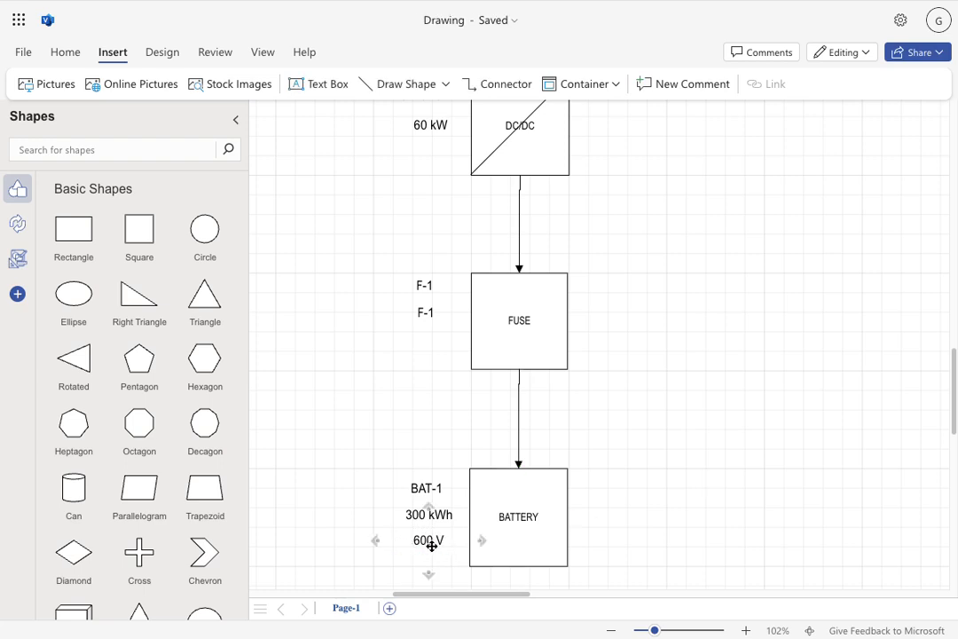
# Change the lower F-1 label beside the fuse square to 100 A.
pyautogui.doubleClick(425, 312)
pyautogui.write('100 A')
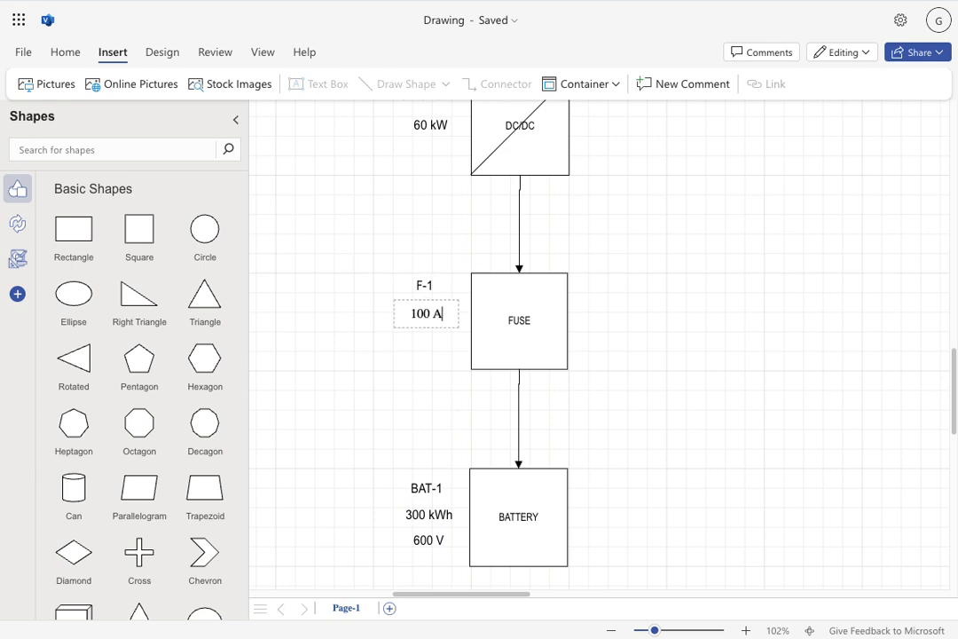
pyautogui.click(756, 212)
# Look over the block chain from the AC/DC converter through the DC bus down to the battery.
pyautogui.scroll(2, 754, 211)
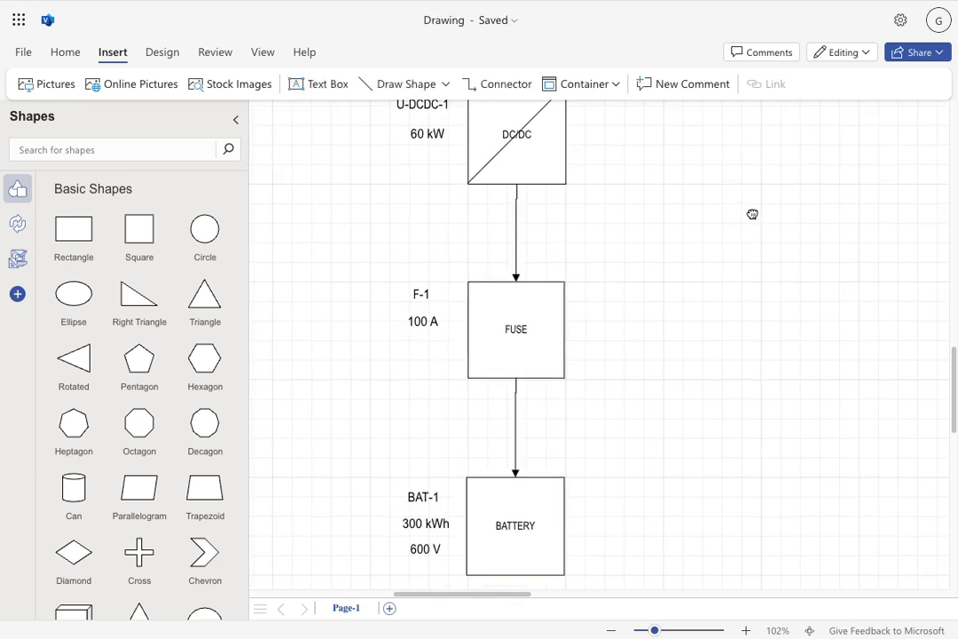
pyautogui.click(613, 629)
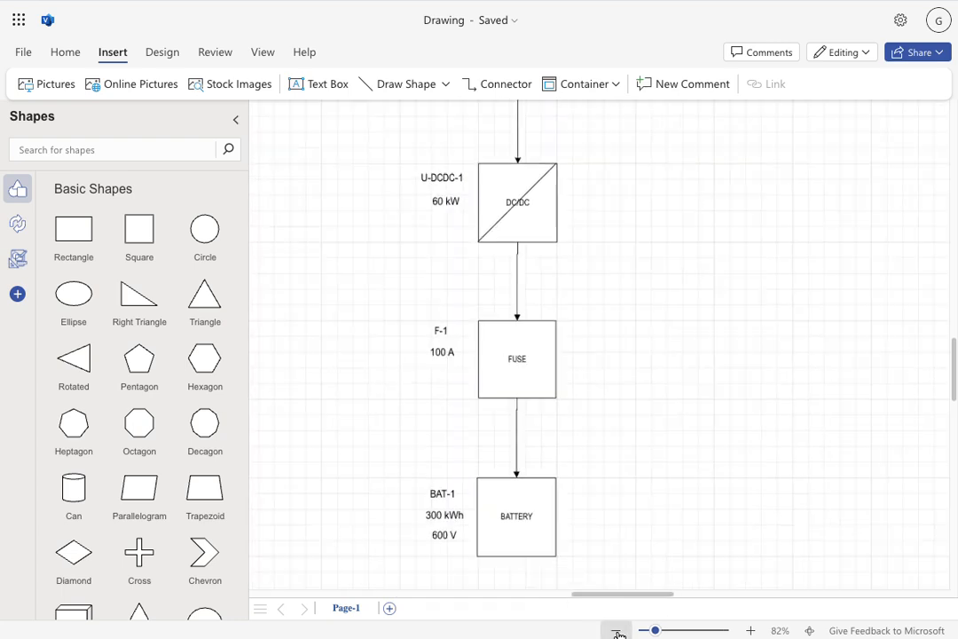
pyautogui.click(613, 630)
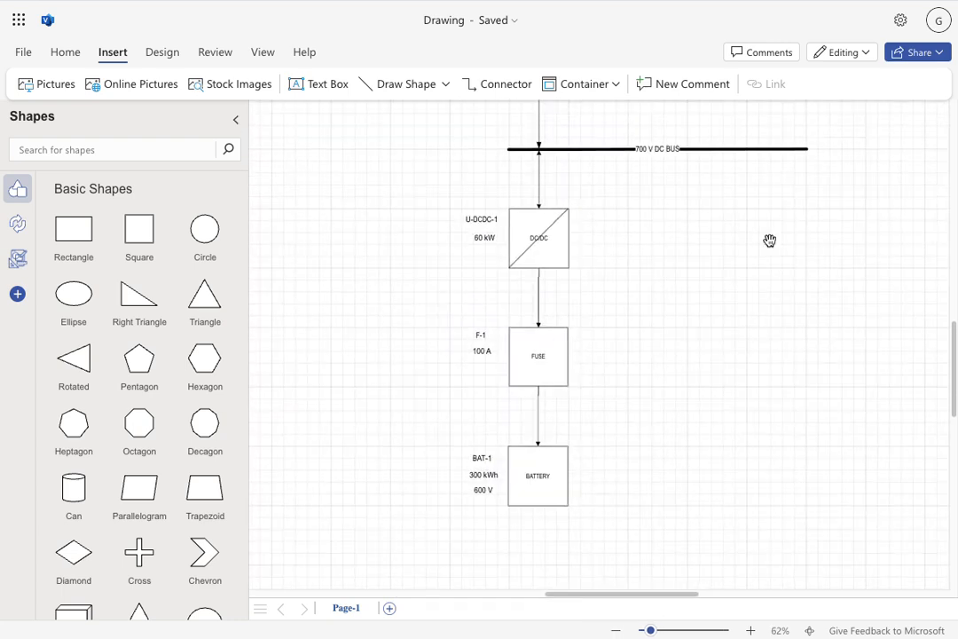
pyautogui.moveTo(767, 239); pyautogui.dragTo(676, 258)
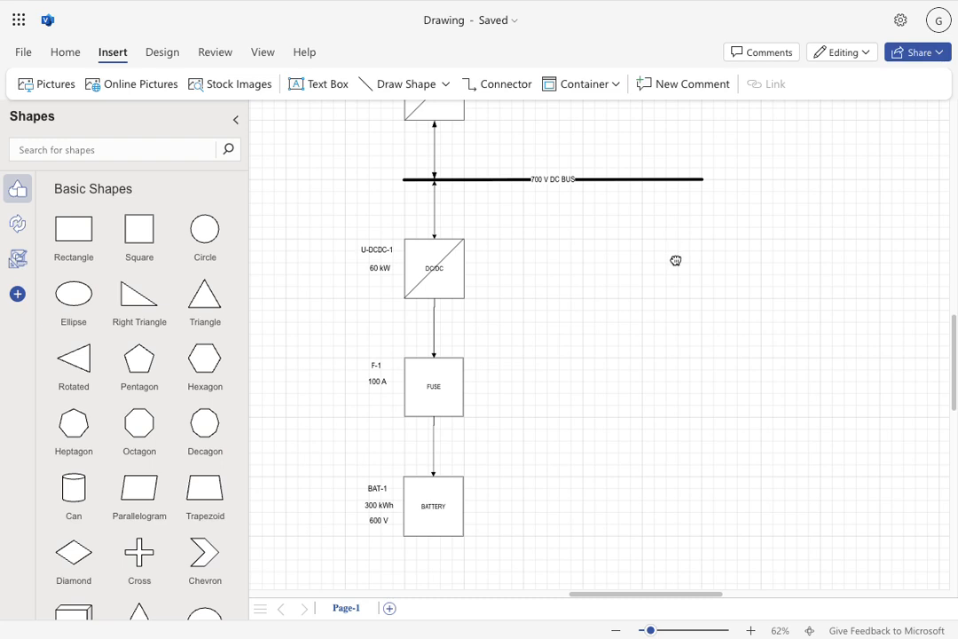
pyautogui.moveTo(676, 260); pyautogui.dragTo(655, 329)
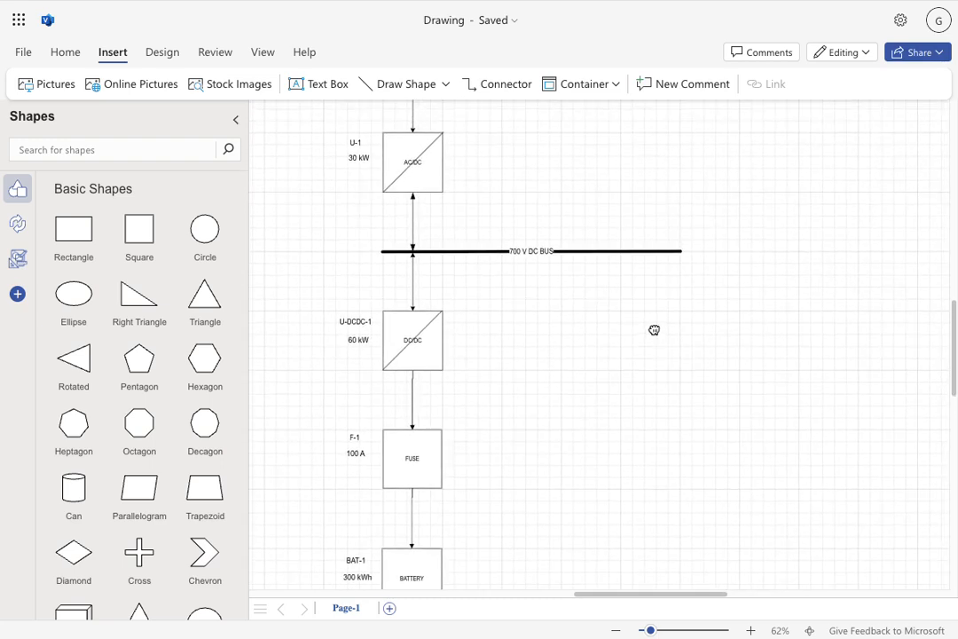
pyautogui.moveTo(654, 330); pyautogui.dragTo(662, 294)
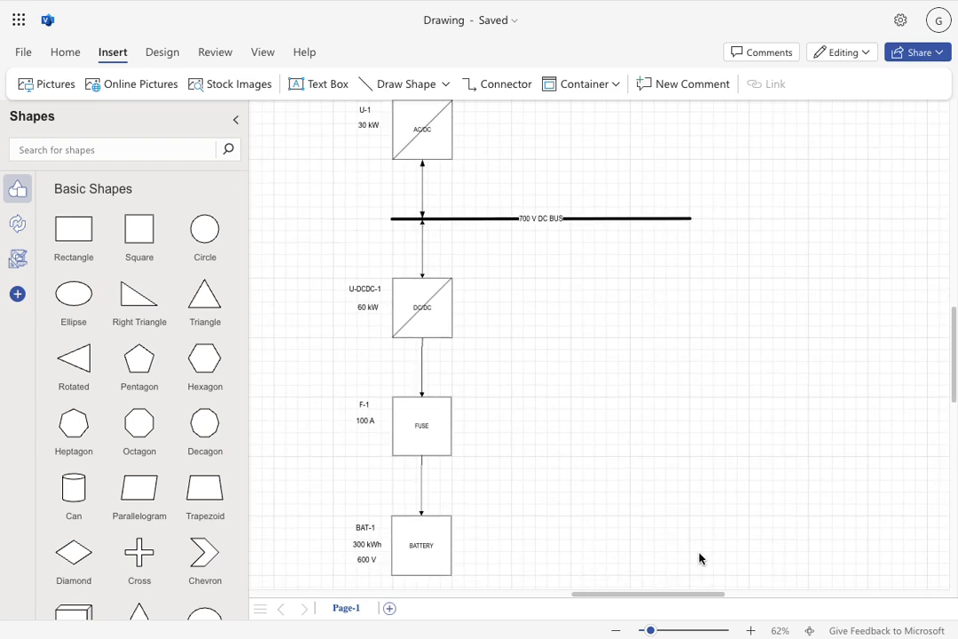
# Draw a connector from the fuse square back up to the DC/DC square so the link has arrows at both ends.
pyautogui.click(752, 631)
pyautogui.click(752, 631)
pyautogui.click(751, 630)
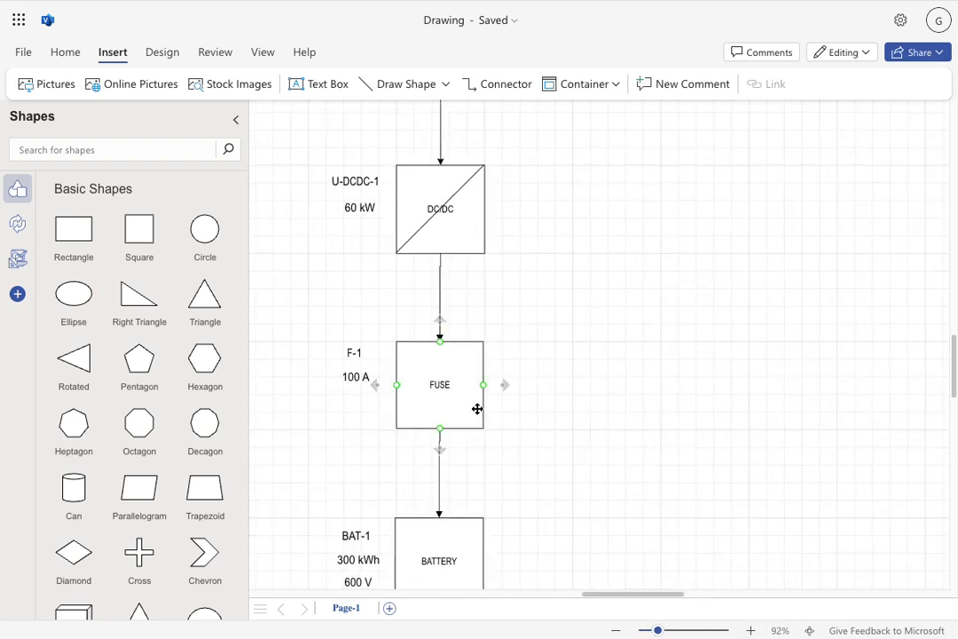
pyautogui.click(751, 631)
pyautogui.click(750, 631)
pyautogui.click(750, 631)
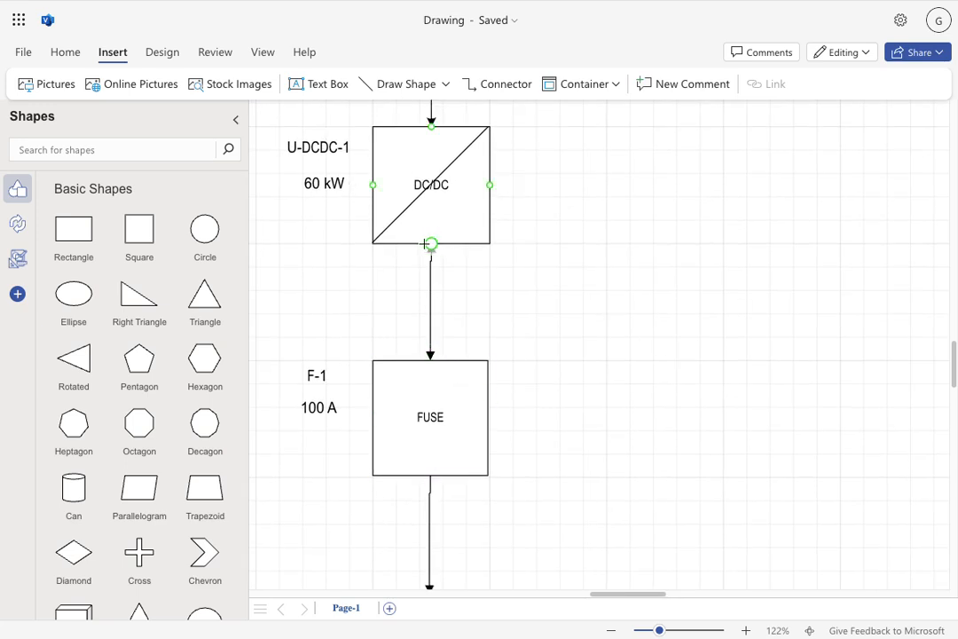
pyautogui.moveTo(599, 291); pyautogui.dragTo(683, 397)
pyautogui.scroll(-1, 564, 512)
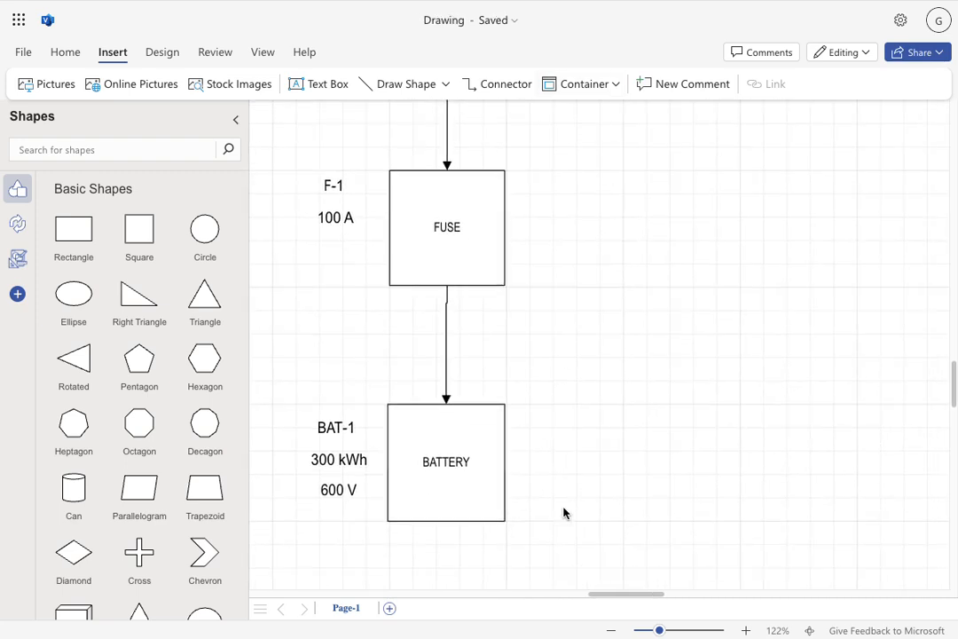
# Try to select the battery, the fuse and their labels together.
pyautogui.moveTo(566, 529); pyautogui.dragTo(282, 183)
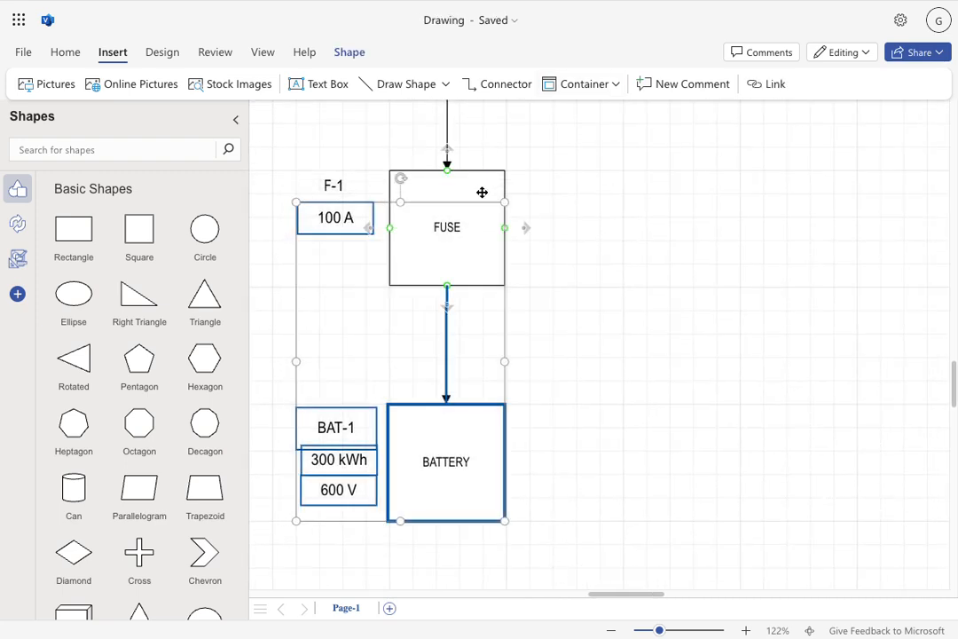
pyautogui.keyDown('shift'); pyautogui.click(350, 186); pyautogui.keyUp('shift')
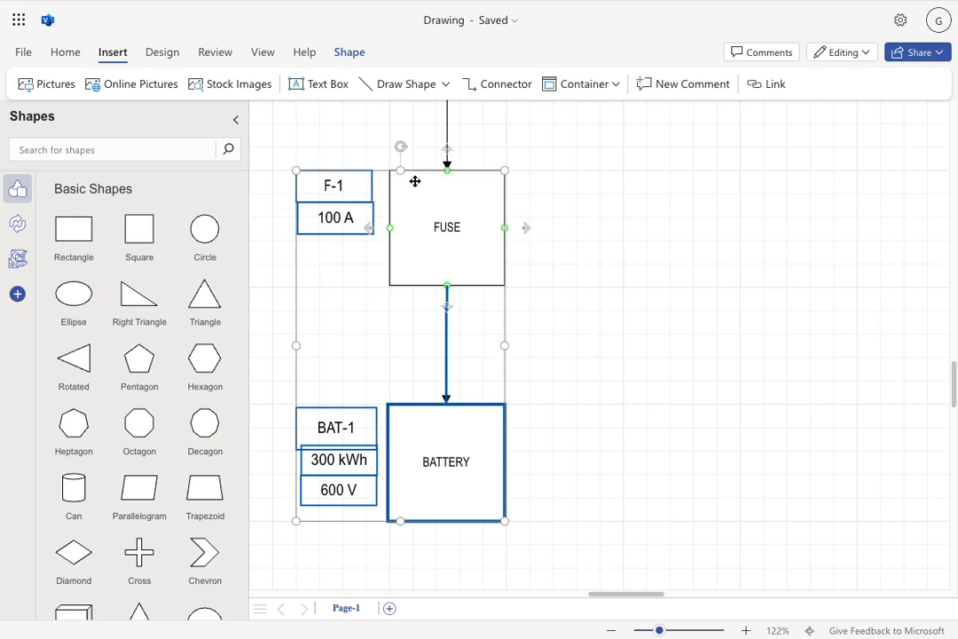
pyautogui.moveTo(413, 182); pyautogui.dragTo(426, 186)
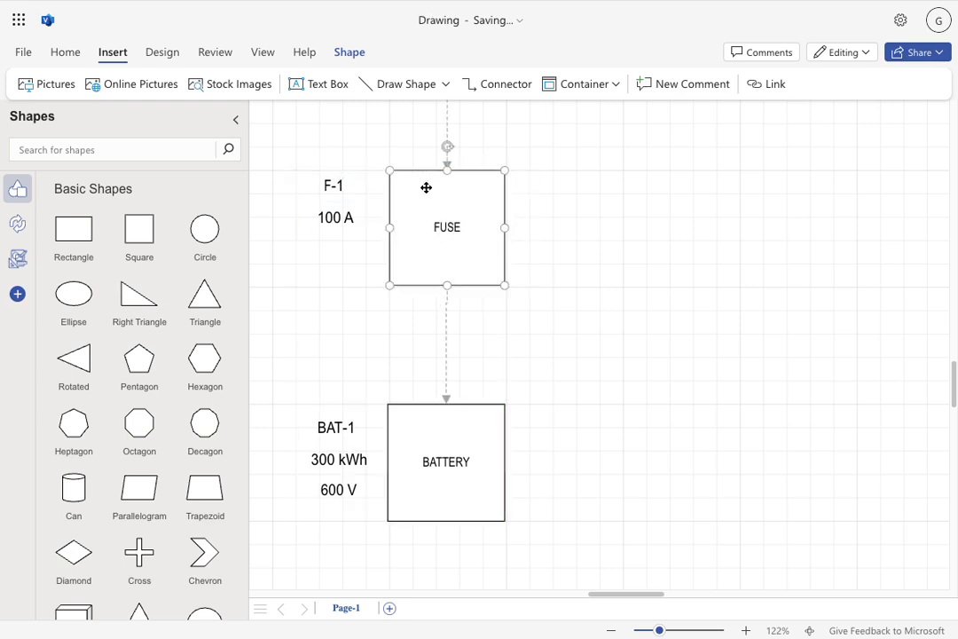
pyautogui.click(647, 238)
# Examine the connections and labels from the fuse up through the DC bus to the grid block.
pyautogui.moveTo(647, 238); pyautogui.dragTo(672, 459)
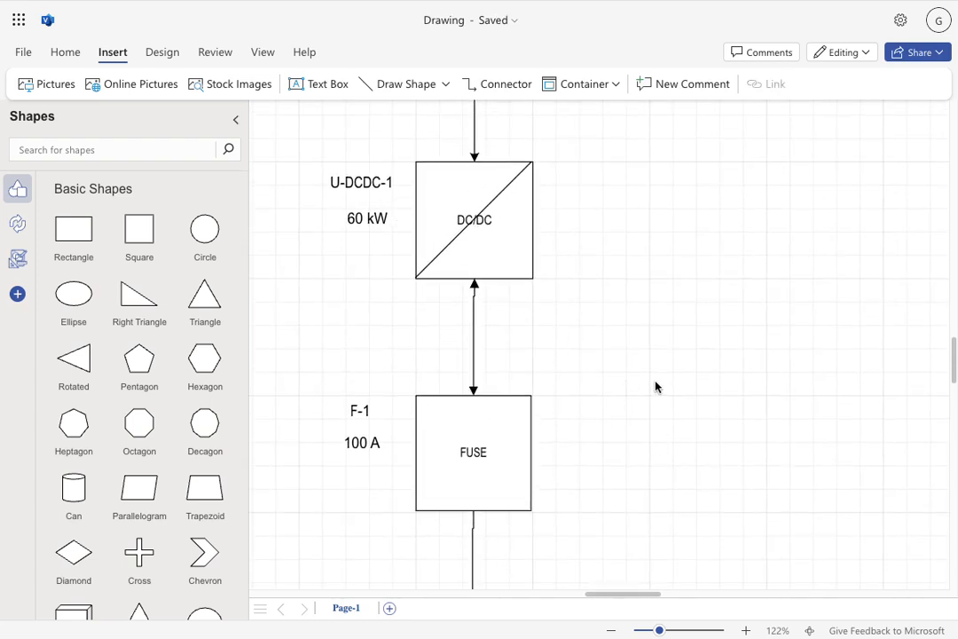
pyautogui.click(612, 631)
pyautogui.click(612, 631)
pyautogui.click(612, 631)
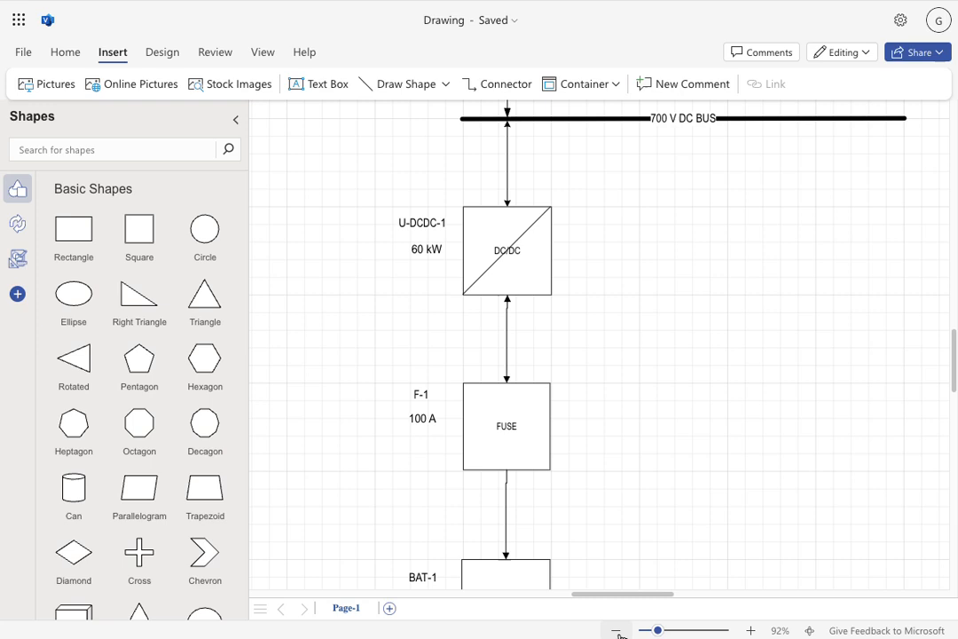
pyautogui.click(612, 630)
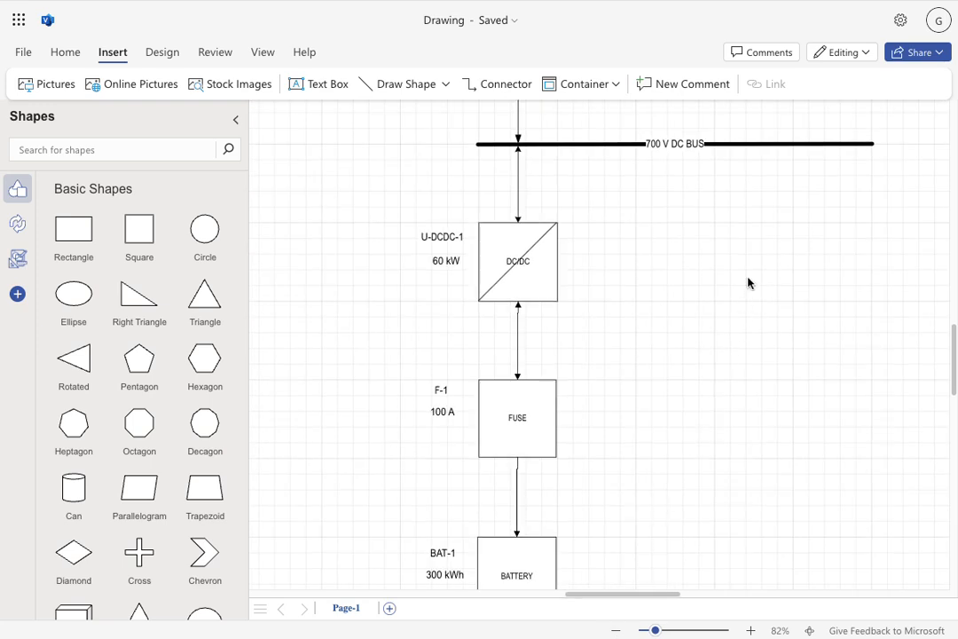
pyautogui.moveTo(749, 280); pyautogui.dragTo(639, 518)
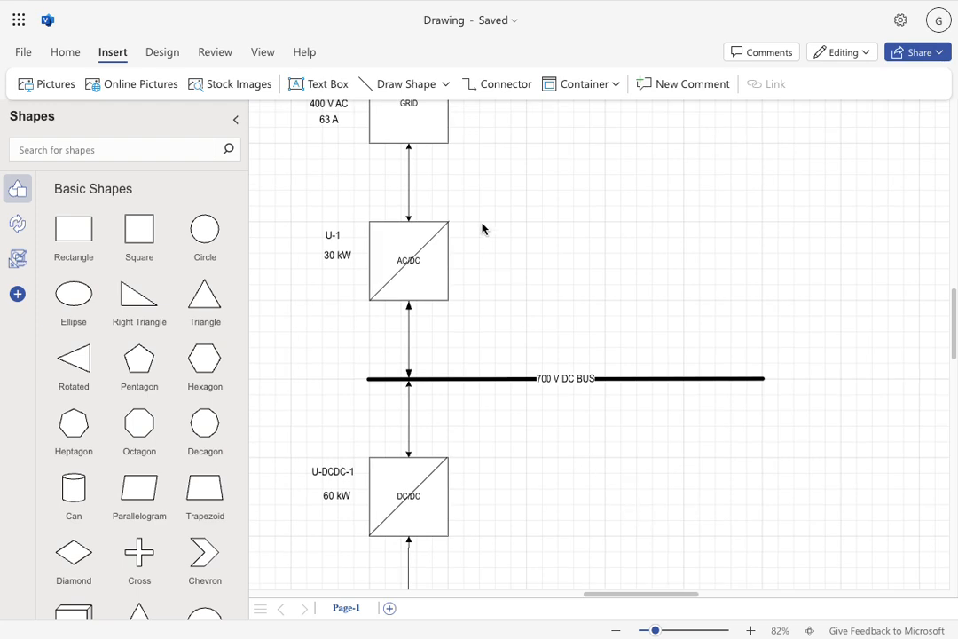
pyautogui.moveTo(483, 227); pyautogui.dragTo(500, 318)
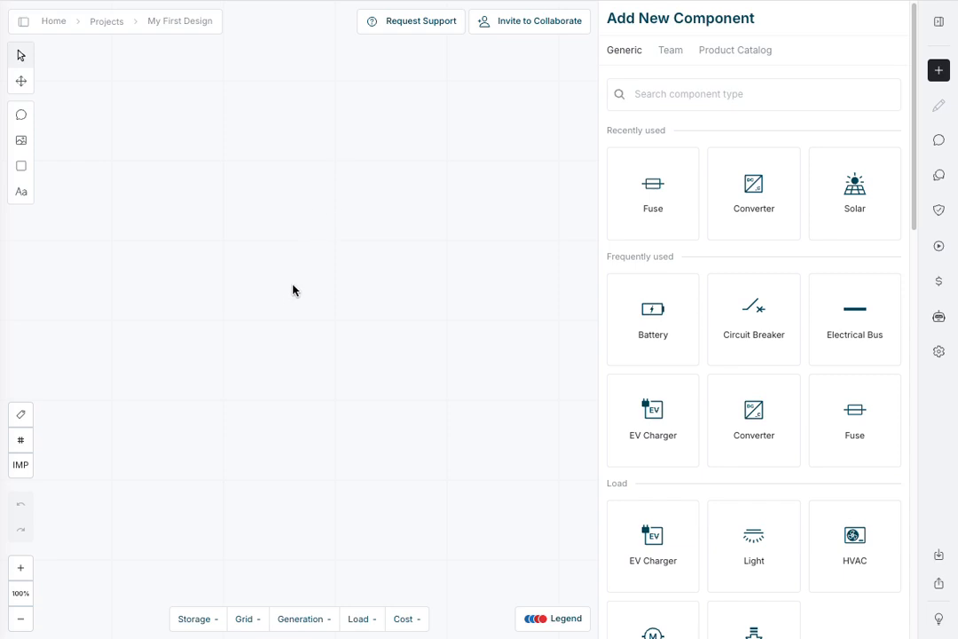
# In the web-based electrical design tool, add a Utility component near the canvas's upper edge and save Metric as the preferred measurement system.
pyautogui.press('h')
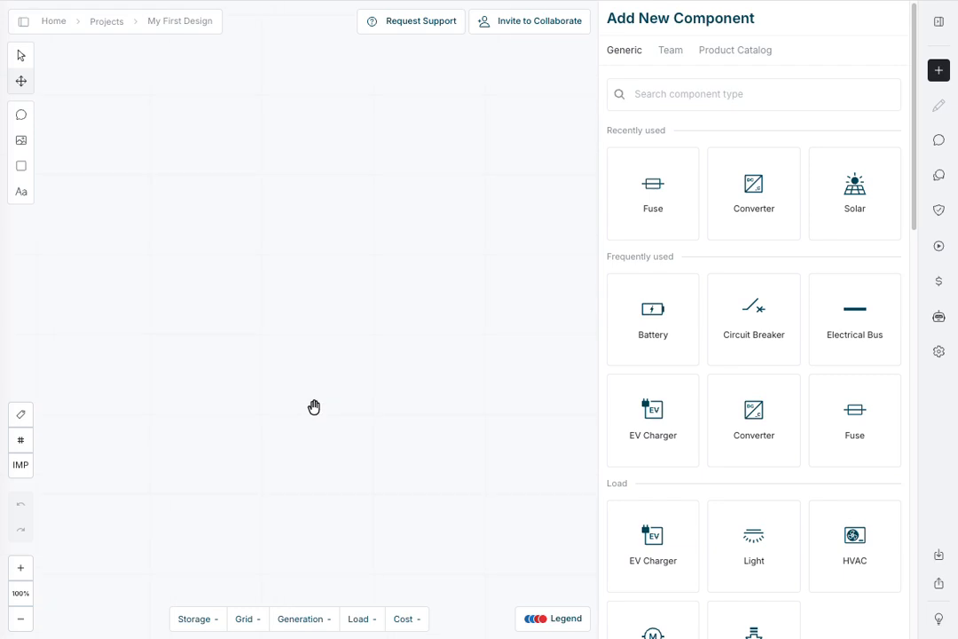
pyautogui.press('v')
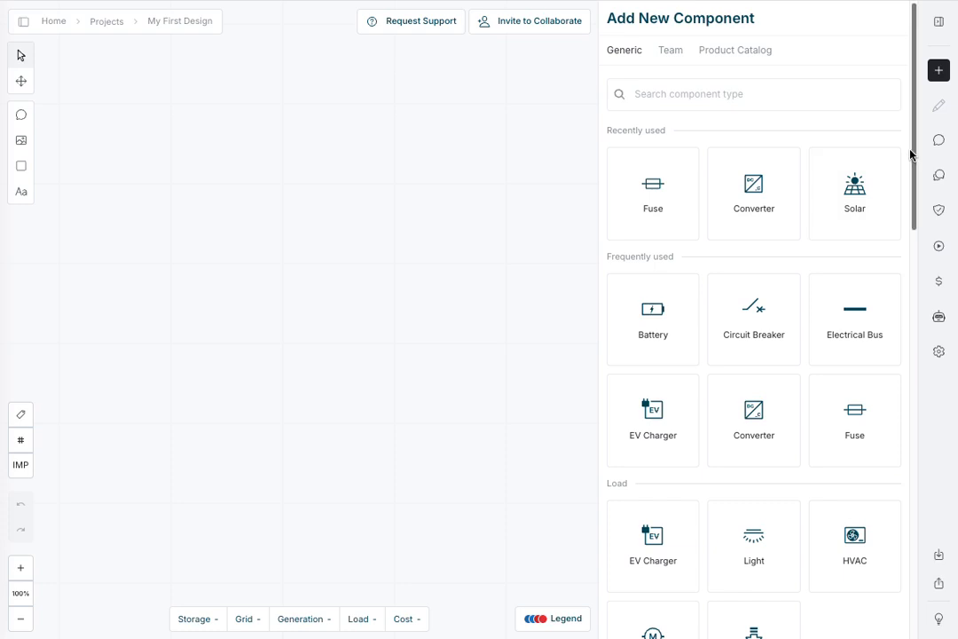
pyautogui.moveTo(914, 153)
pyautogui.mouseDown()
pyautogui.moveTo(905, 571)
pyautogui.moveTo(928, 464)
pyautogui.moveTo(913, 138)
pyautogui.mouseUp()
pyautogui.moveTo(913, 228); pyautogui.dragTo(914, 387)
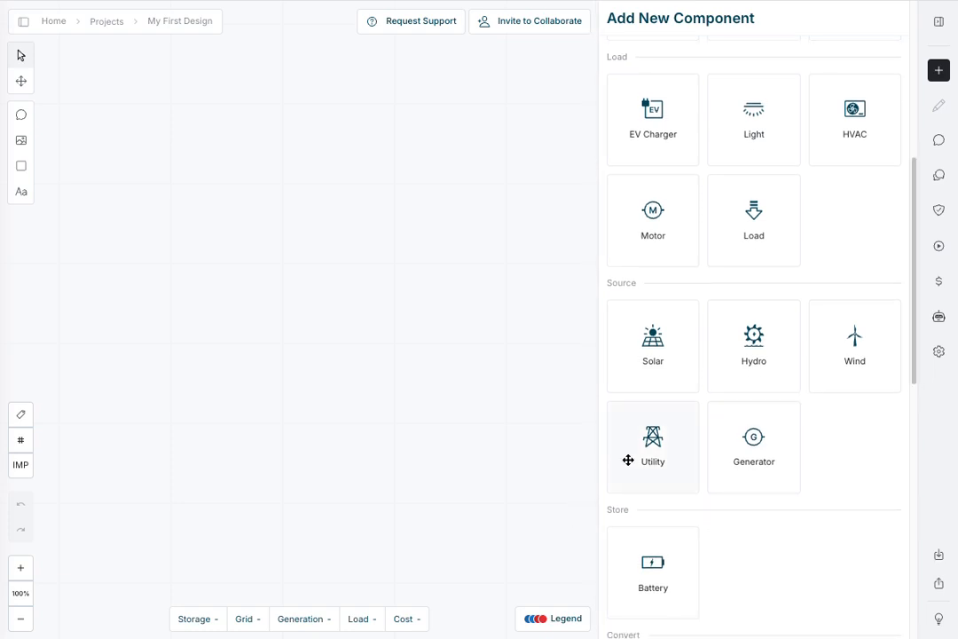
pyautogui.moveTo(628, 459); pyautogui.dragTo(210, 143)
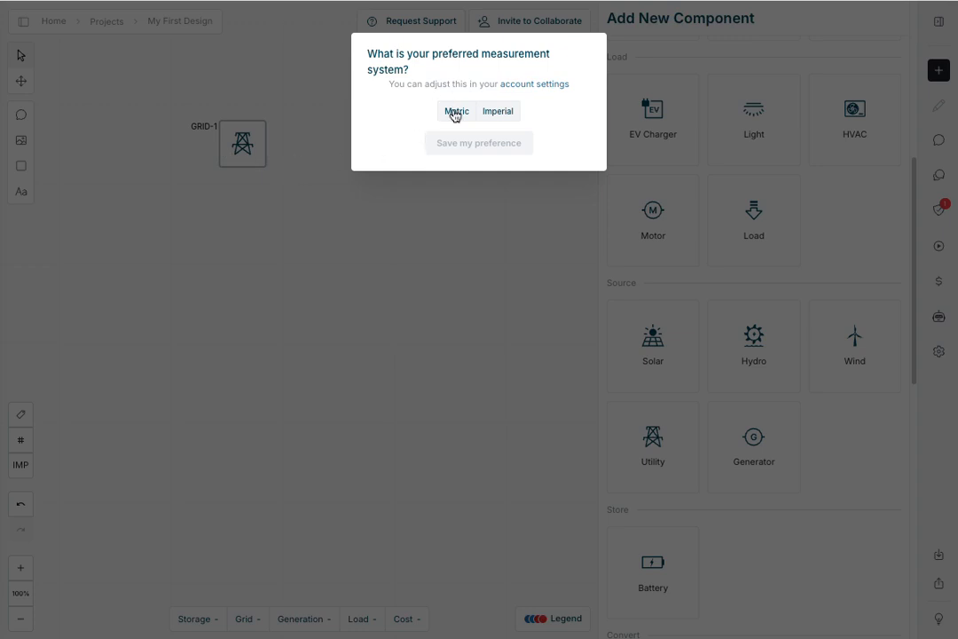
pyautogui.click(454, 113)
pyautogui.click(479, 145)
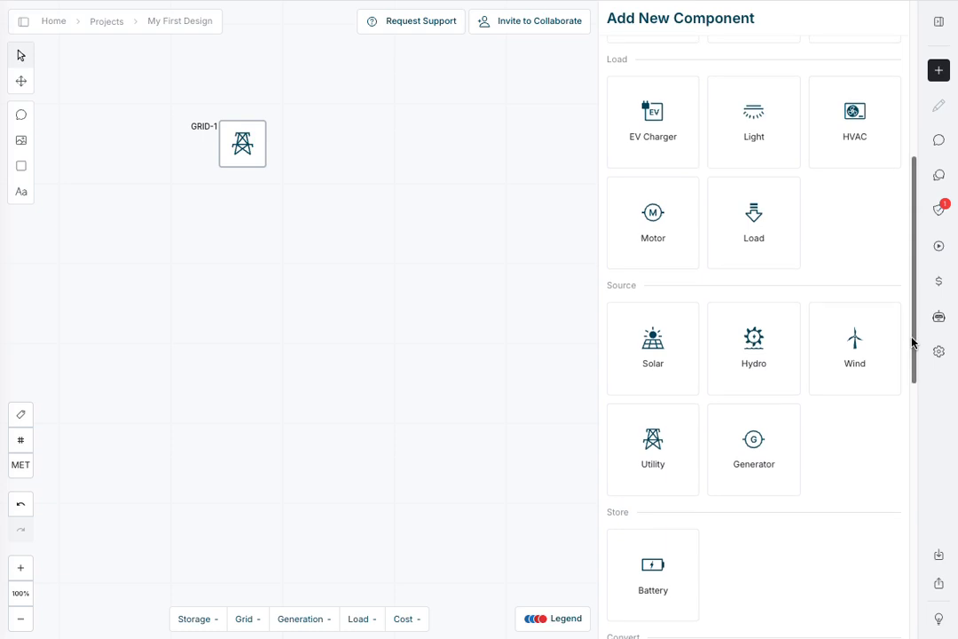
# Add an Electrical Bus below the grid and a Converter between them, connecting the grid through the converter to the bus.
pyautogui.moveTo(911, 344); pyautogui.dragTo(909, 281)
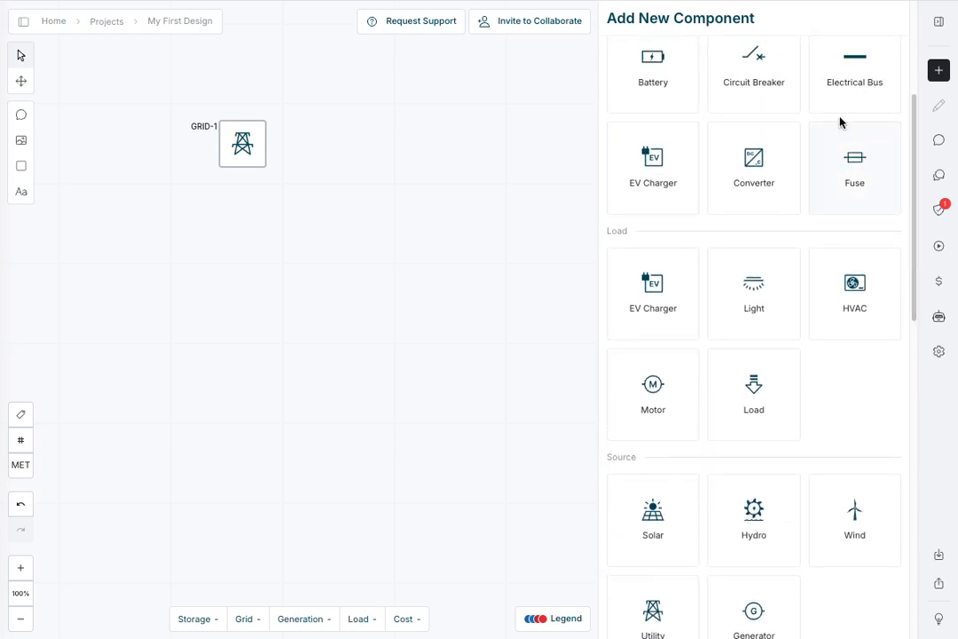
pyautogui.moveTo(853, 88); pyautogui.dragTo(230, 372)
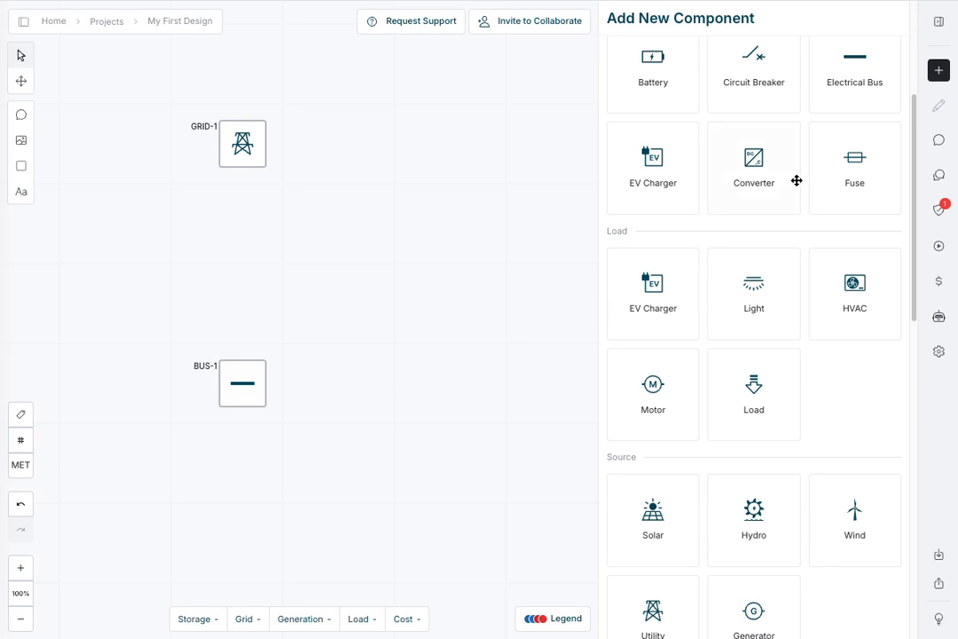
pyautogui.moveTo(779, 175); pyautogui.dragTo(248, 272)
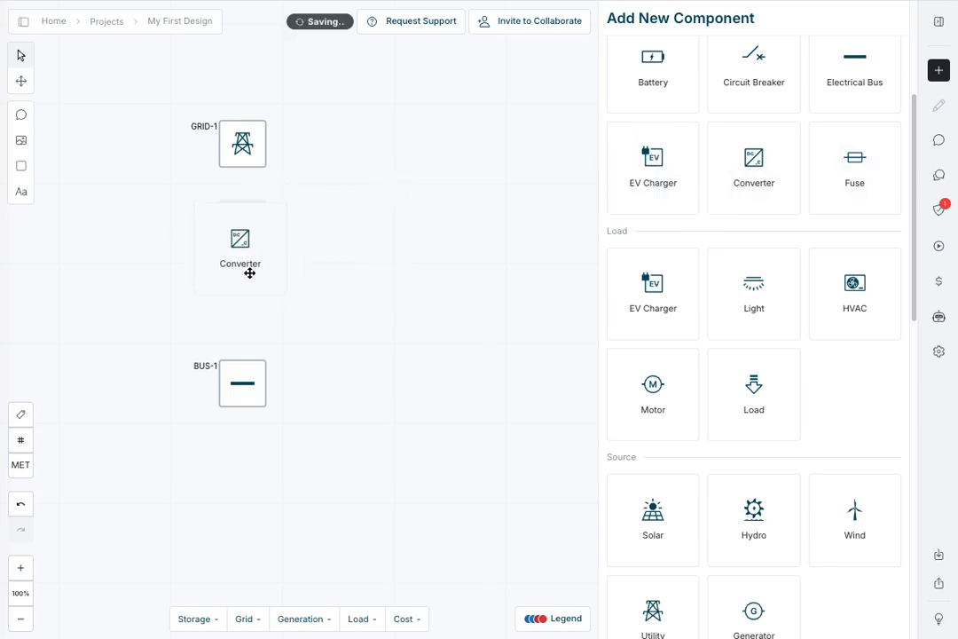
pyautogui.moveTo(242, 167); pyautogui.dragTo(242, 271)
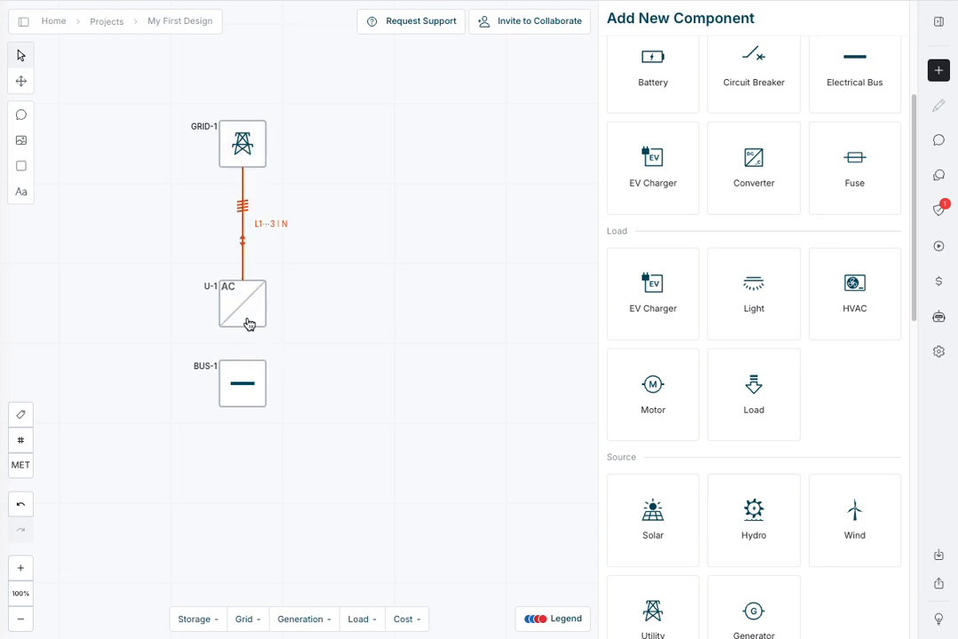
pyautogui.moveTo(242, 326); pyautogui.dragTo(243, 363)
# Stretch the bus to the right until it is about six times as wide.
pyautogui.click(250, 397)
pyautogui.moveTo(262, 402); pyautogui.dragTo(456, 391)
pyautogui.click(453, 470)
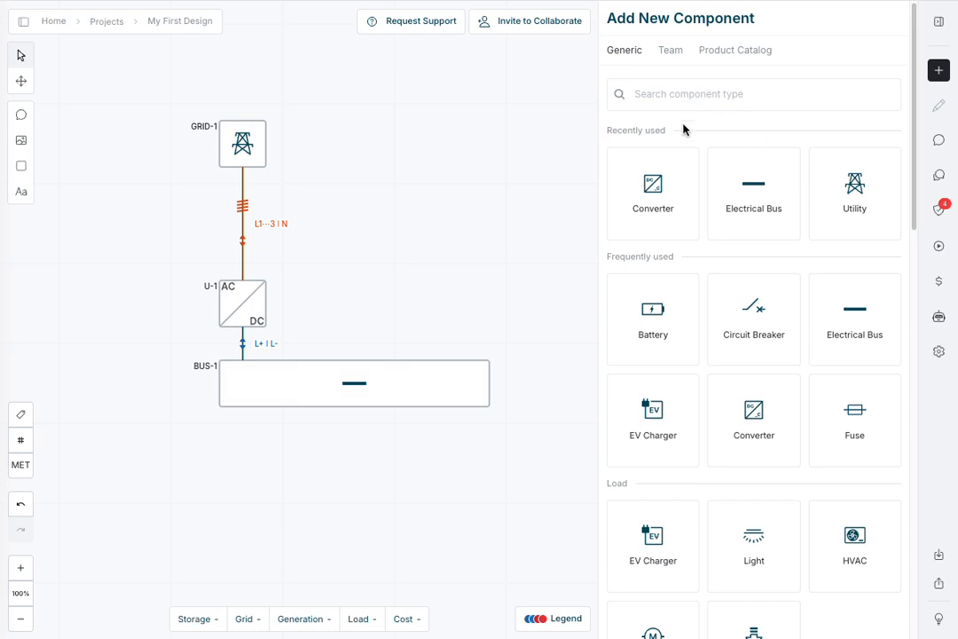
# Label the bus 700 V.
pyautogui.scroll(-1, 337, 441)
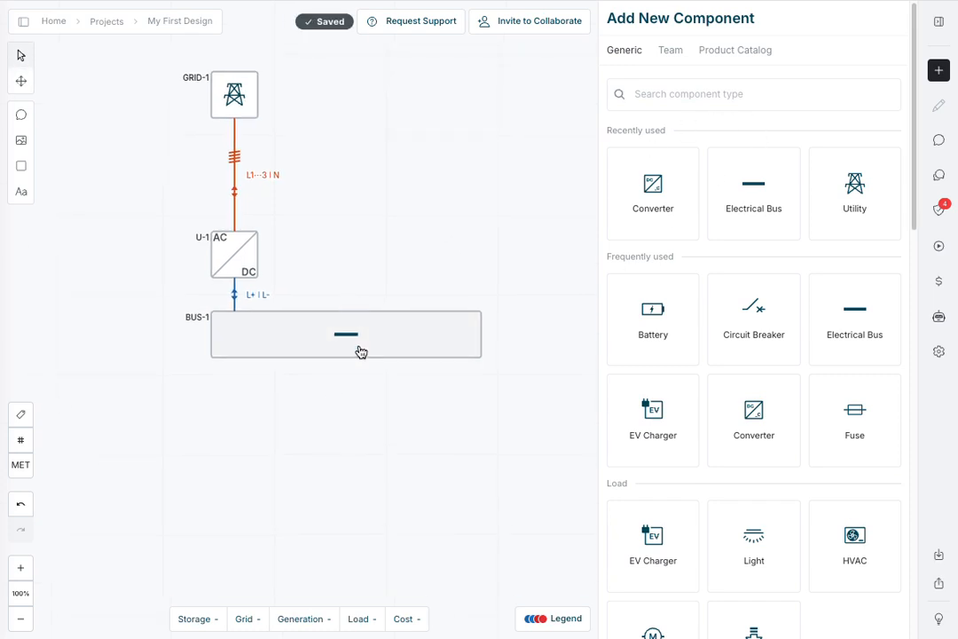
pyautogui.click(360, 352)
pyautogui.click(627, 43)
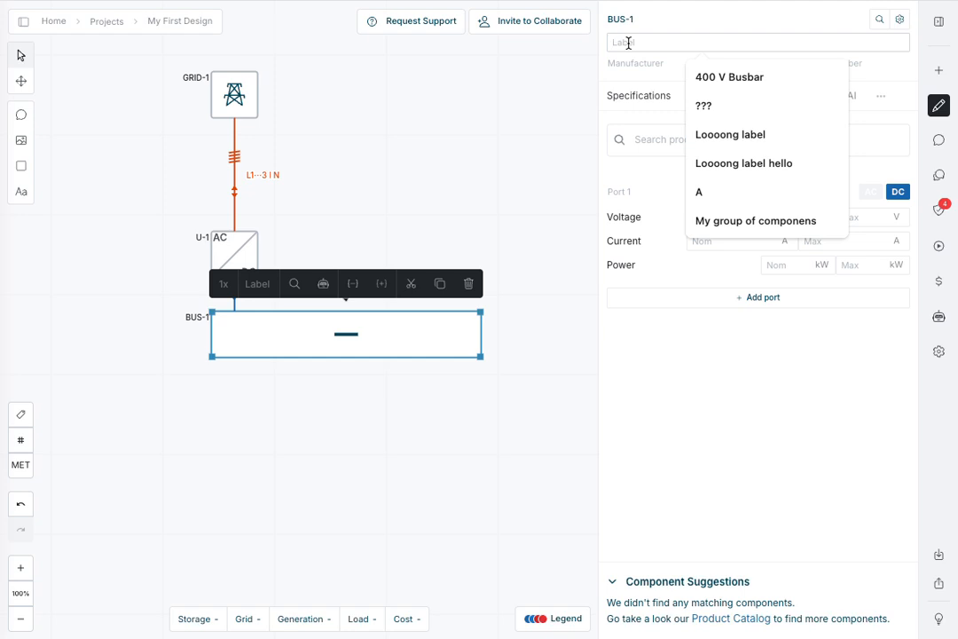
pyautogui.write('700 V')
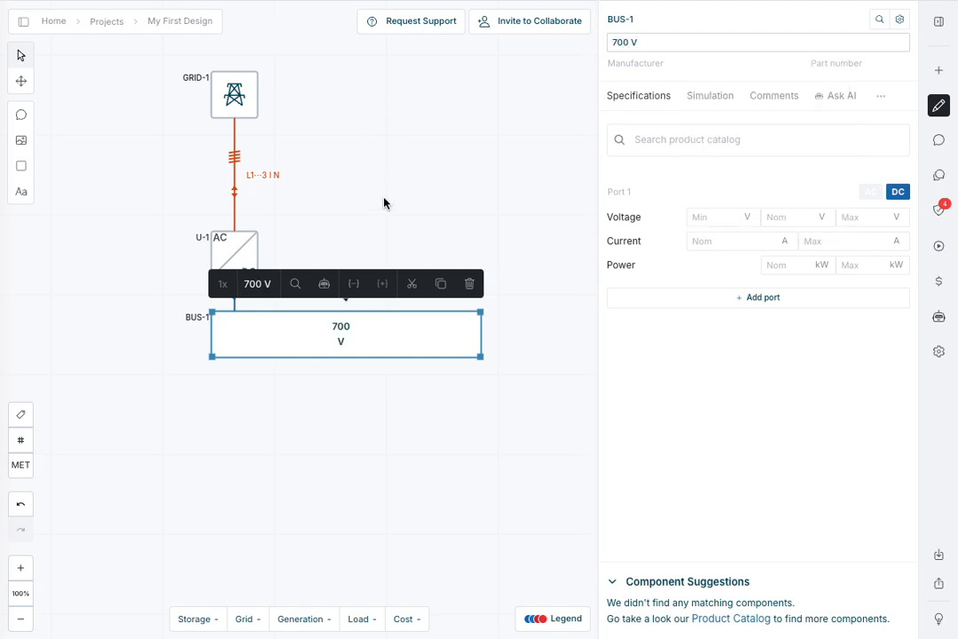
pyautogui.click(357, 402)
# Add a Battery below the bus, connected to it through a new Converter placed between them, and dismiss all tips.
pyautogui.scroll(-1, 368, 412)
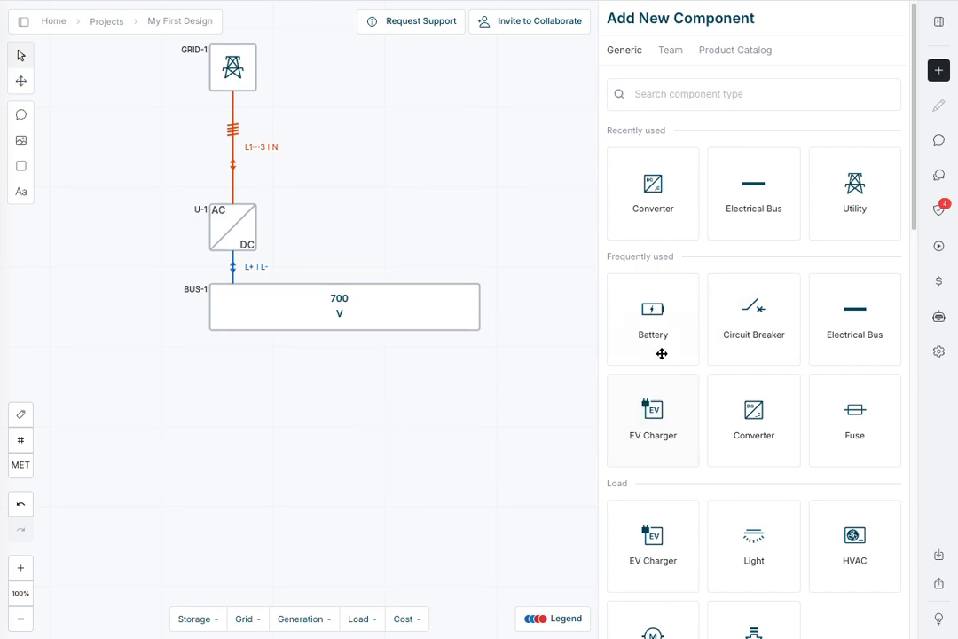
pyautogui.moveTo(662, 325); pyautogui.dragTo(235, 478)
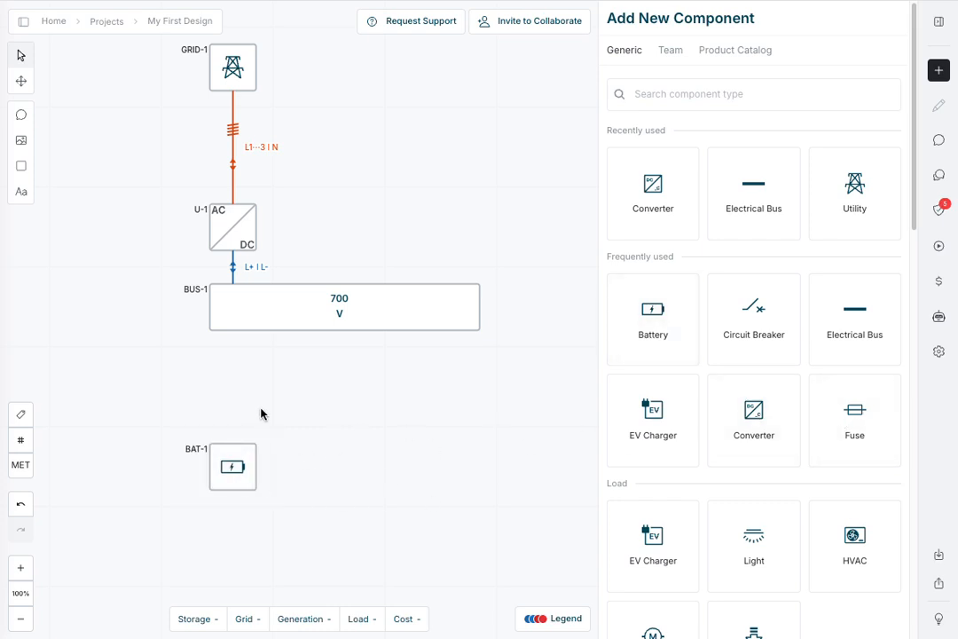
pyautogui.moveTo(785, 419); pyautogui.dragTo(231, 390)
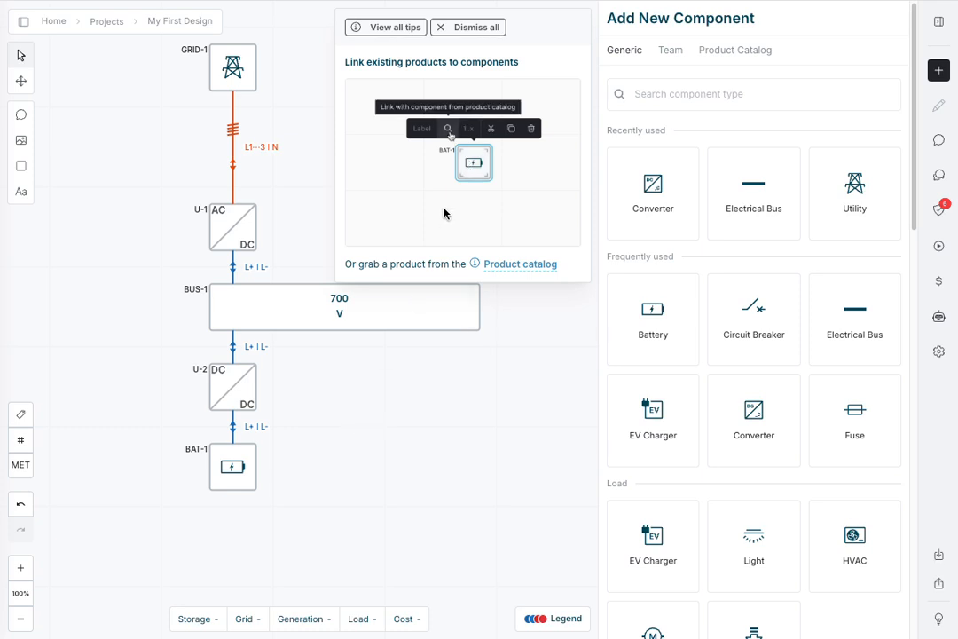
pyautogui.click(466, 33)
pyautogui.press('h')
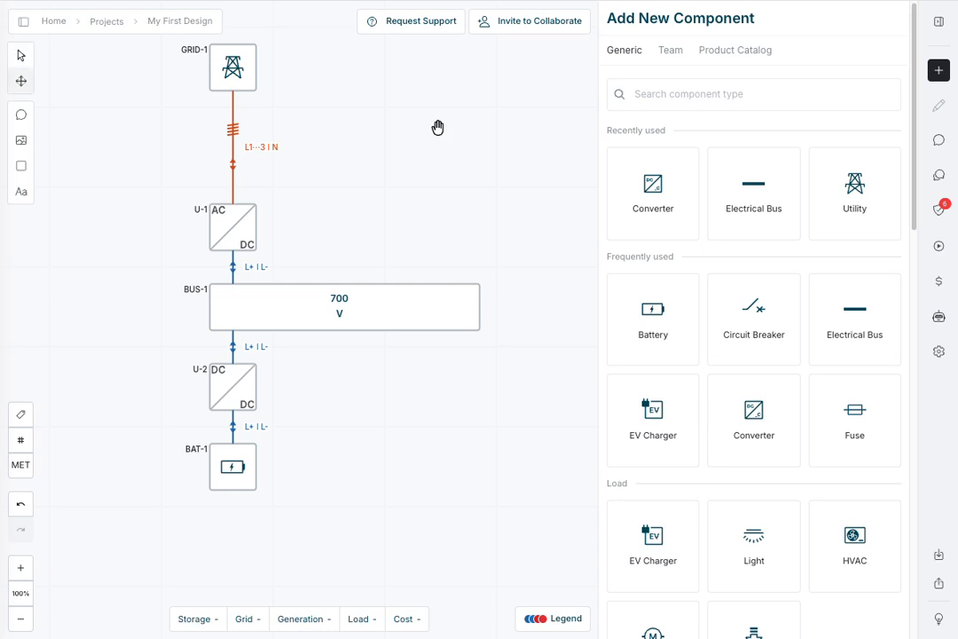
# Move the grid down so it sits one grid cell above the AC/DC converter.
pyautogui.moveTo(437, 128); pyautogui.dragTo(404, 208)
pyautogui.press('v')
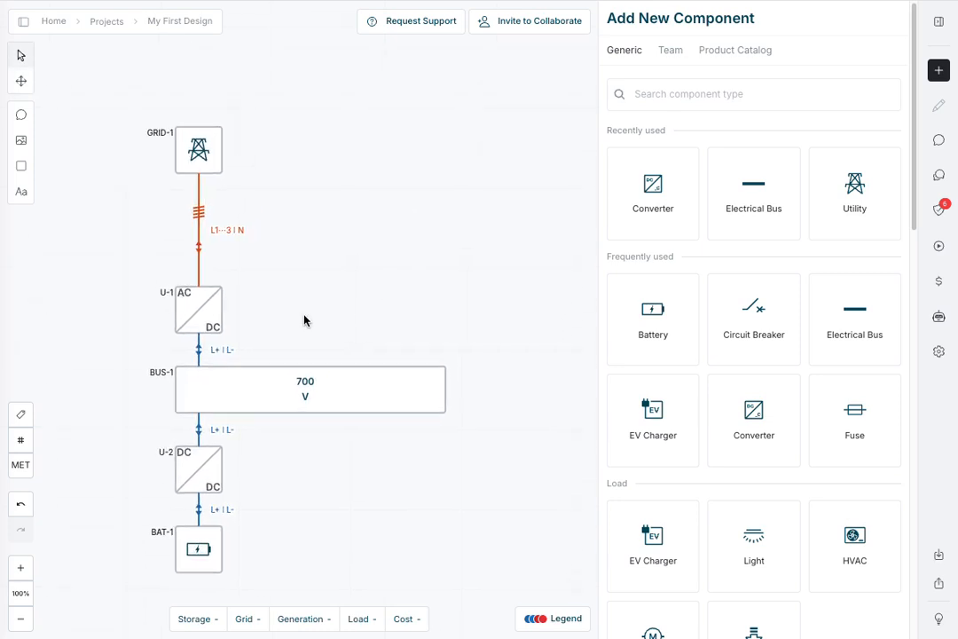
pyautogui.moveTo(189, 163); pyautogui.dragTo(192, 244)
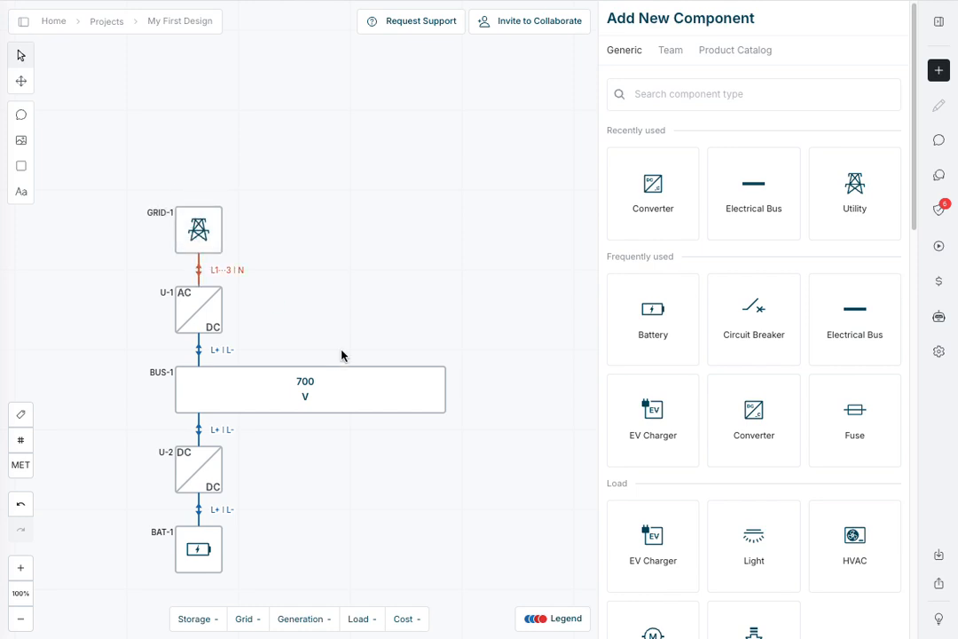
# Set the grid's AC voltage to the European three-phase 400 V (360-440 V) preset.
pyautogui.press('h')
pyautogui.moveTo(341, 354); pyautogui.dragTo(322, 254)
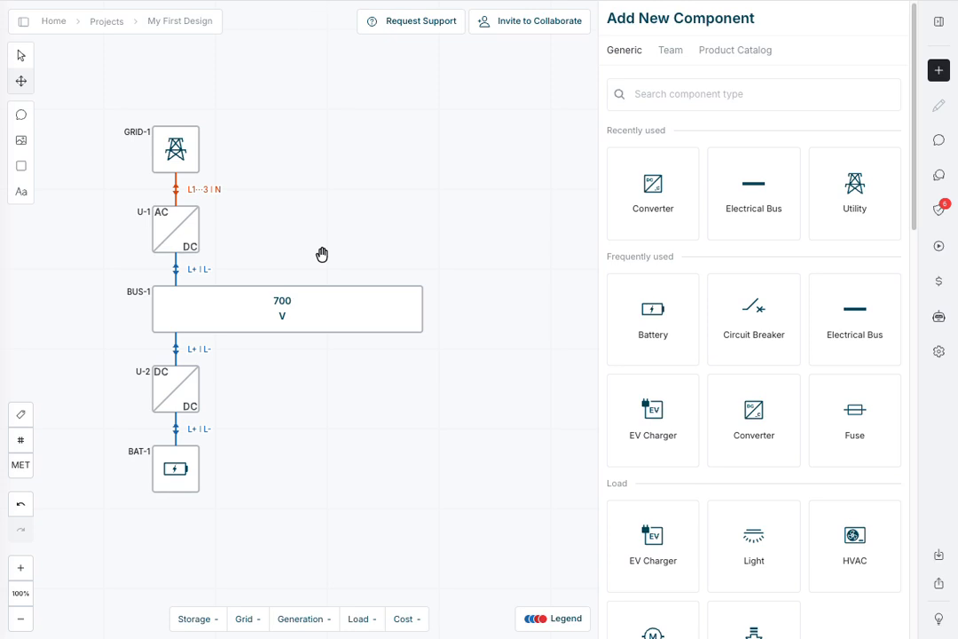
pyautogui.press('v')
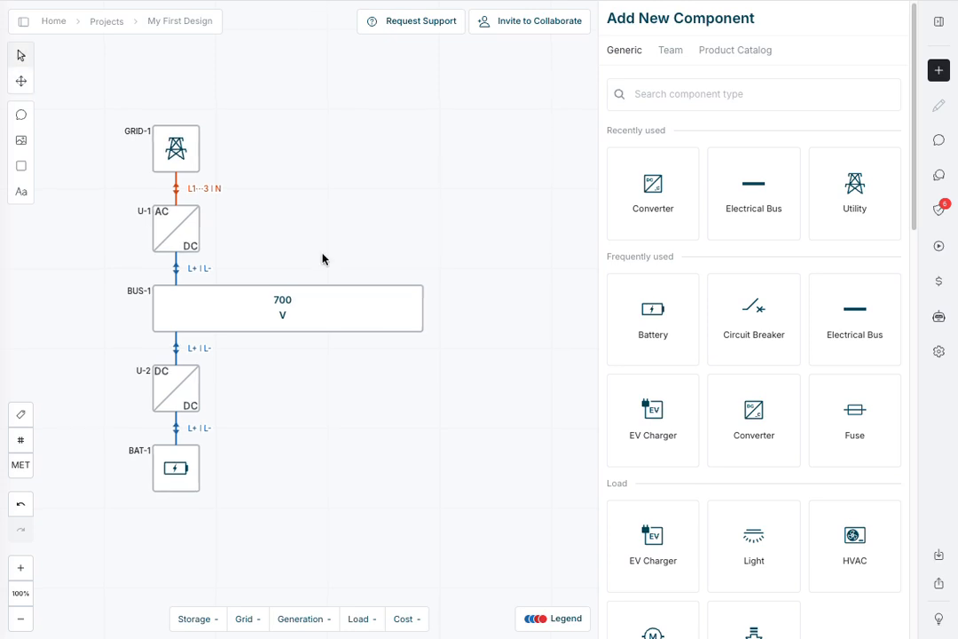
pyautogui.click(175, 159)
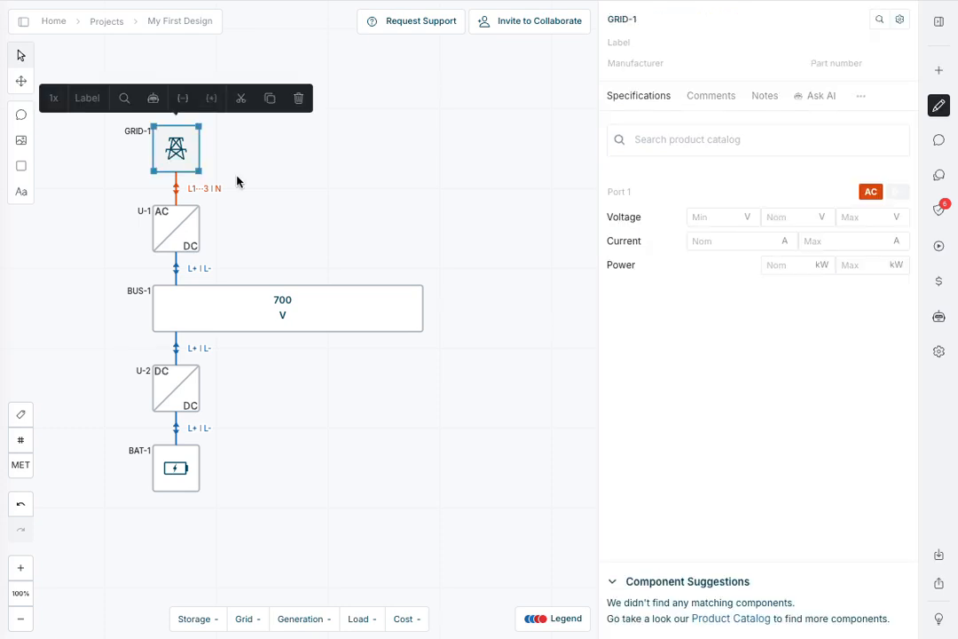
pyautogui.click(771, 217)
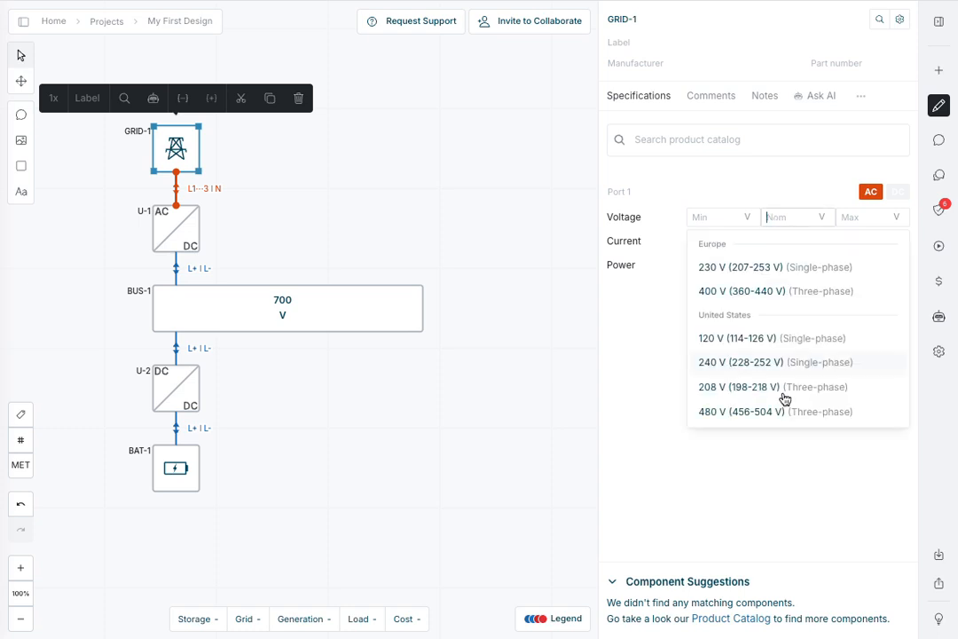
pyautogui.click(762, 298)
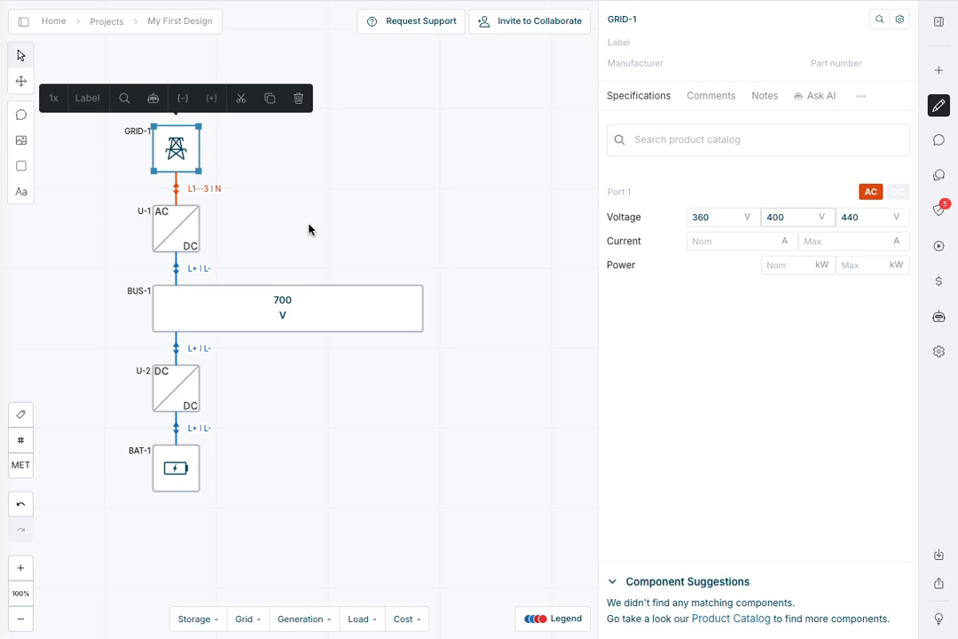
# Set the nominal voltage of the AC/DC converter's DC port to 700 V.
pyautogui.click(185, 230)
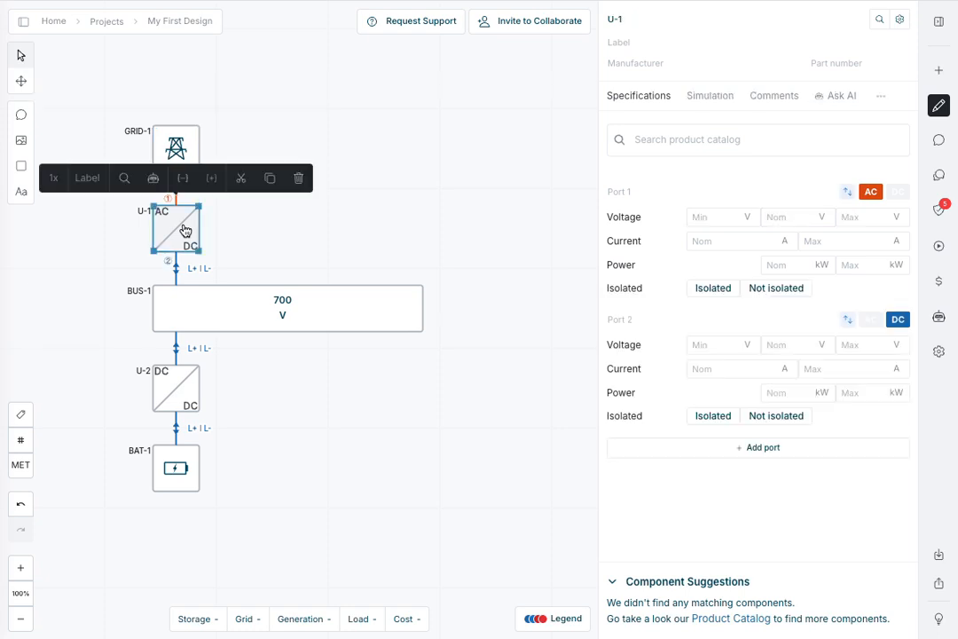
pyautogui.click(795, 345)
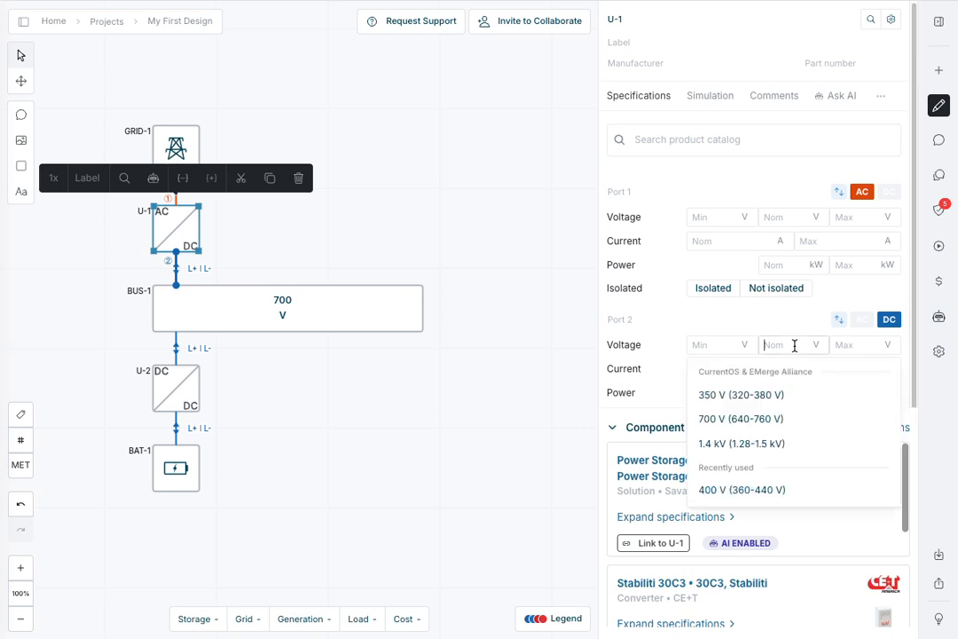
pyautogui.write('700')
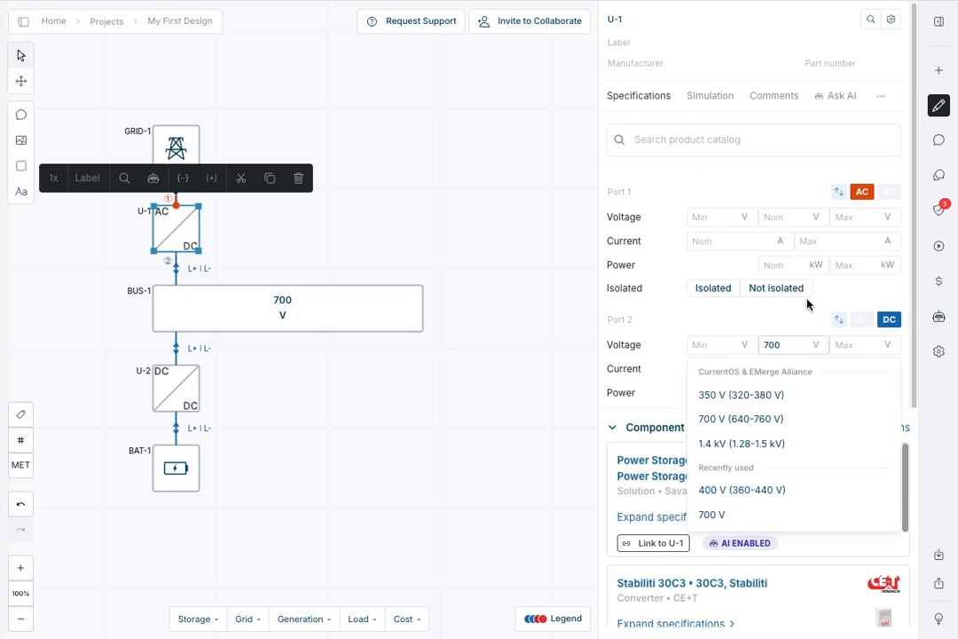
pyautogui.click(781, 320)
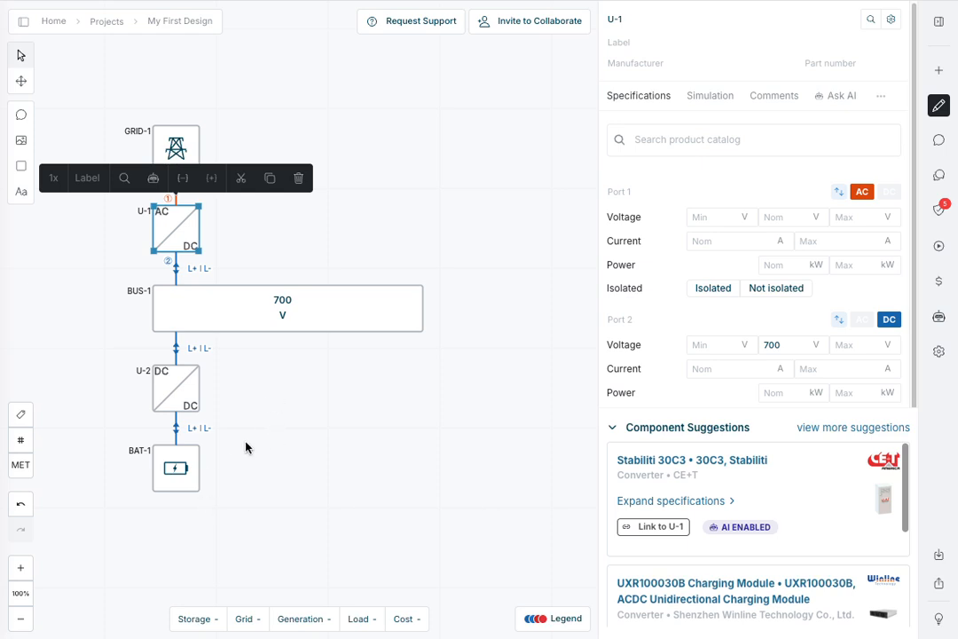
# Give the battery an energy capacity of 300 kWh and a nominal voltage of 600 V.
pyautogui.click(176, 470)
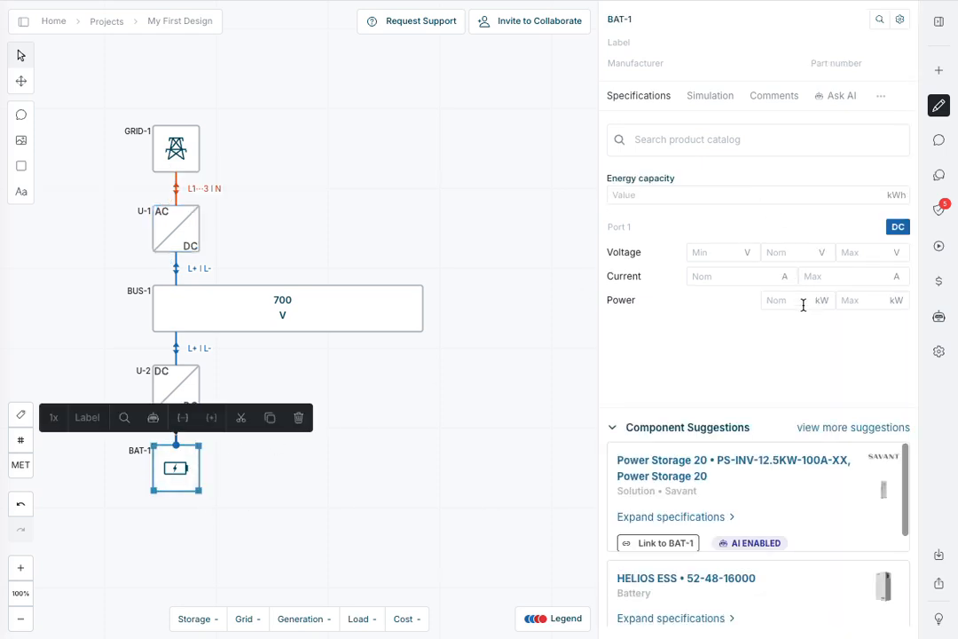
pyautogui.click(784, 195)
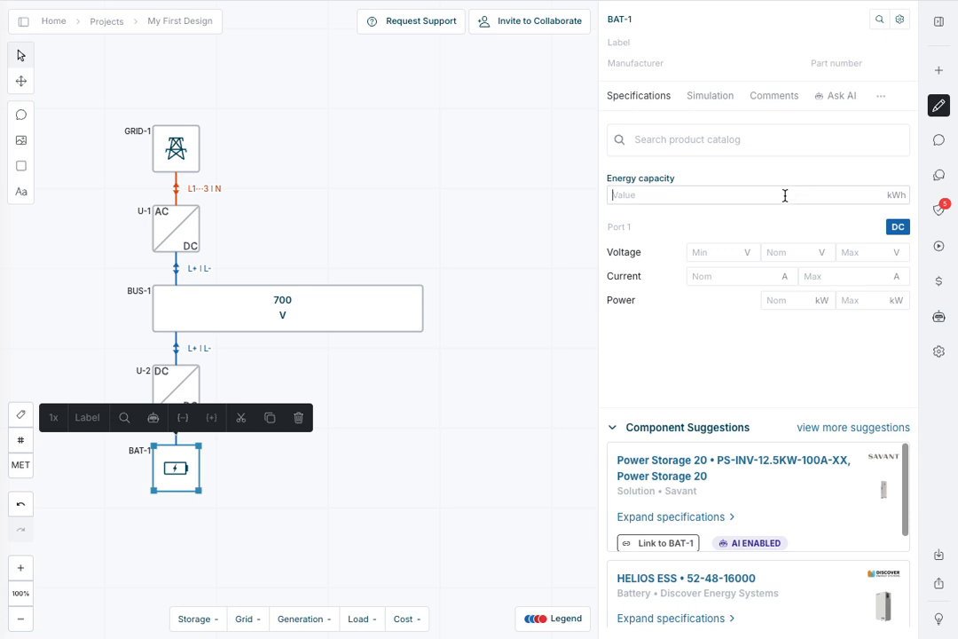
pyautogui.write('300')
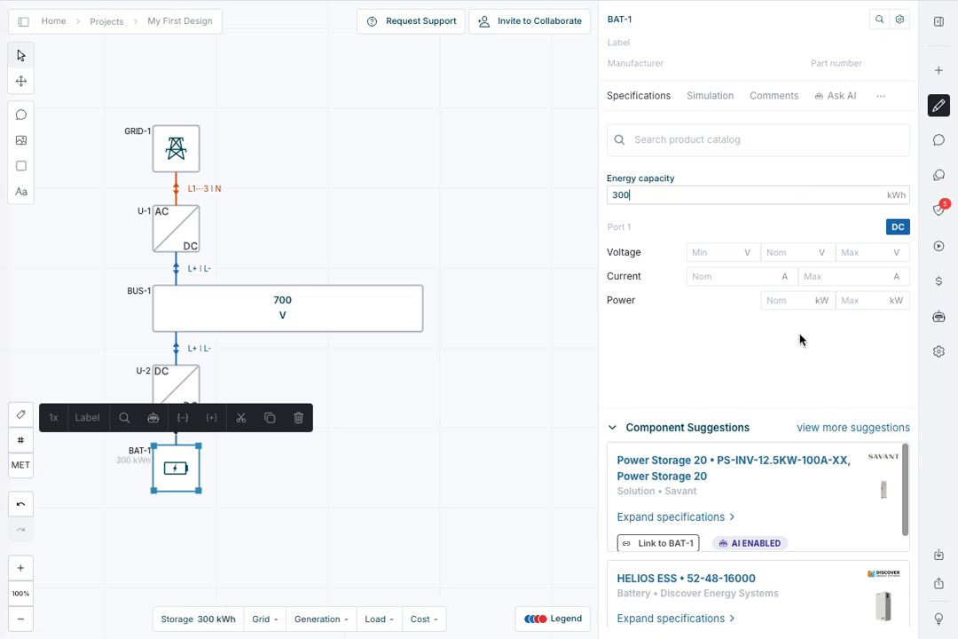
pyautogui.click(792, 251)
pyautogui.write('600')
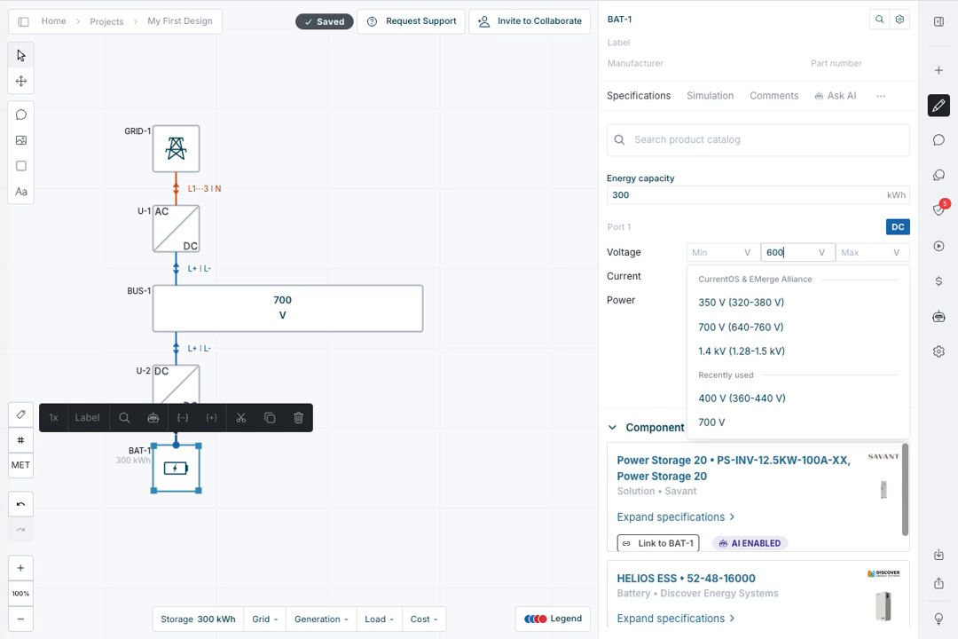
pyautogui.click(609, 360)
pyautogui.click(373, 465)
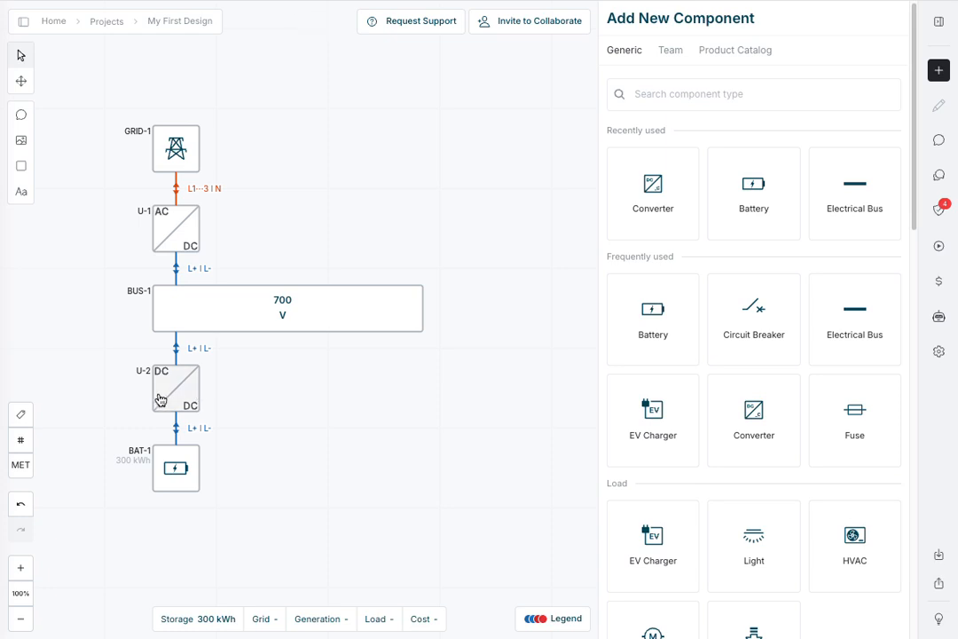
# Set the nominal power of the DC/DC converter's bus-side port to 60 kW.
pyautogui.click(165, 397)
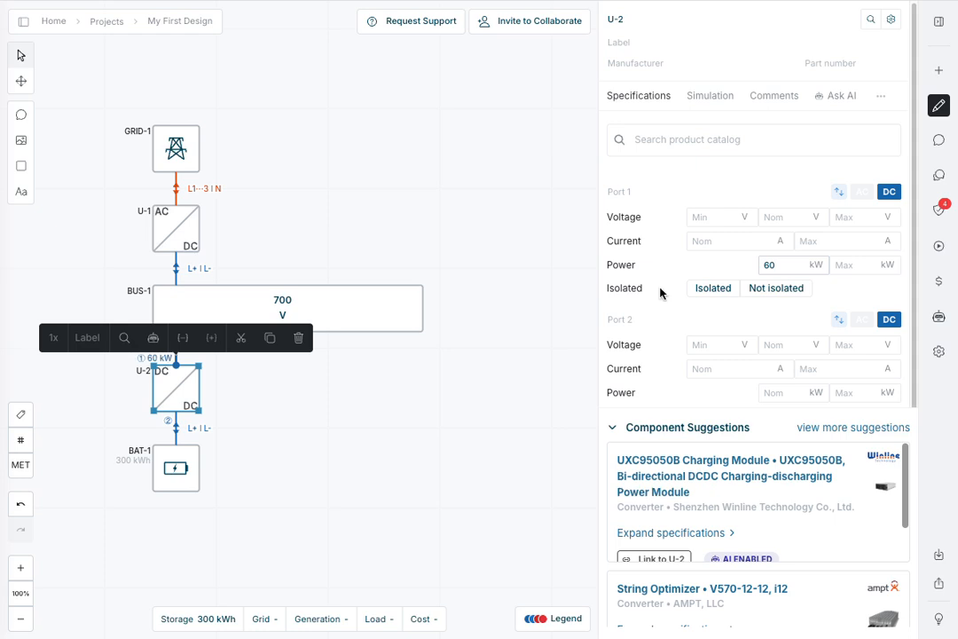
pyautogui.click(320, 480)
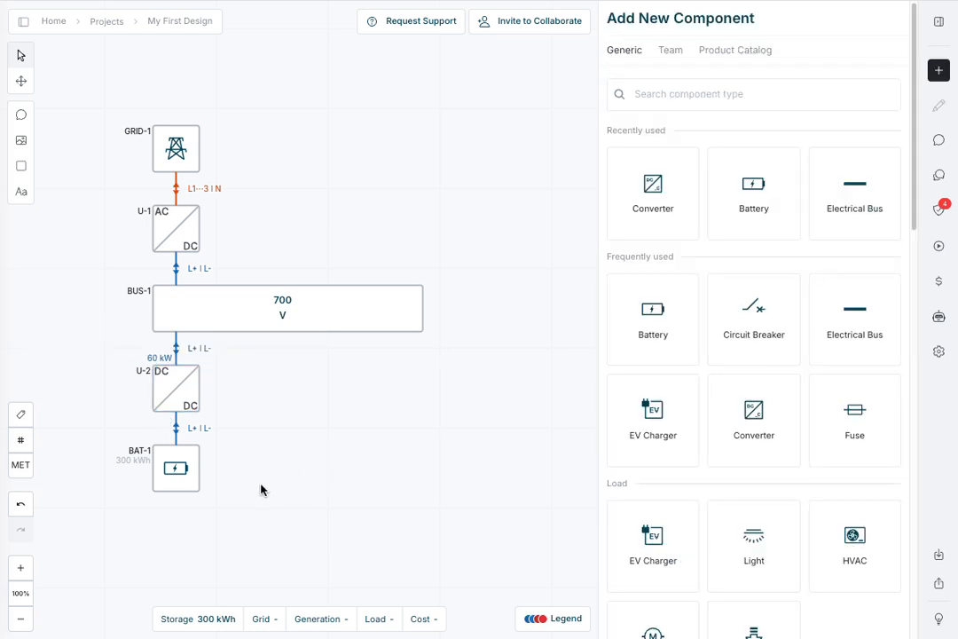
# Examine the power and energy ratings displayed beside the DC/DC converter and the battery.
pyautogui.click(21, 569)
pyautogui.click(21, 568)
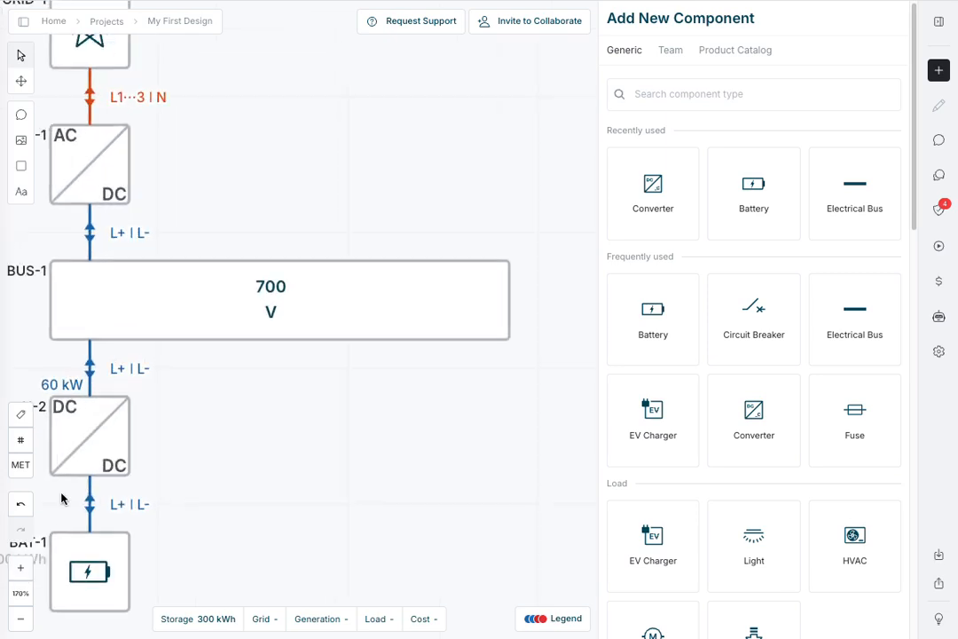
pyautogui.moveTo(182, 406); pyautogui.dragTo(426, 376)
pyautogui.moveTo(355, 370); pyautogui.dragTo(230, 372)
pyautogui.press('v')
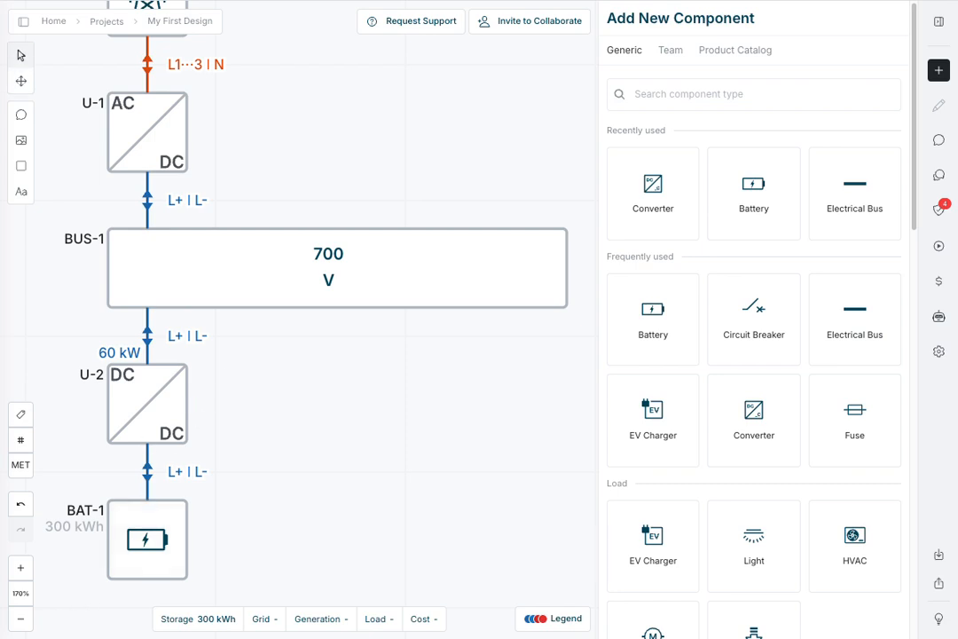
pyautogui.click(20, 618)
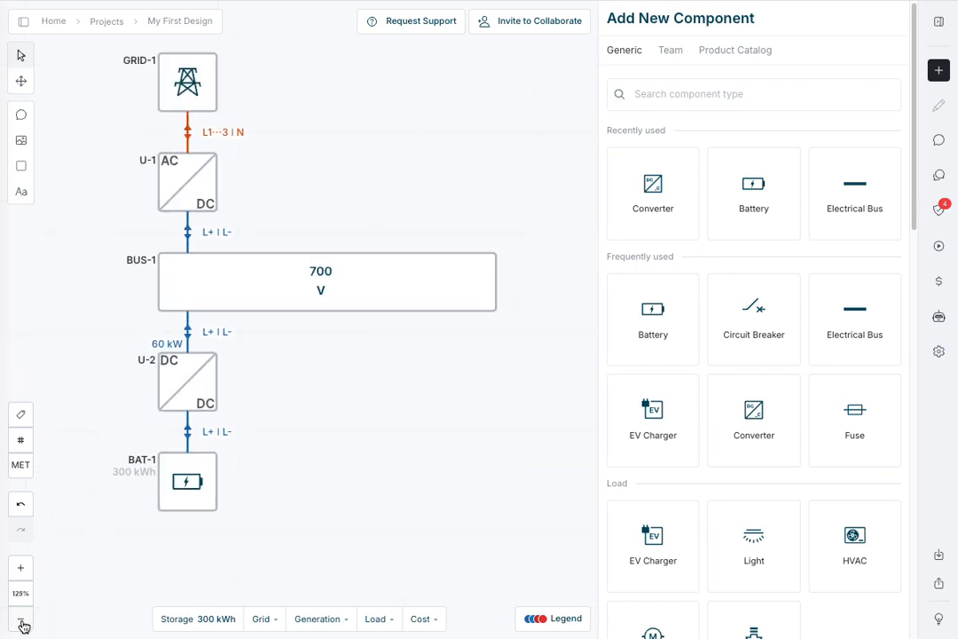
pyautogui.press('h')
pyautogui.moveTo(371, 363); pyautogui.dragTo(339, 410)
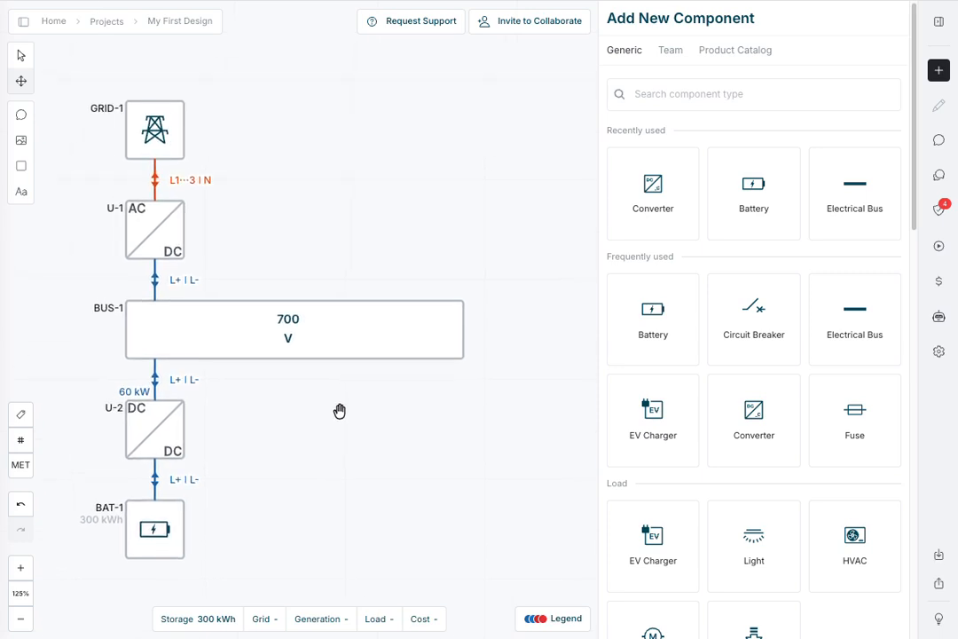
pyautogui.press('v')
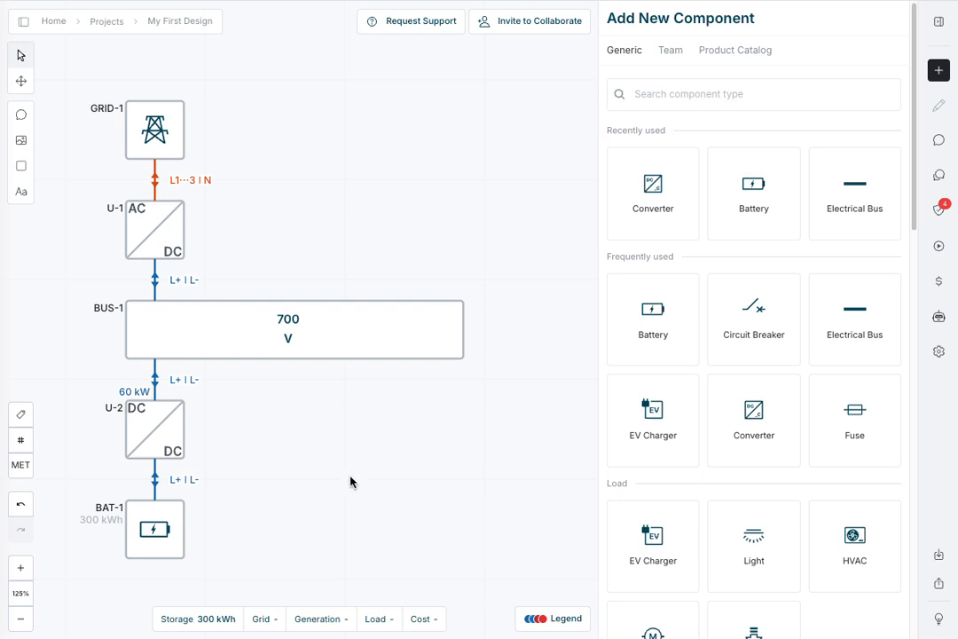
# Move the battery further down and insert a Fuse into its connection to the DC/DC converter.
pyautogui.scroll(-3, 293, 502)
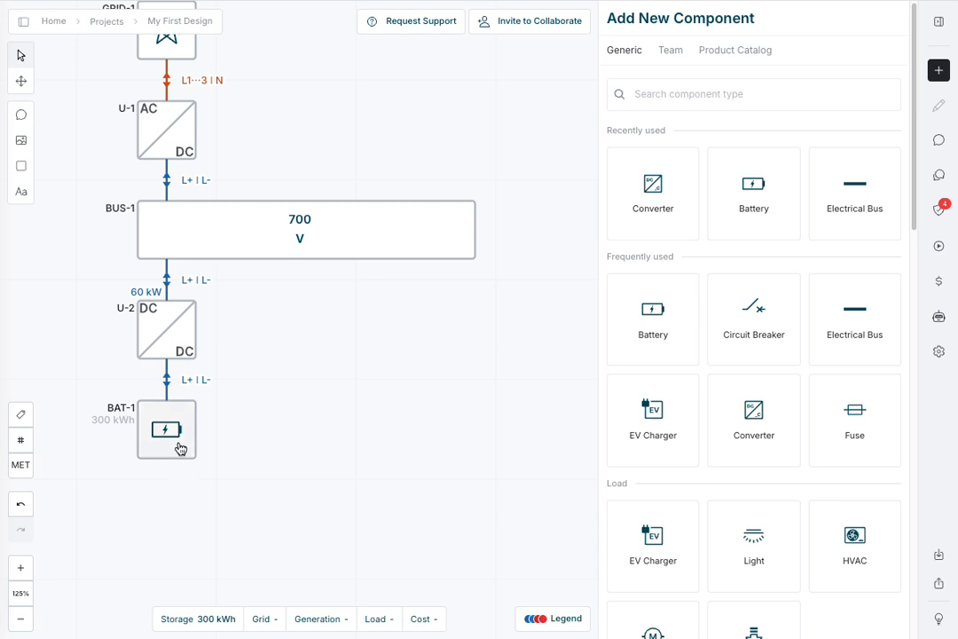
pyautogui.moveTo(180, 454); pyautogui.dragTo(179, 548)
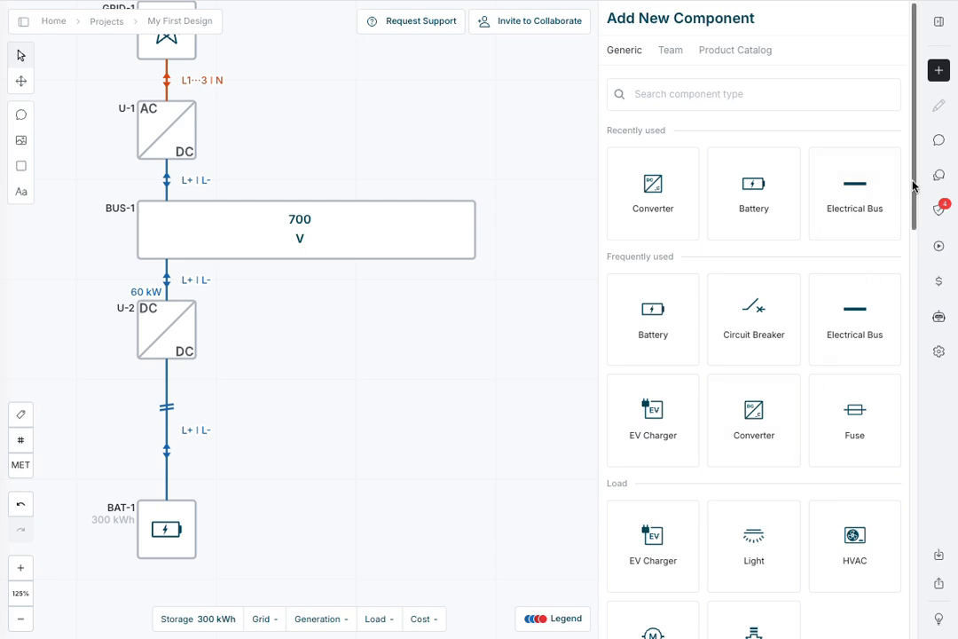
pyautogui.scroll(-5, 900, 257)
pyautogui.scroll(-6, 898, 339)
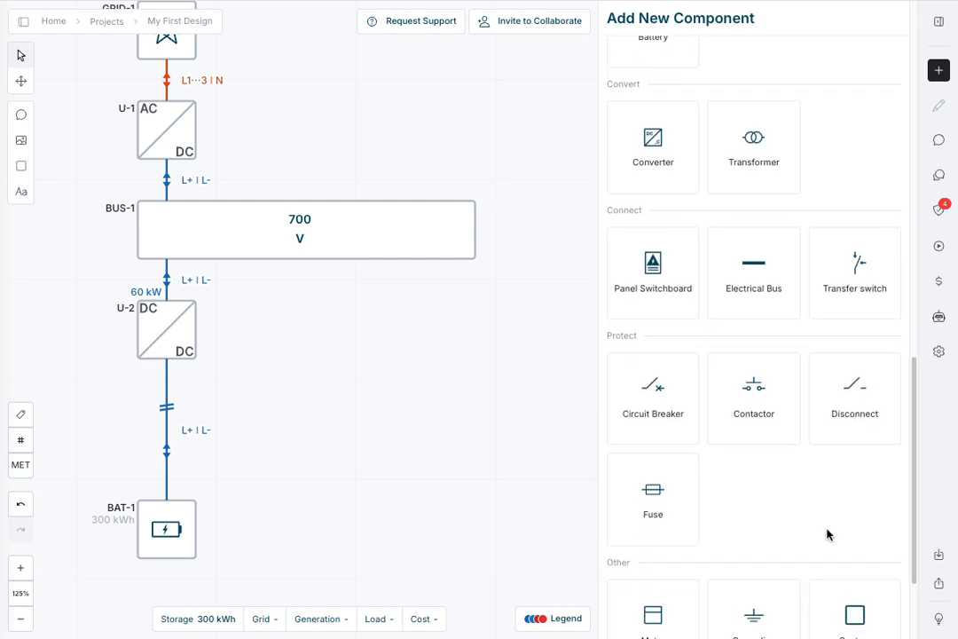
pyautogui.moveTo(683, 513); pyautogui.dragTo(197, 449)
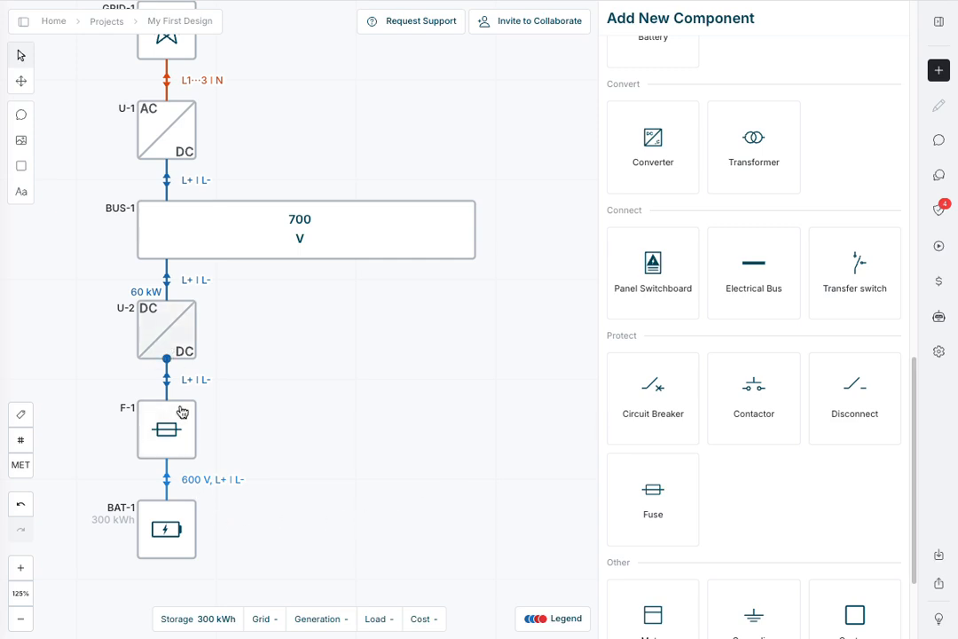
# Set the fuse's nominal current to 100 A.
pyautogui.press('h')
pyautogui.moveTo(355, 452); pyautogui.dragTo(348, 481)
pyautogui.press('v')
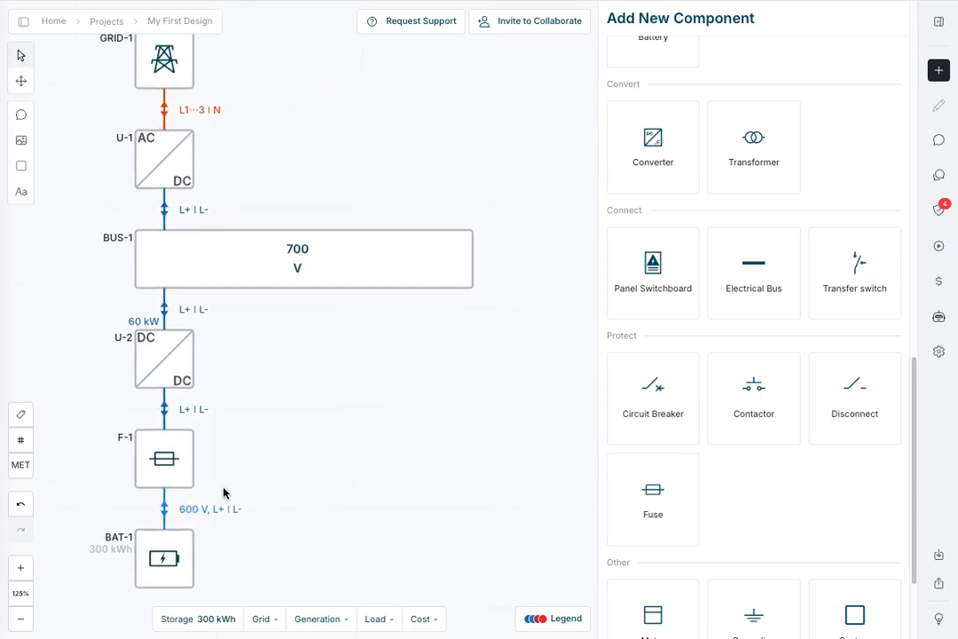
pyautogui.click(169, 472)
pyautogui.click(709, 236)
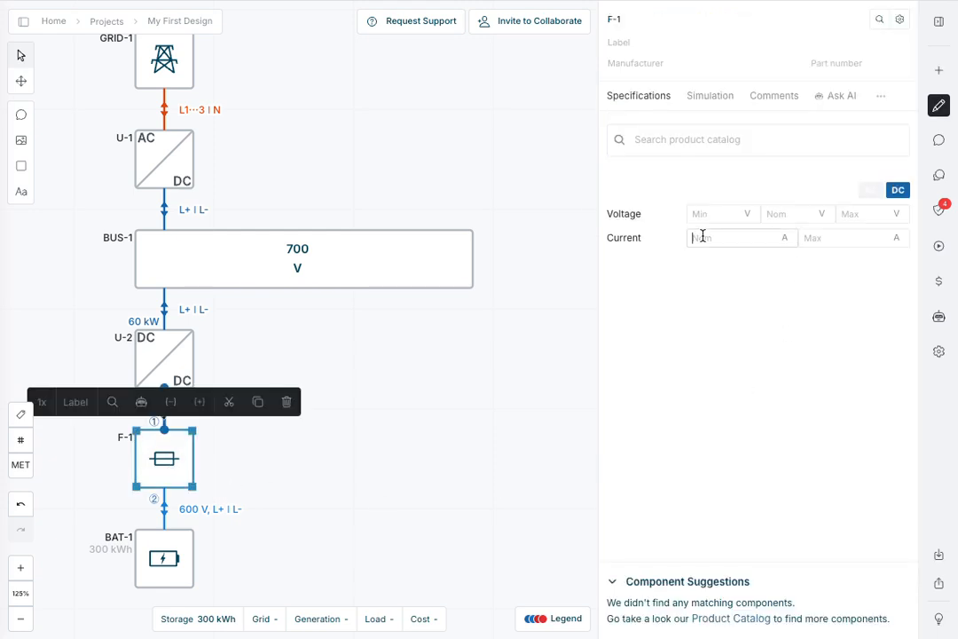
pyautogui.write('100')
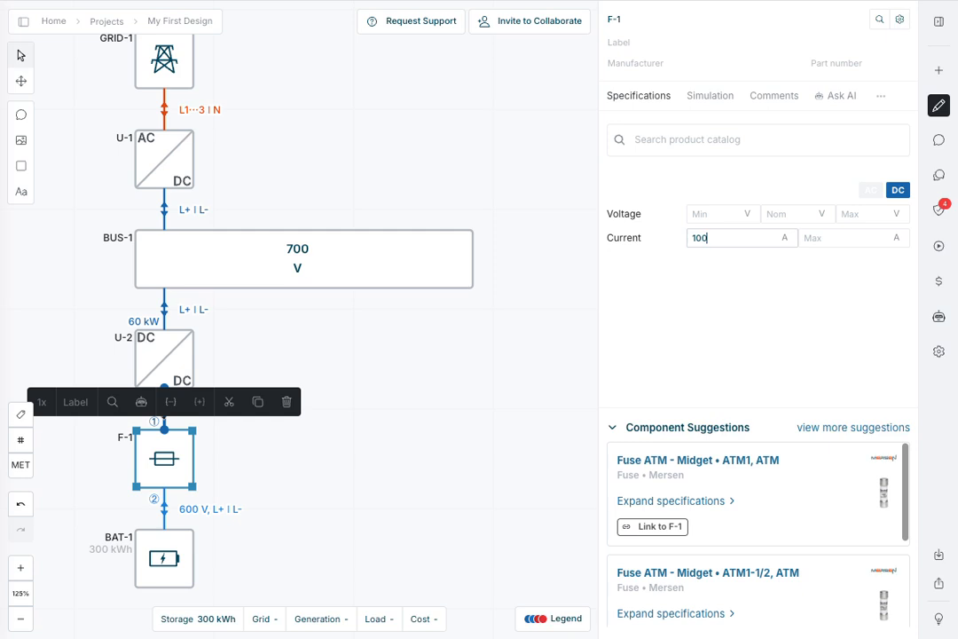
pyautogui.click(688, 345)
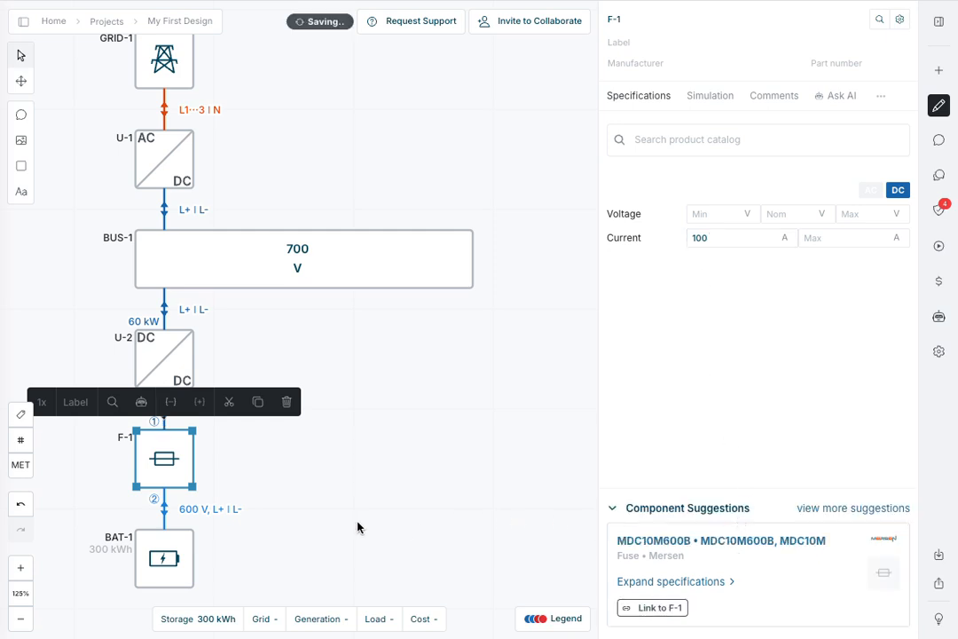
pyautogui.click(330, 469)
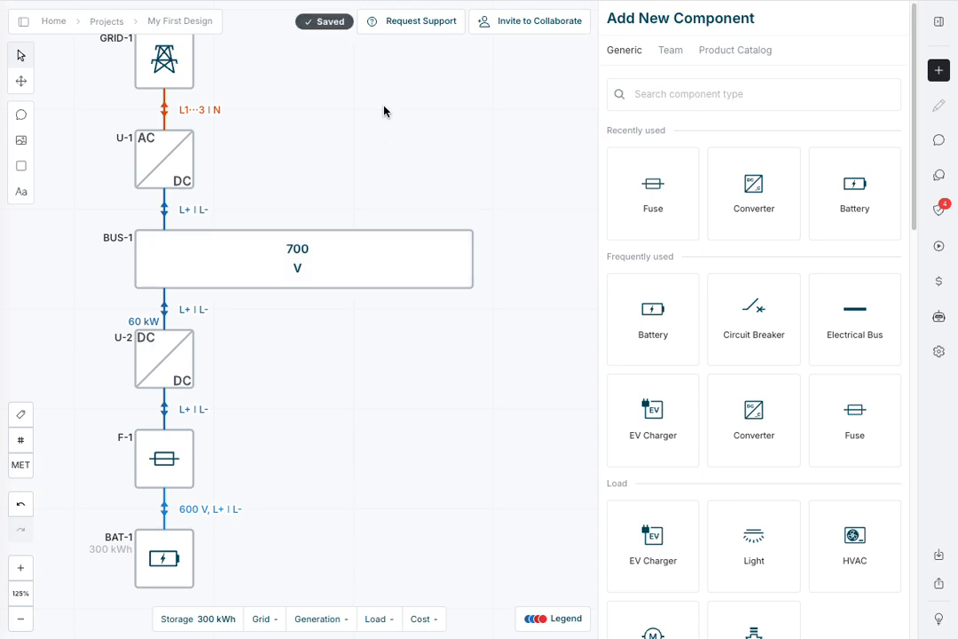
pyautogui.moveTo(385, 109); pyautogui.dragTo(387, 126)
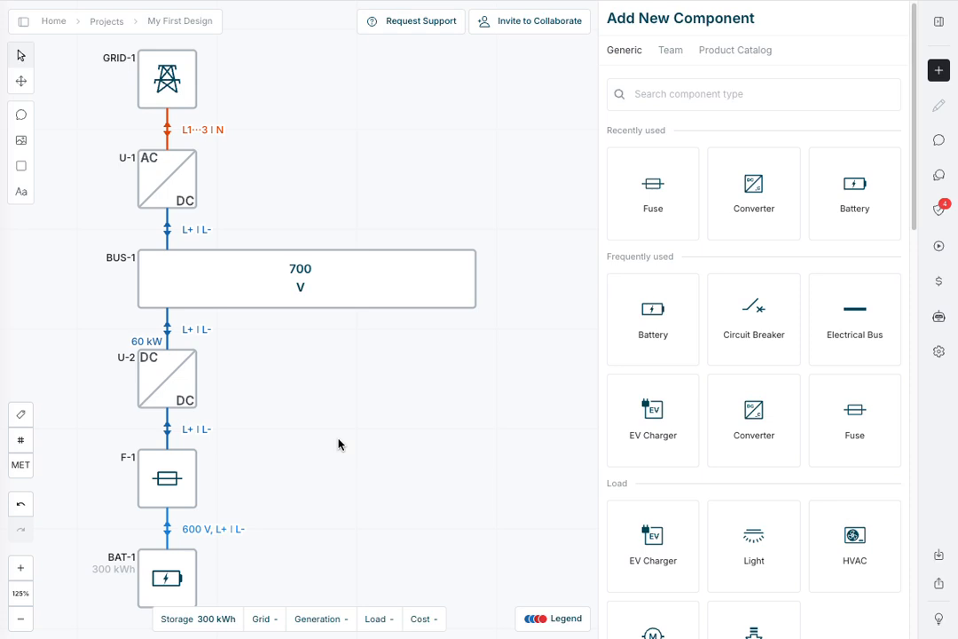
pyautogui.click(20, 192)
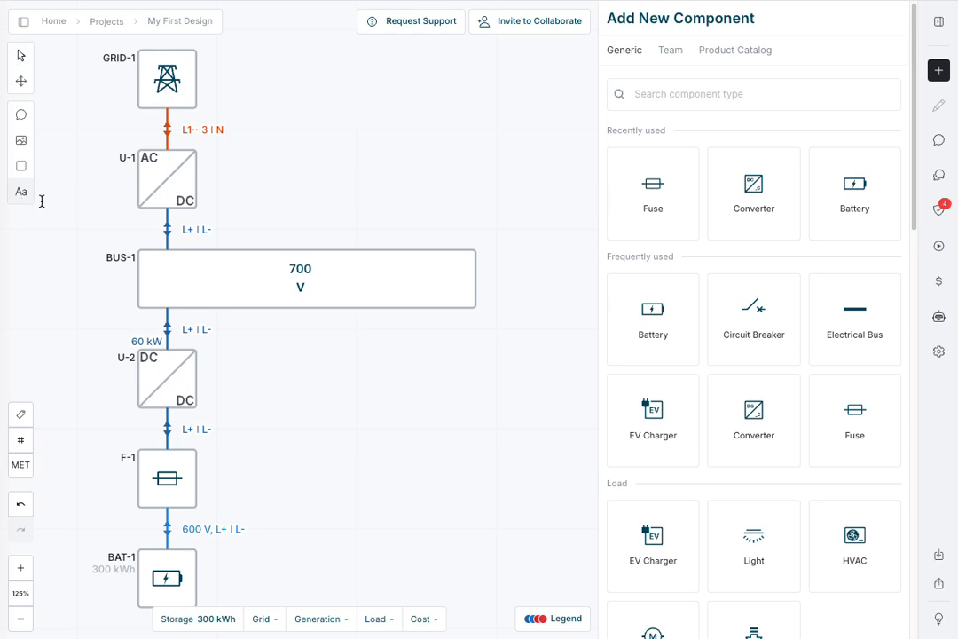
pyautogui.click(279, 174)
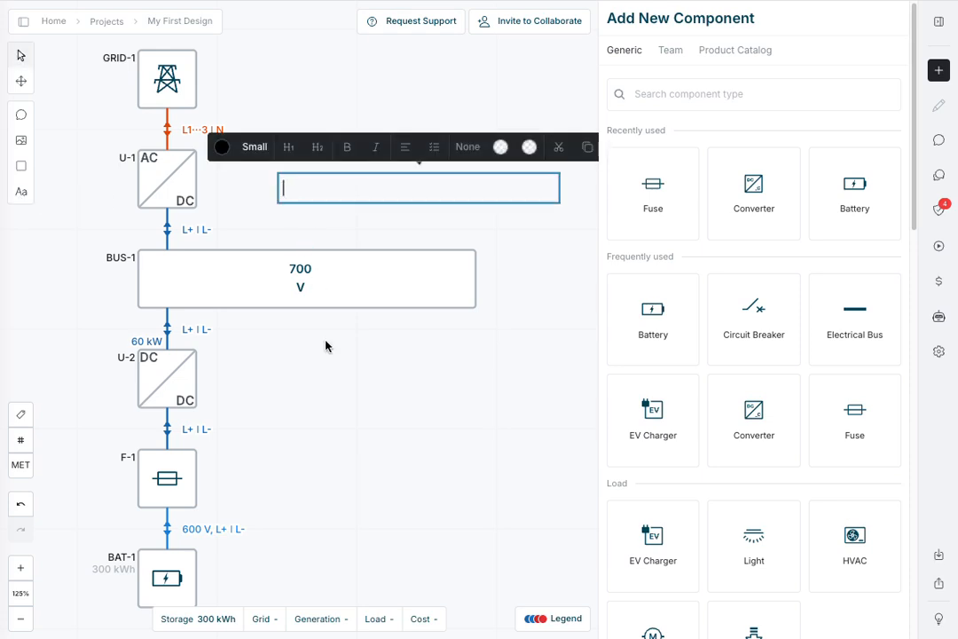
pyautogui.write('https')
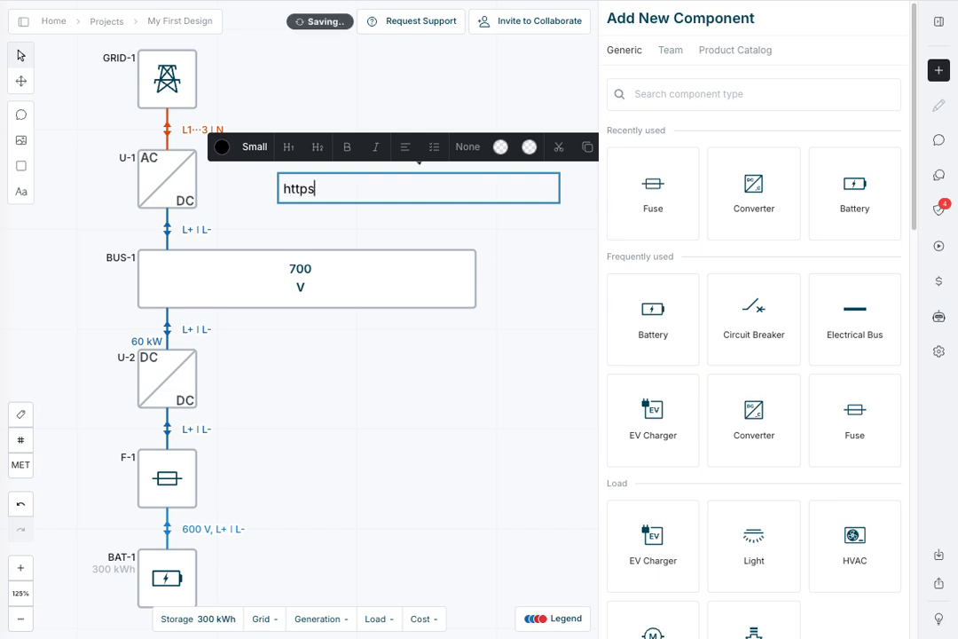
pyautogui.write('://www.')
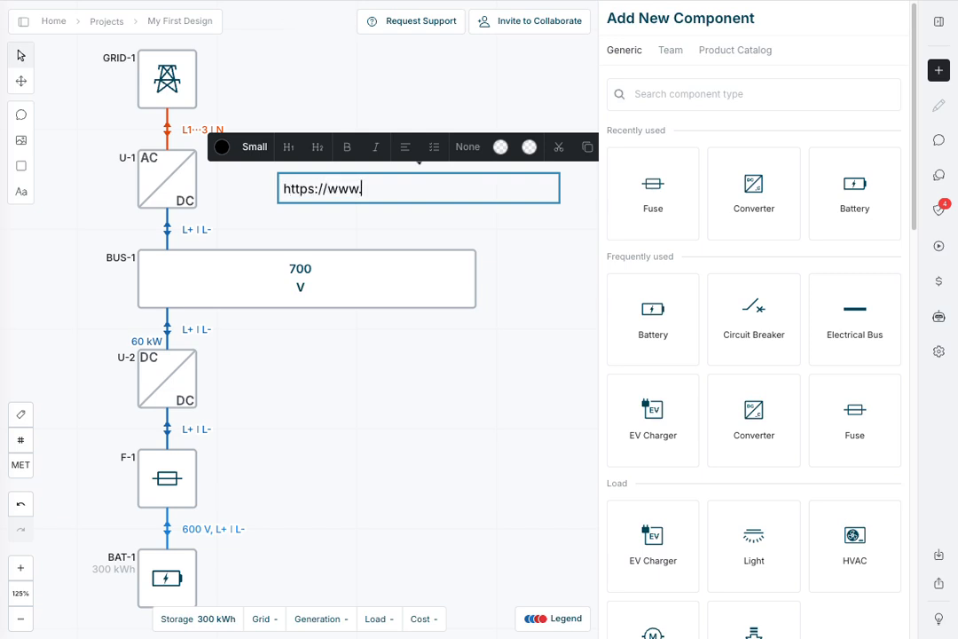
pyautogui.write('dcide.app')
pyautogui.click(409, 220)
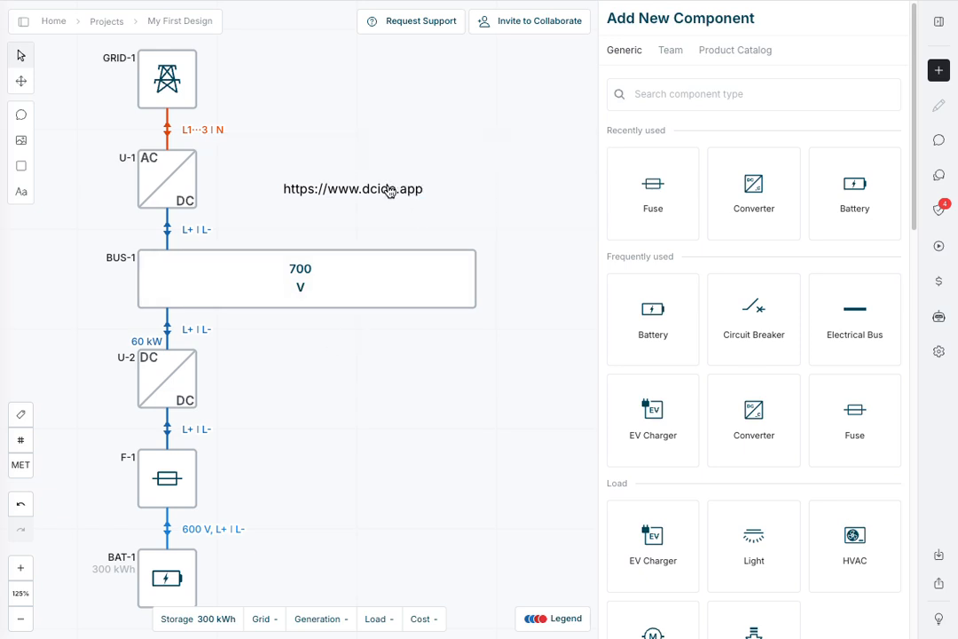